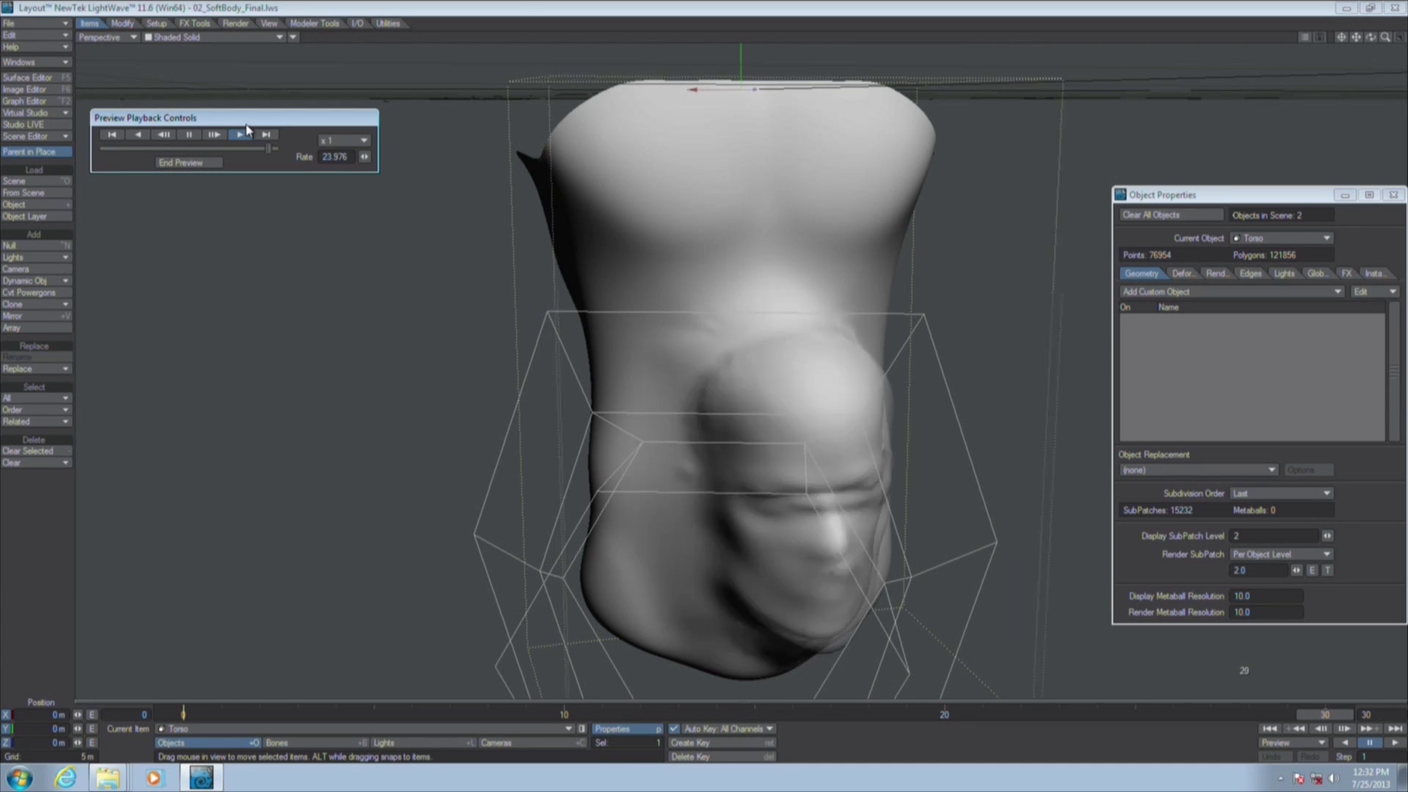
Close the preview and play the soft-body animation live from frame 0, scrubbing to frame 30
click(180, 163)
click(182, 714)
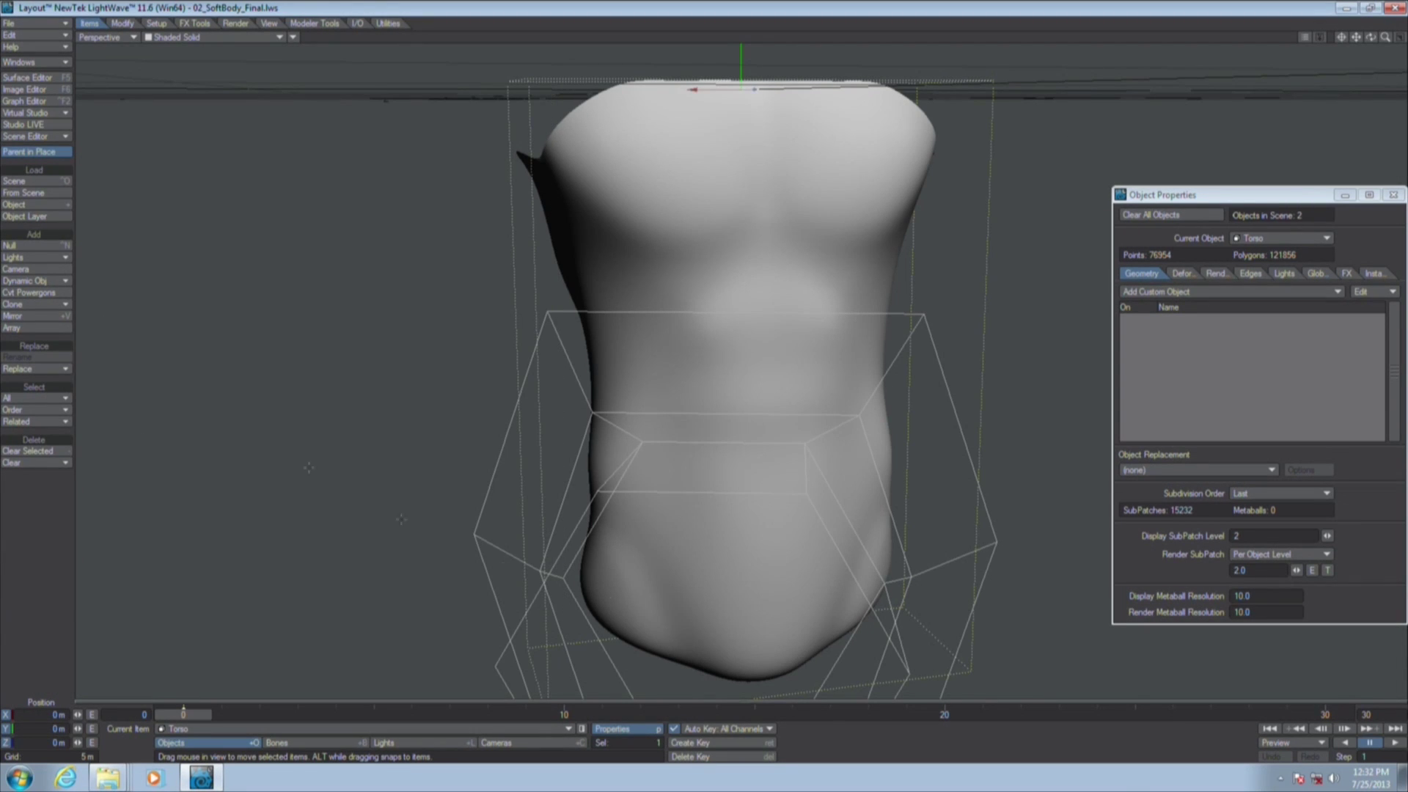
click(1398, 744)
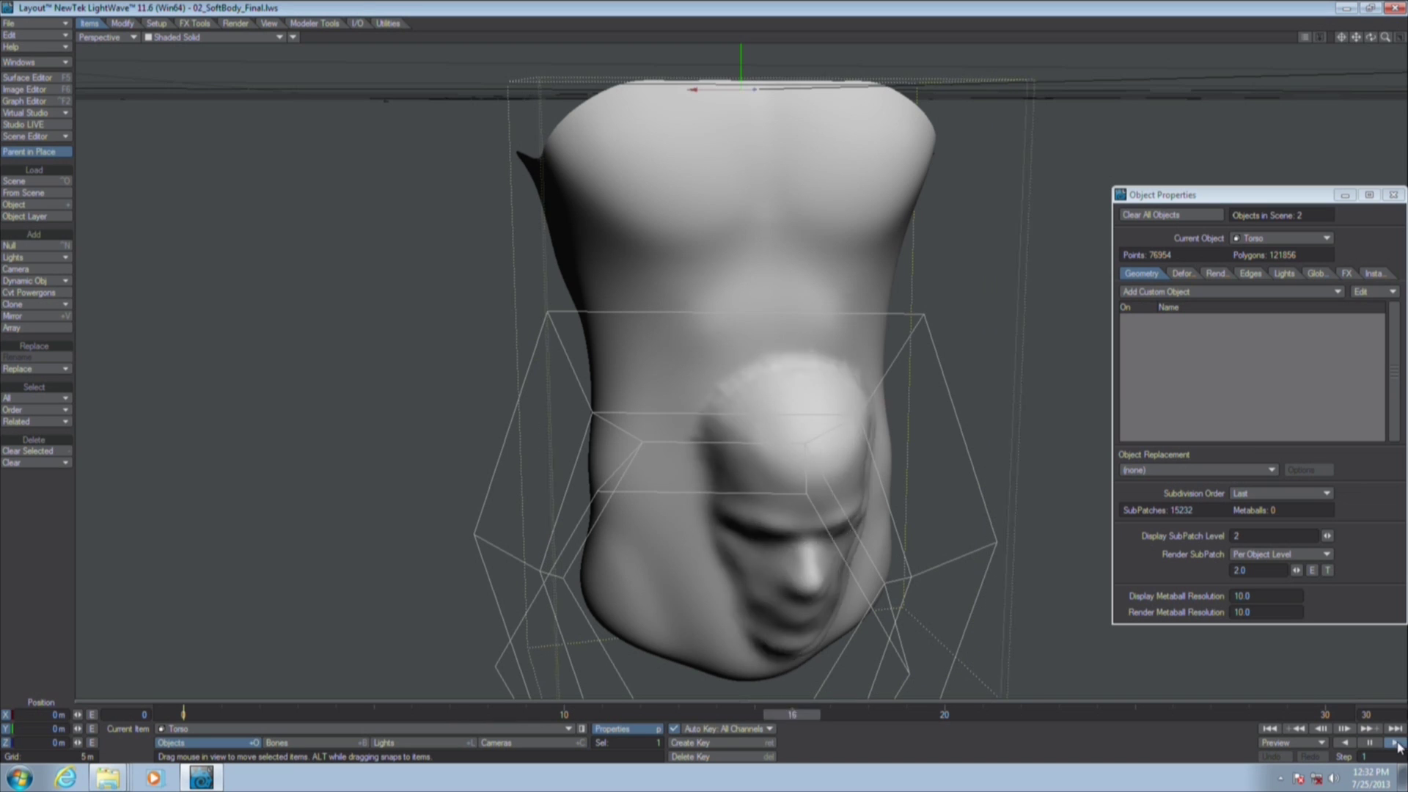
click(1376, 743)
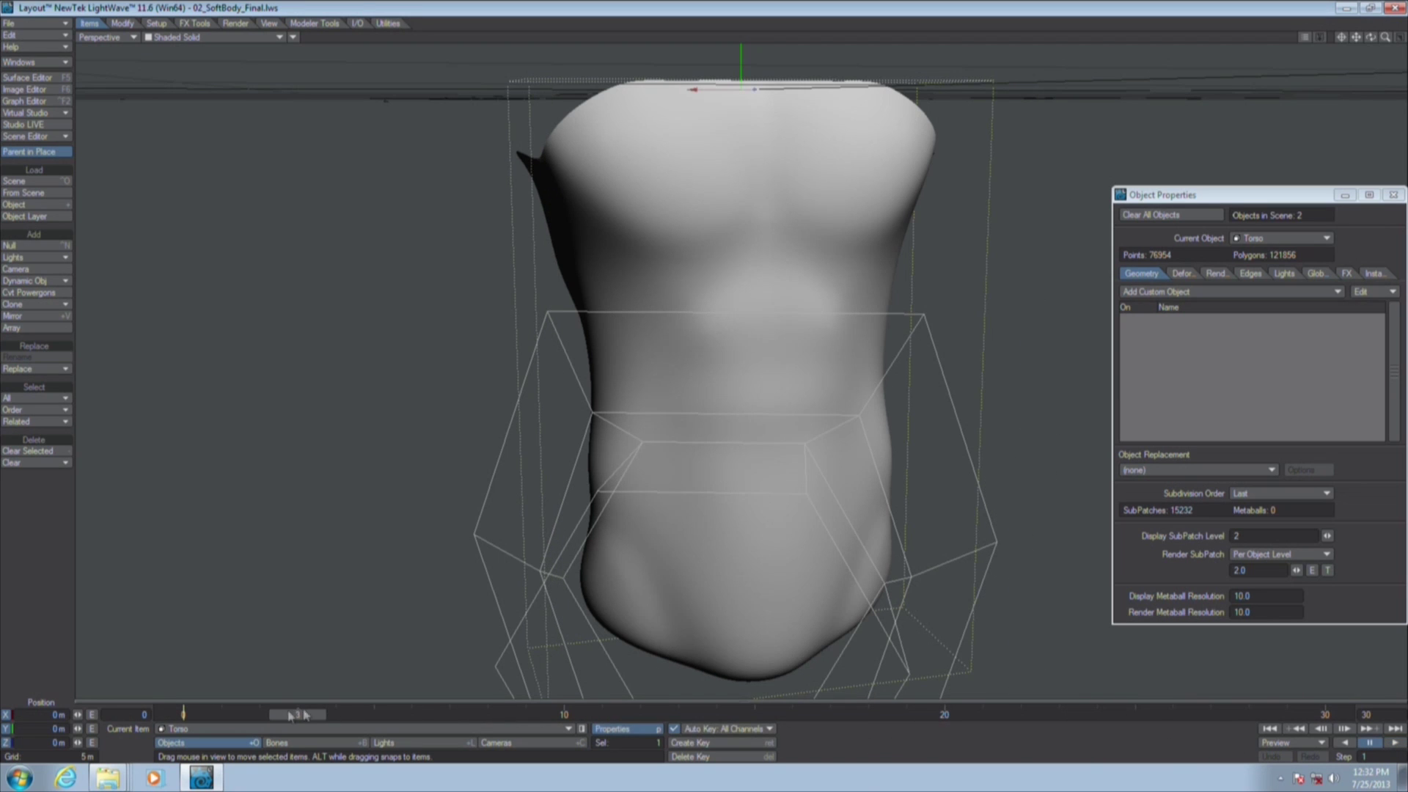
drag(304, 715, 755, 715)
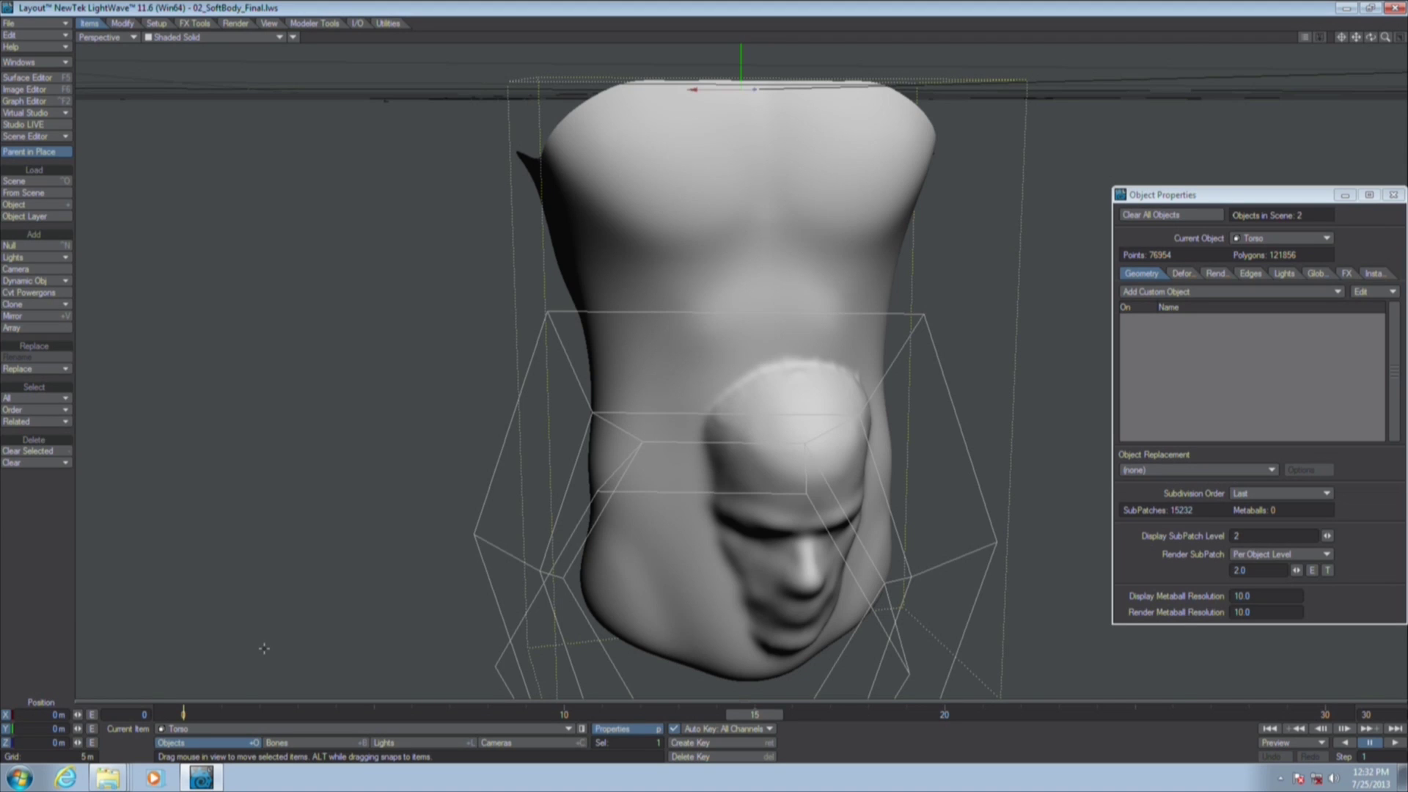
Replay the collision in Right view, then return the timeline to frame 0
key(3)
click(1400, 743)
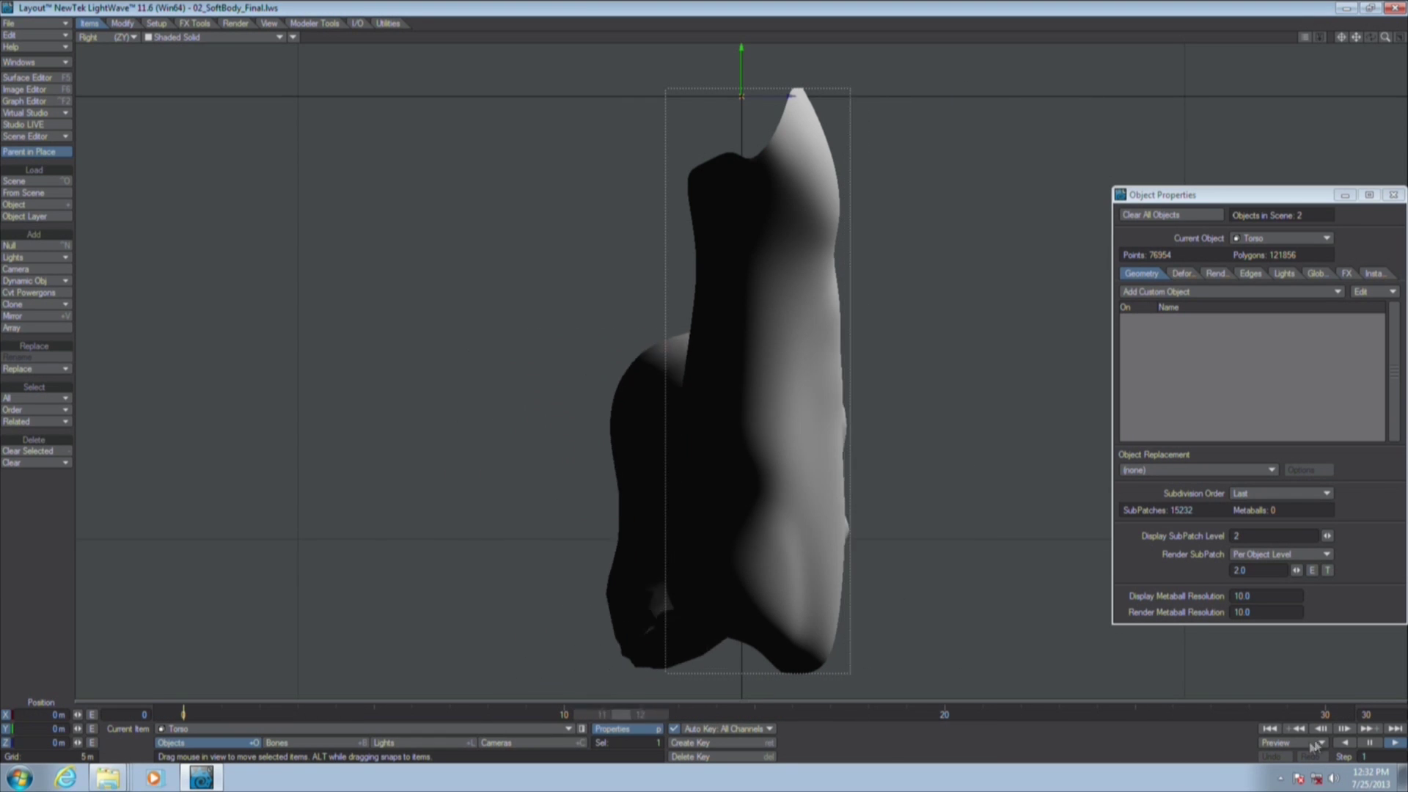
drag(204, 717, 174, 719)
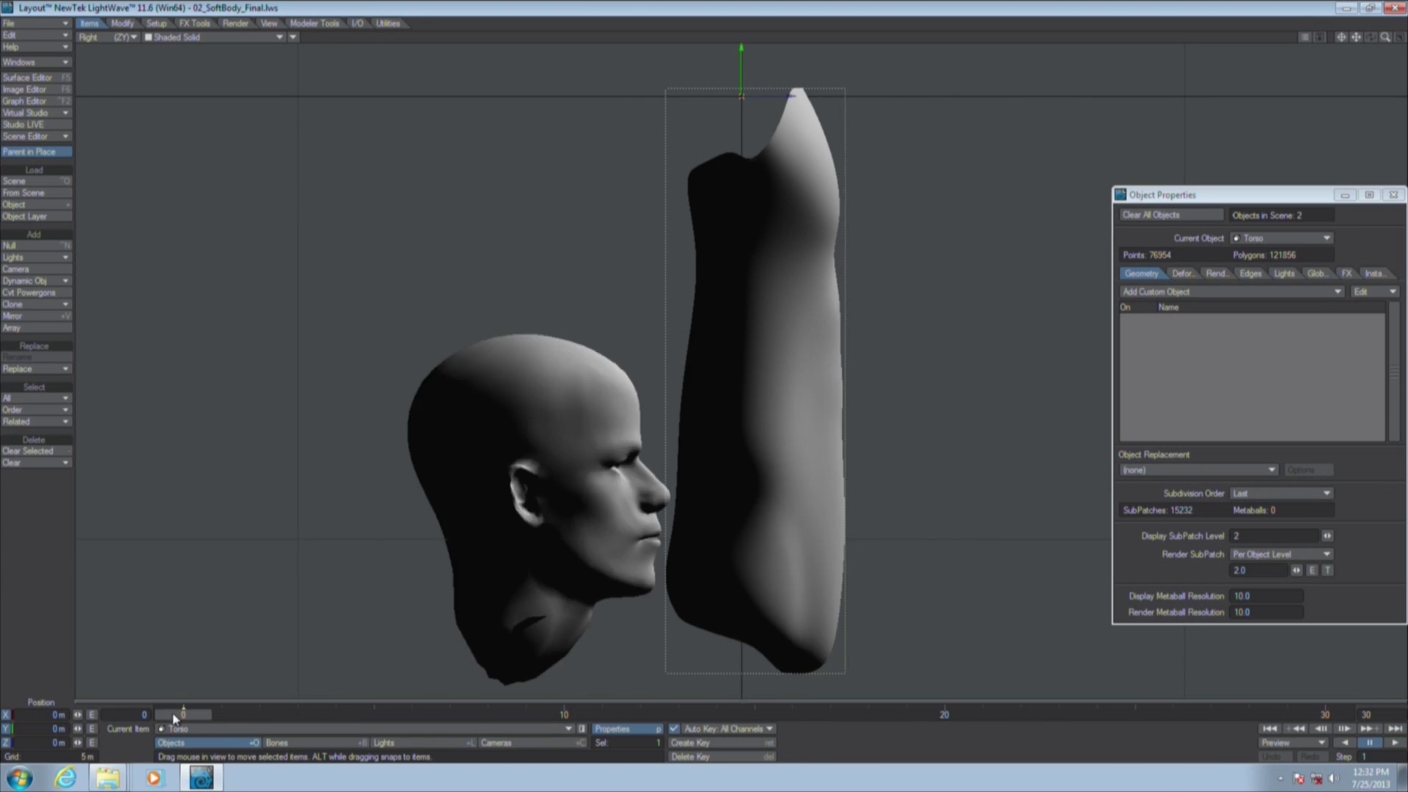
Return to Perspective view and load the 01_SoftBody_Start.lws scene without saving changes
key(6)
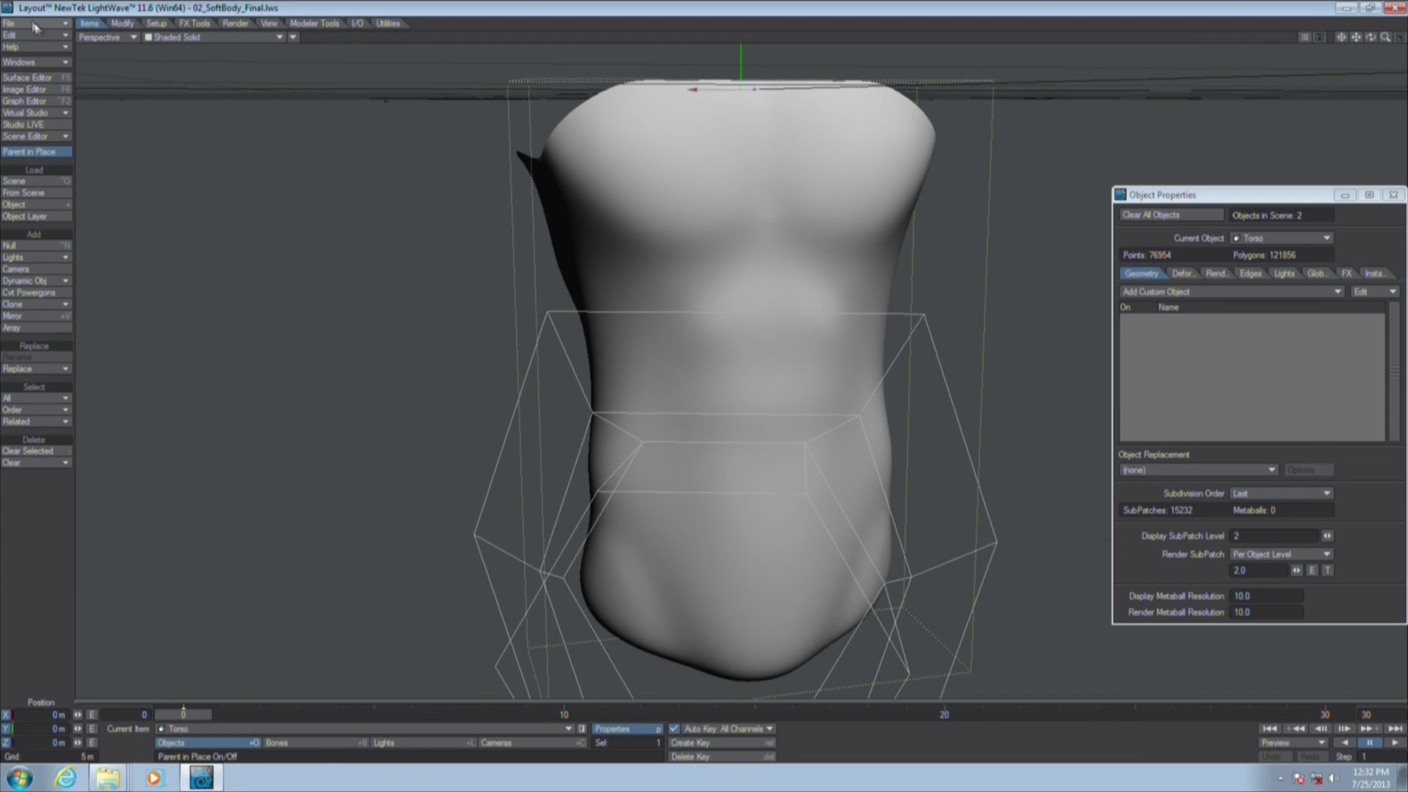
click(33, 22)
mouse_move(35, 24)
click(175, 22)
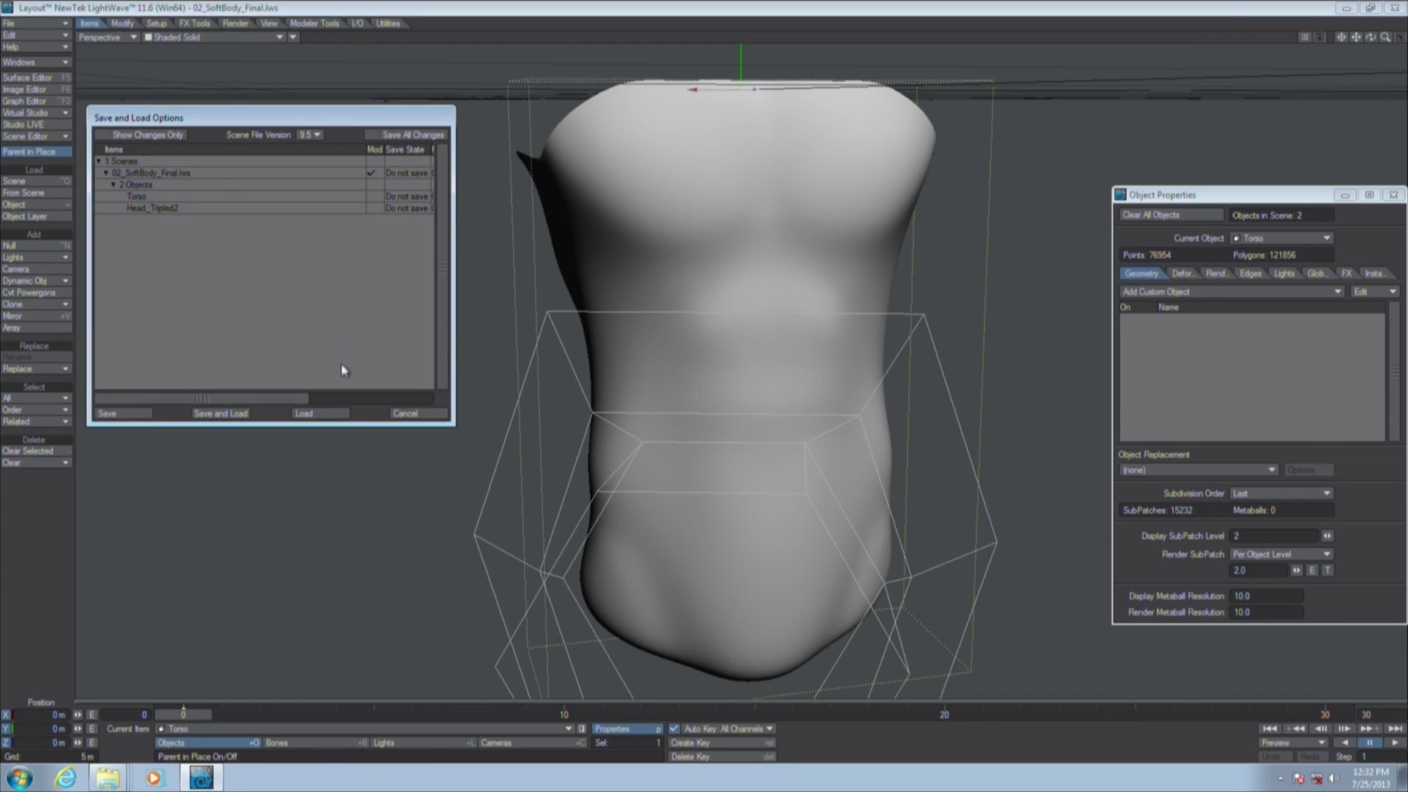
click(334, 414)
double_click(201, 149)
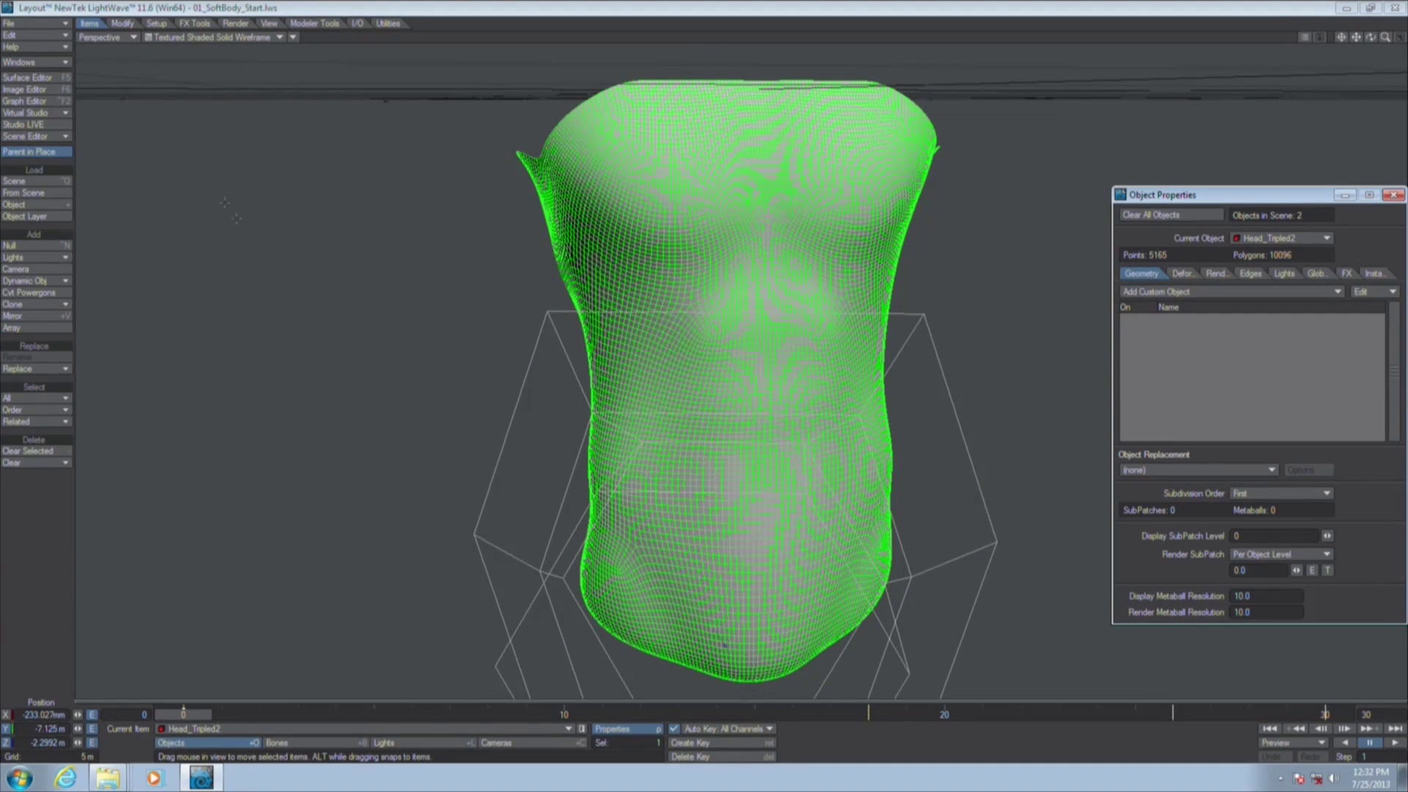
Scrub the timeline to watch the head enter the torso, then go back to frame 0
drag(195, 717, 1020, 715)
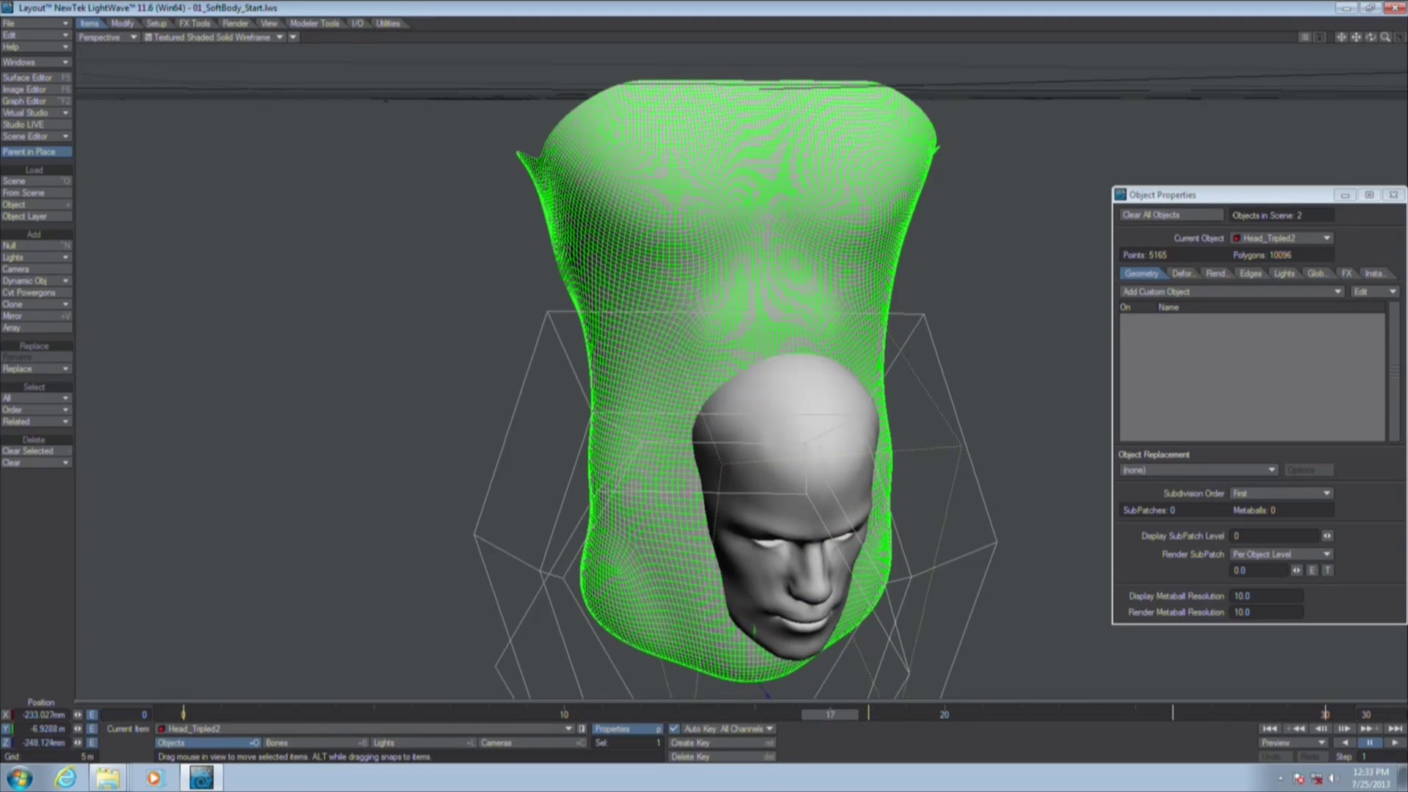
drag(716, 714, 191, 719)
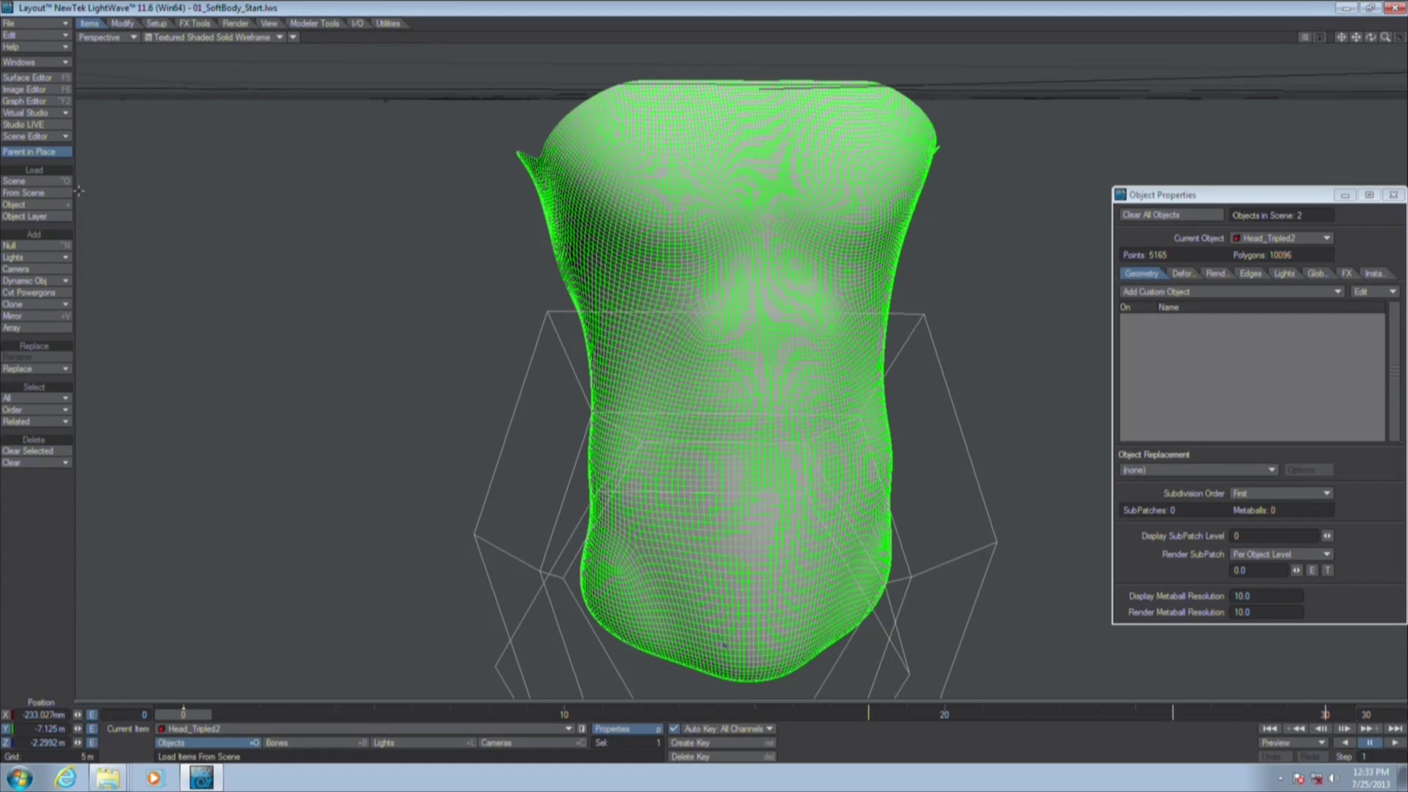
mouse_move(204, 717)
mouse_down()
mouse_move(960, 715)
mouse_move(184, 715)
mouse_up()
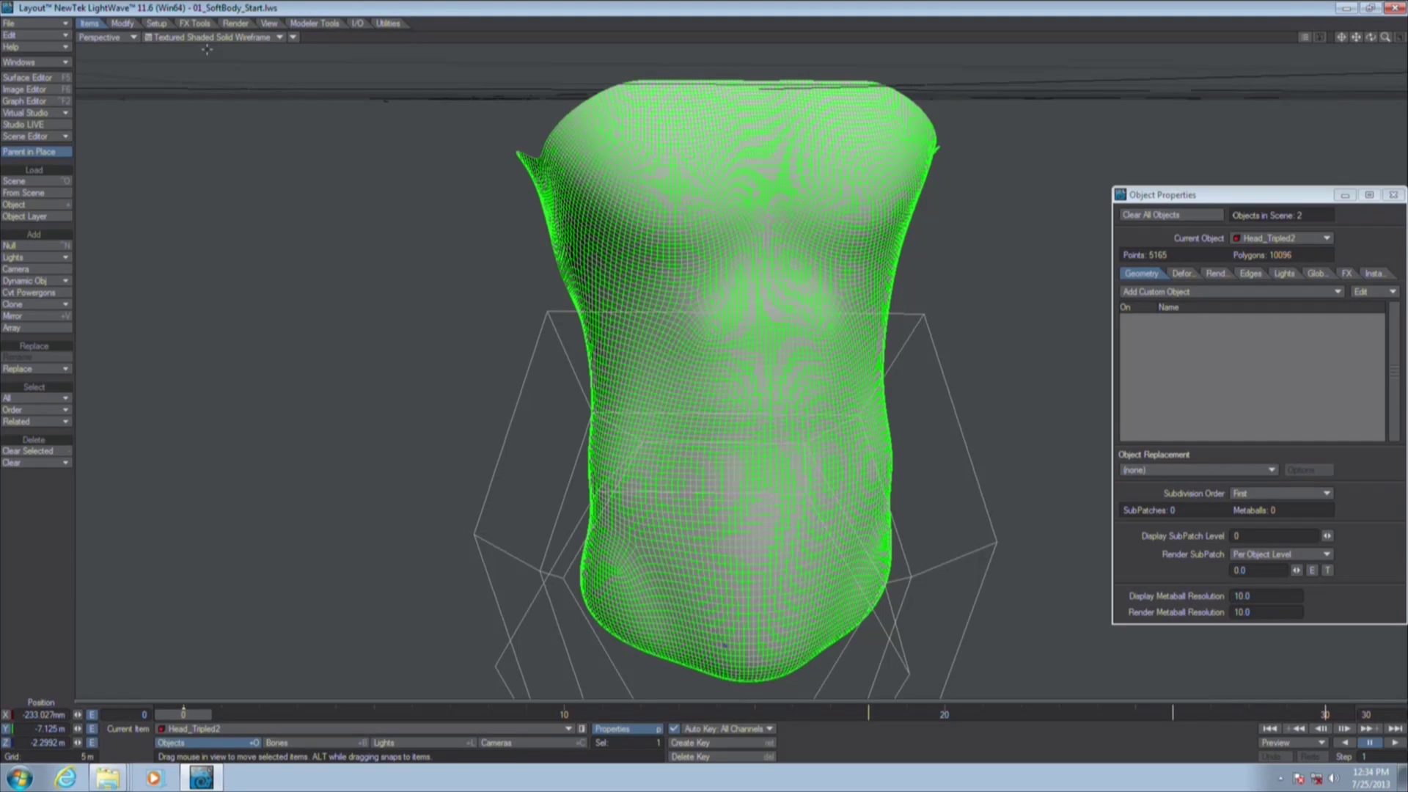
Close Object Properties and open the Scene Editor and the Bullet Dynamics Item Properties panel
click(1393, 196)
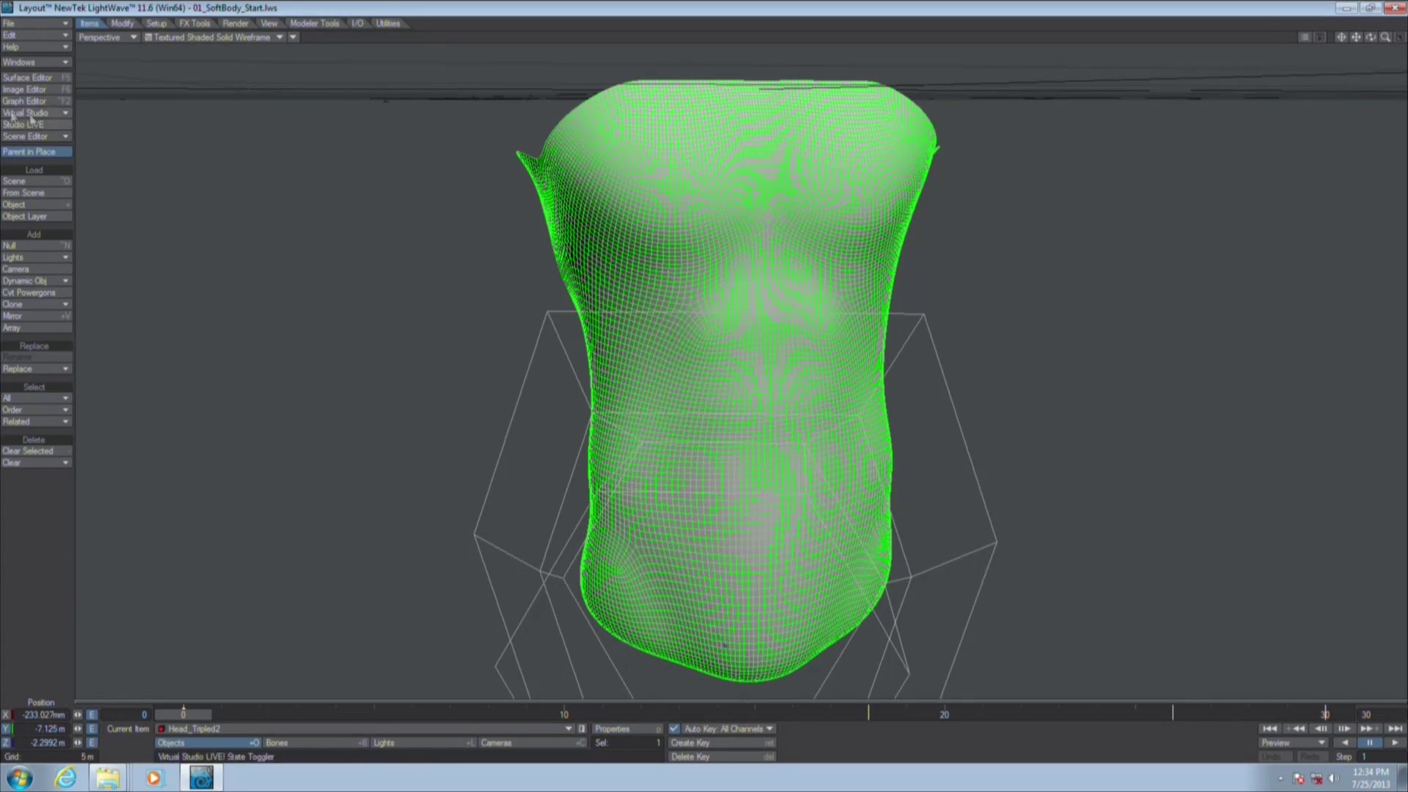
click(44, 65)
click(62, 88)
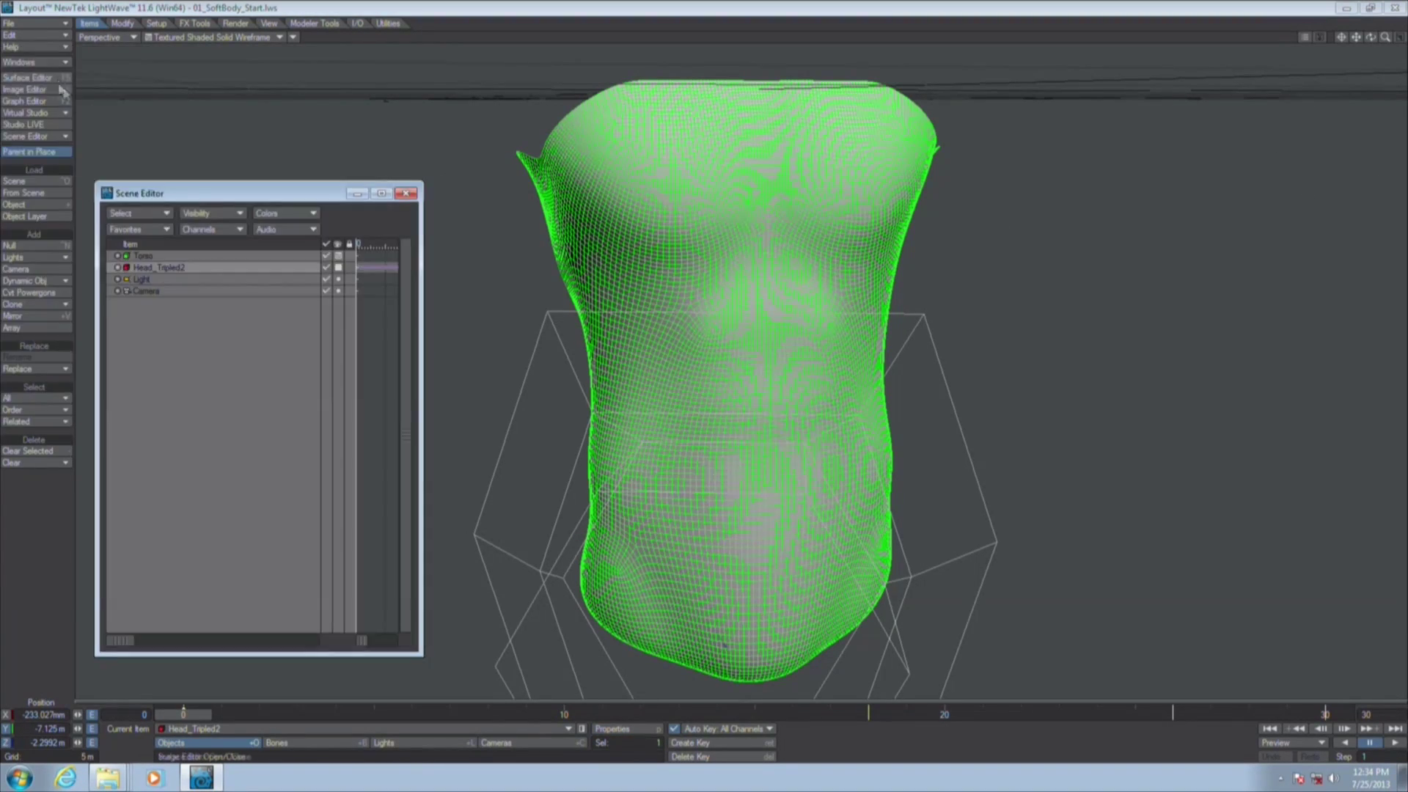
drag(233, 202, 1189, 119)
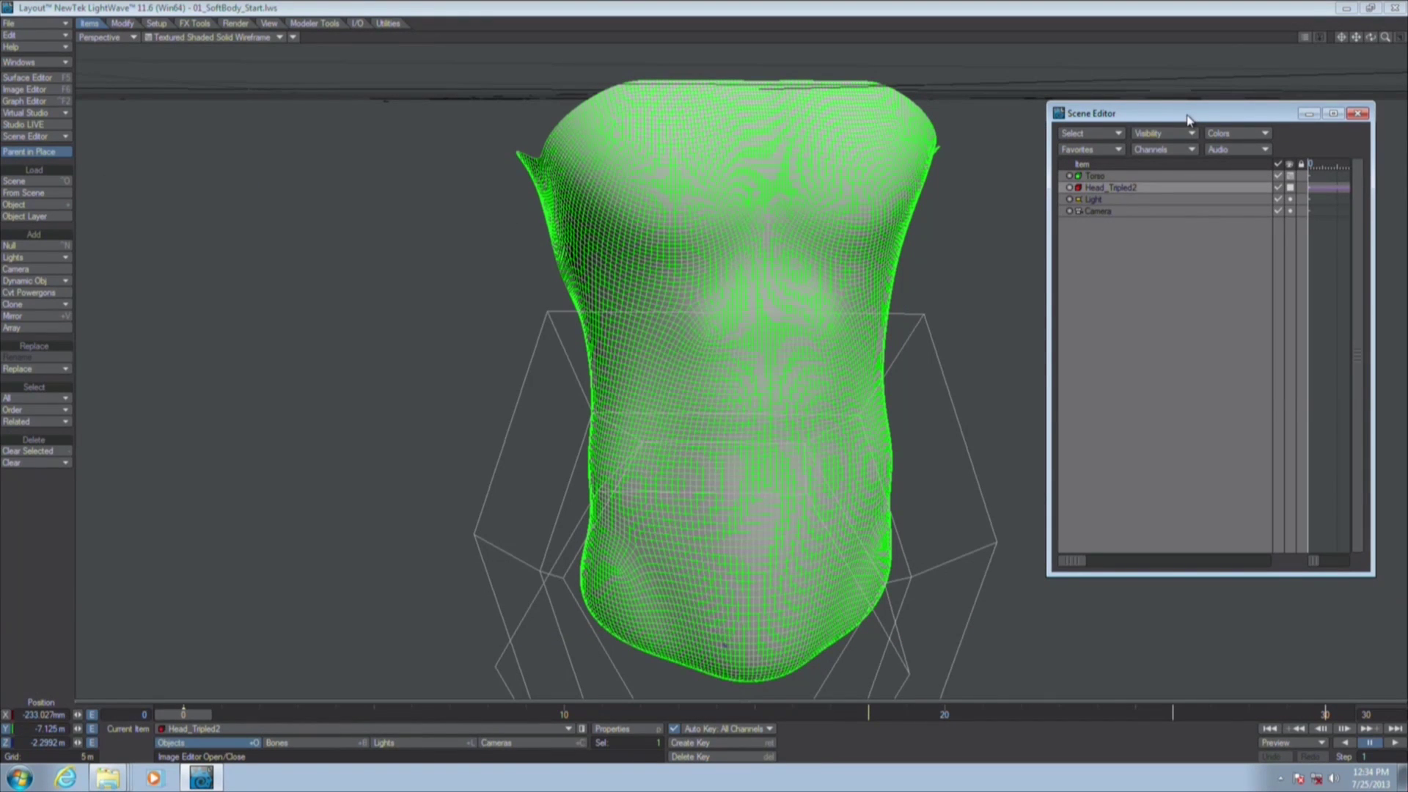
click(194, 23)
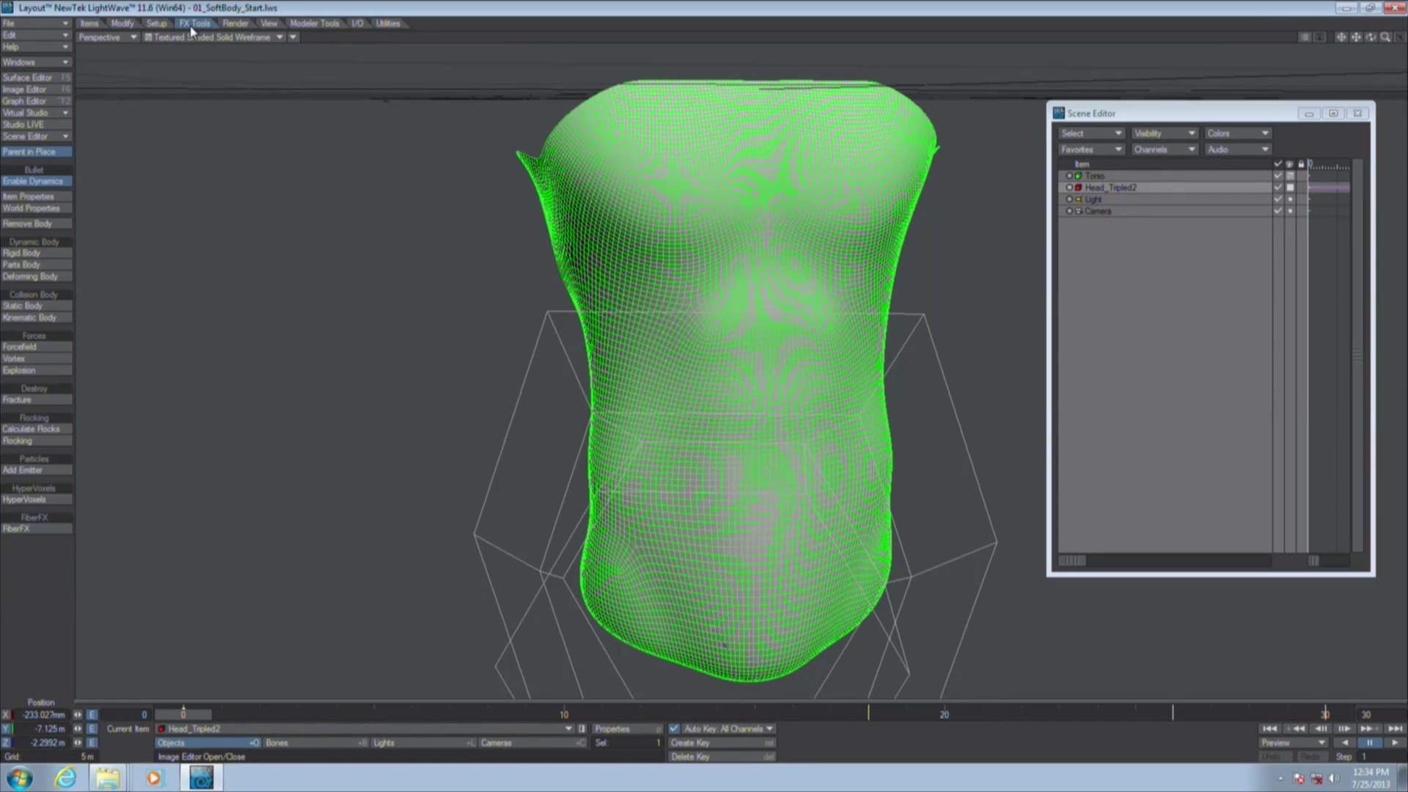
click(50, 197)
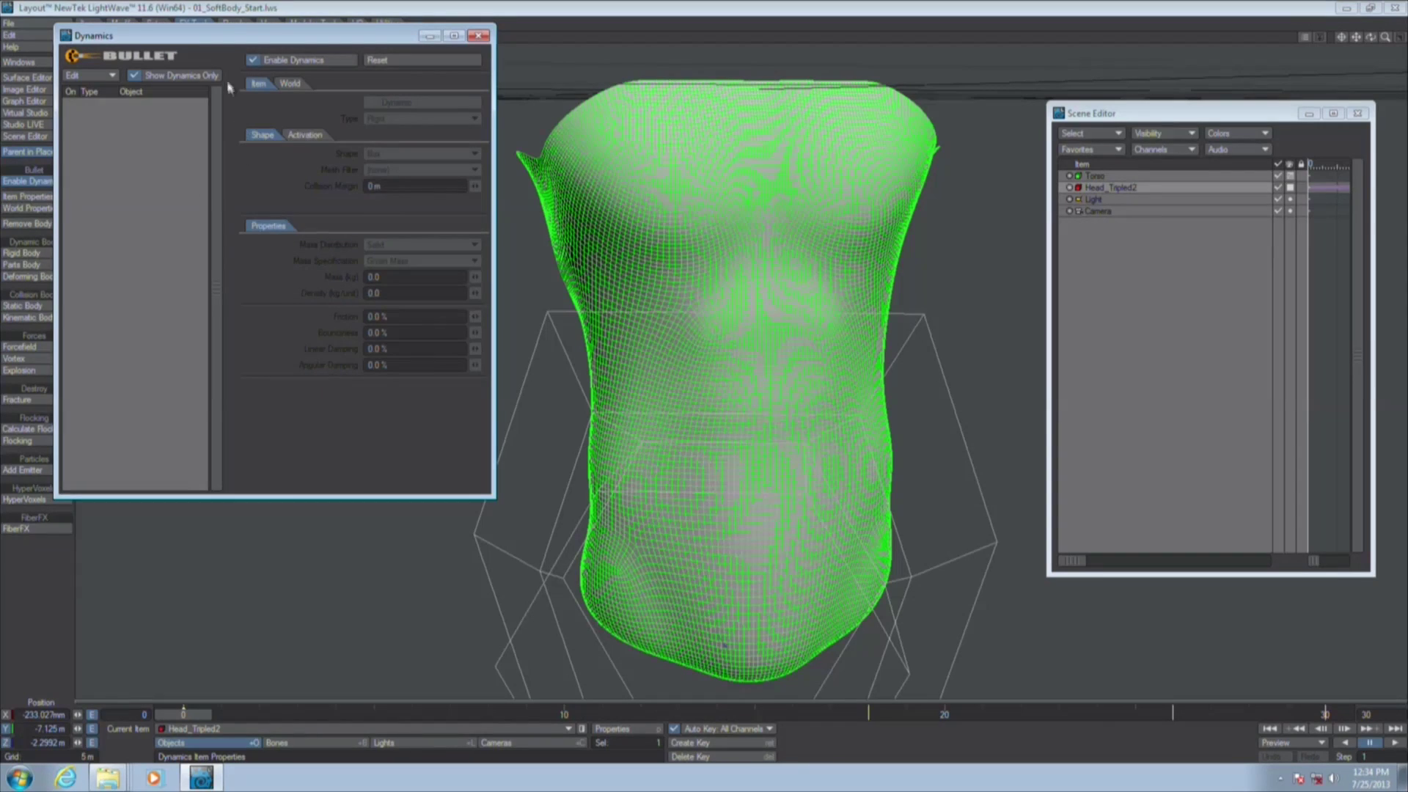
drag(254, 42, 291, 91)
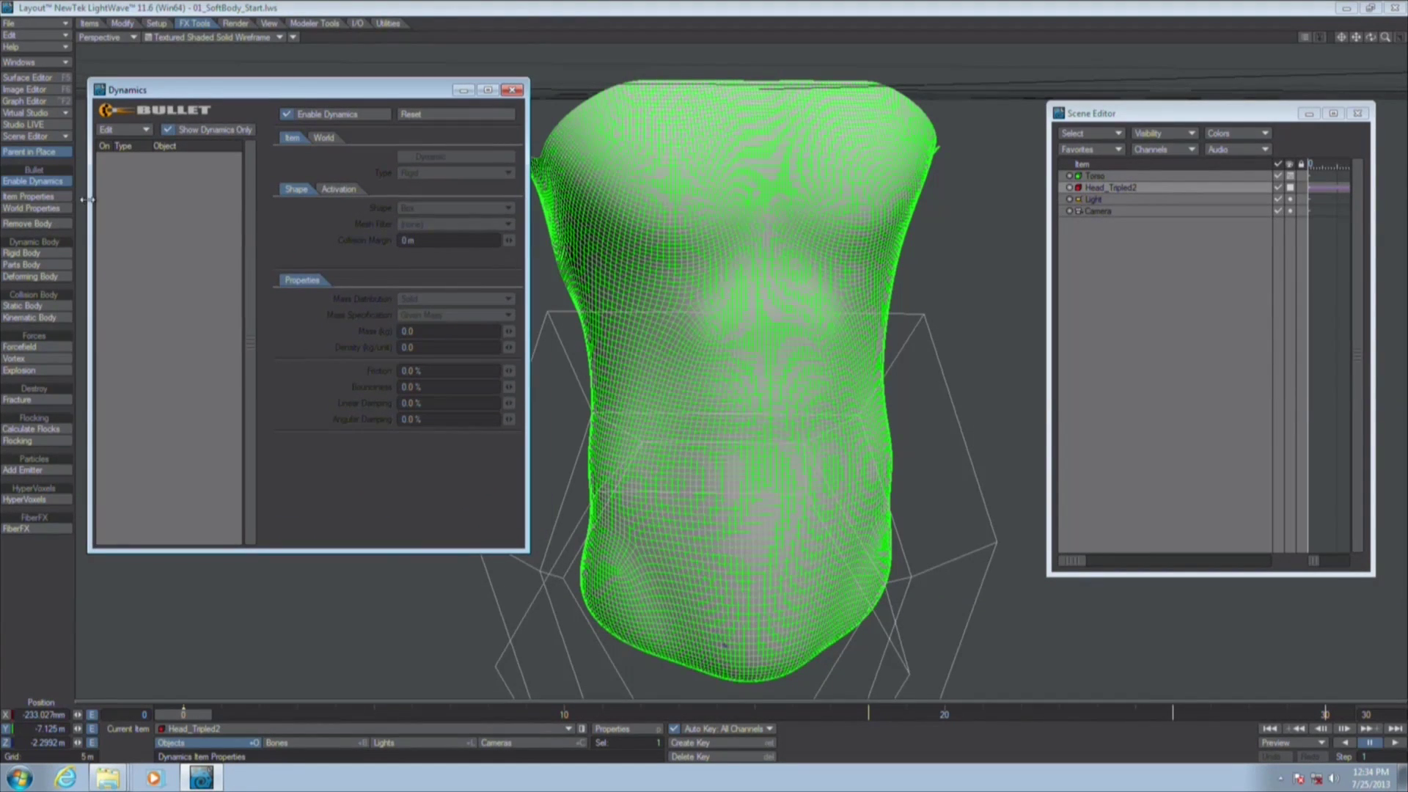
Select only the Torso in the Scene Editor and open its Object Properties
shift+click(1145, 176)
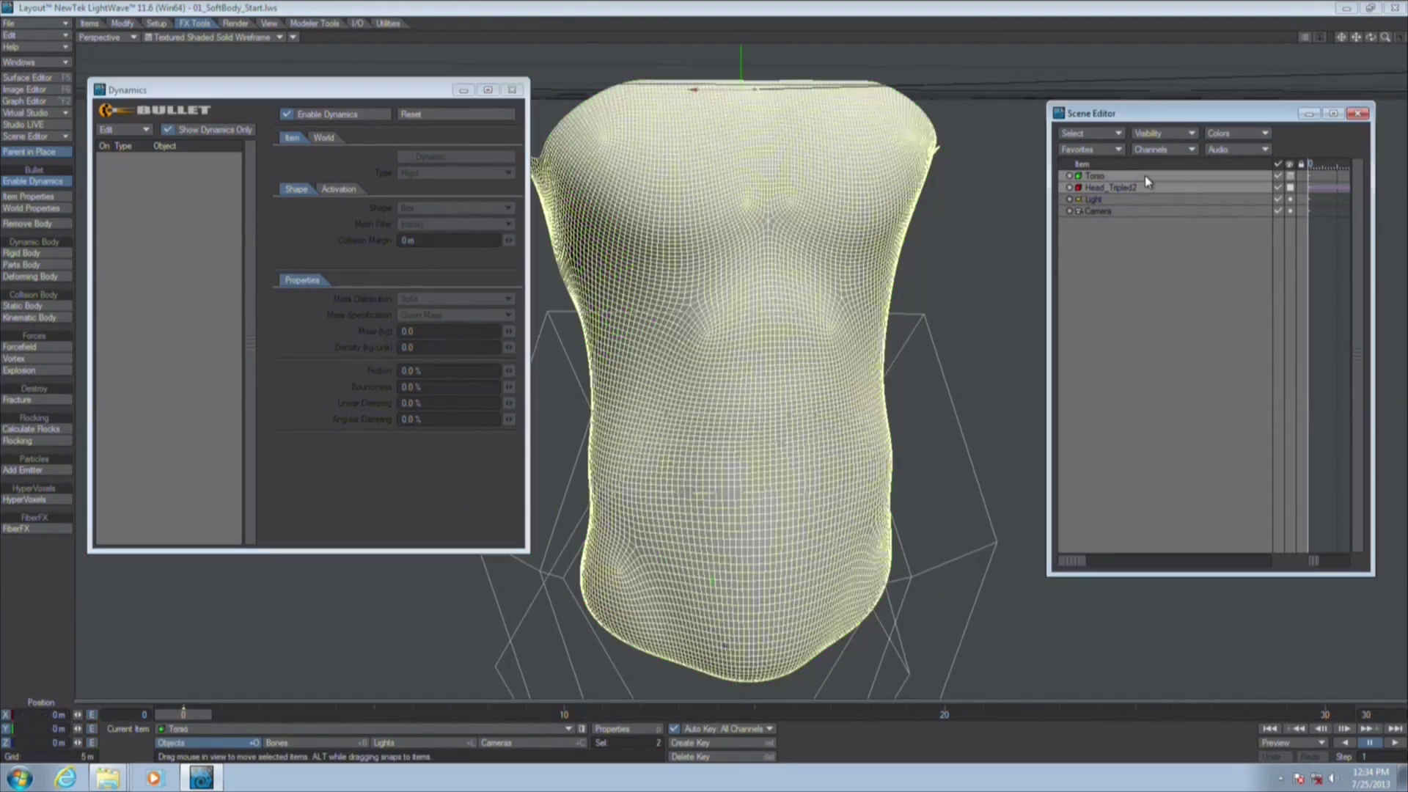
click(146, 131)
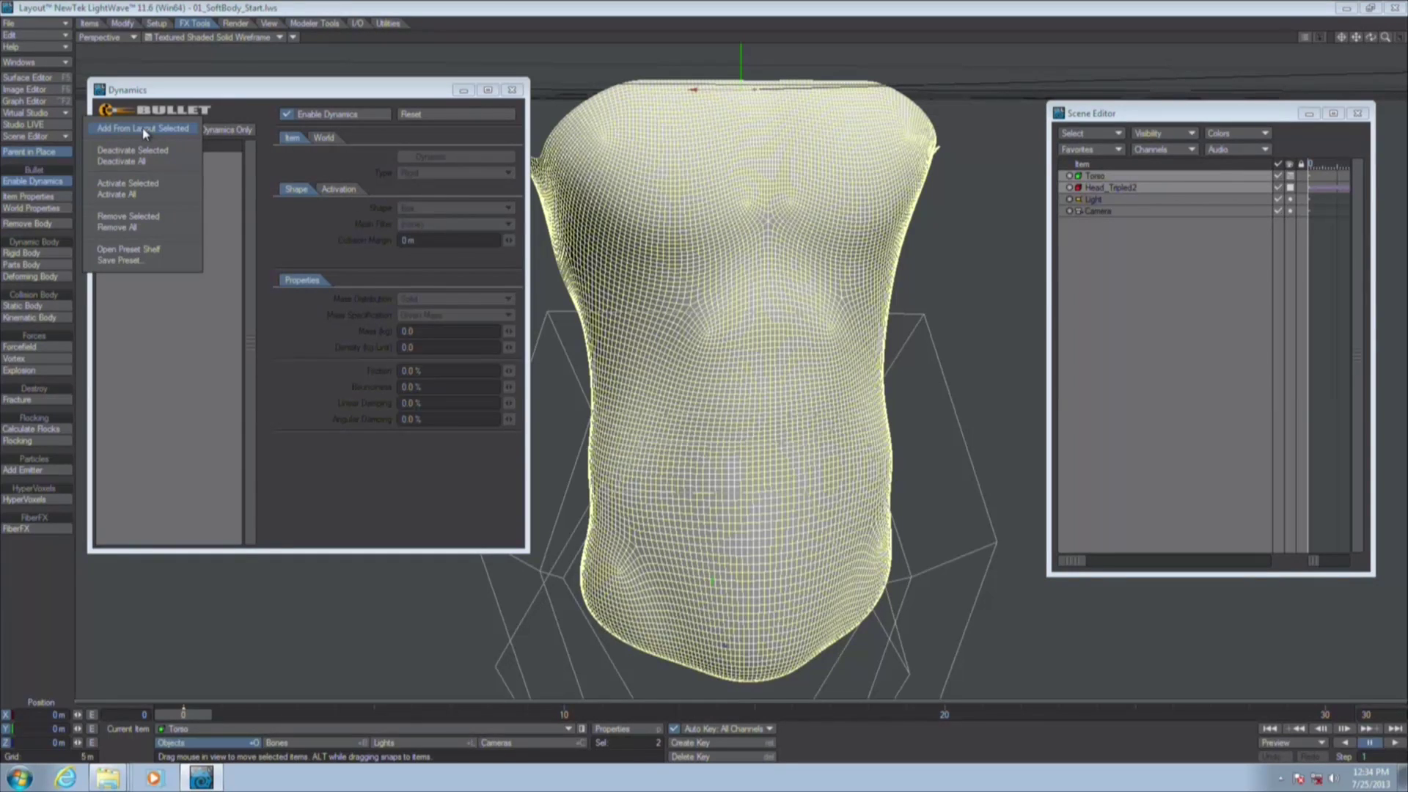
click(144, 131)
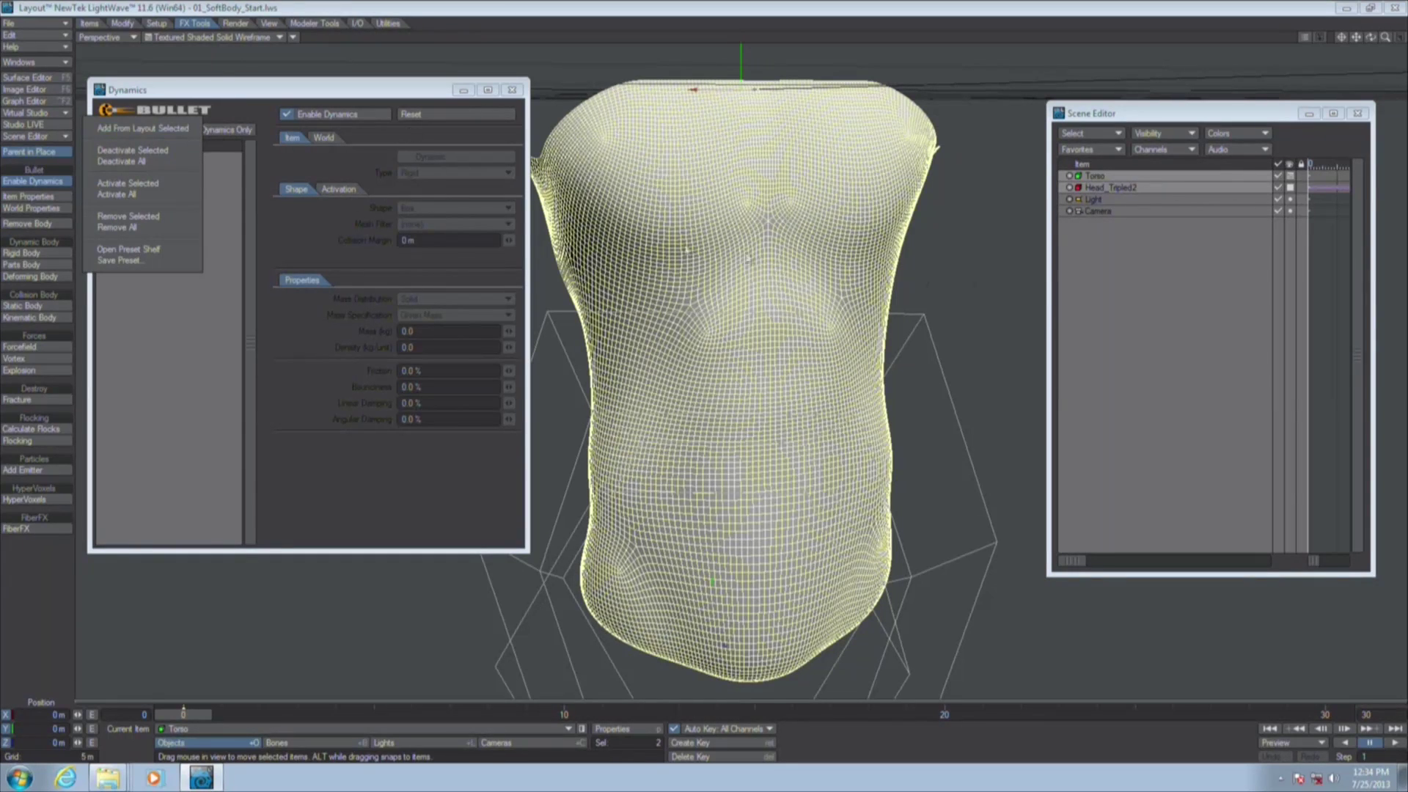
ctrl+click(1106, 187)
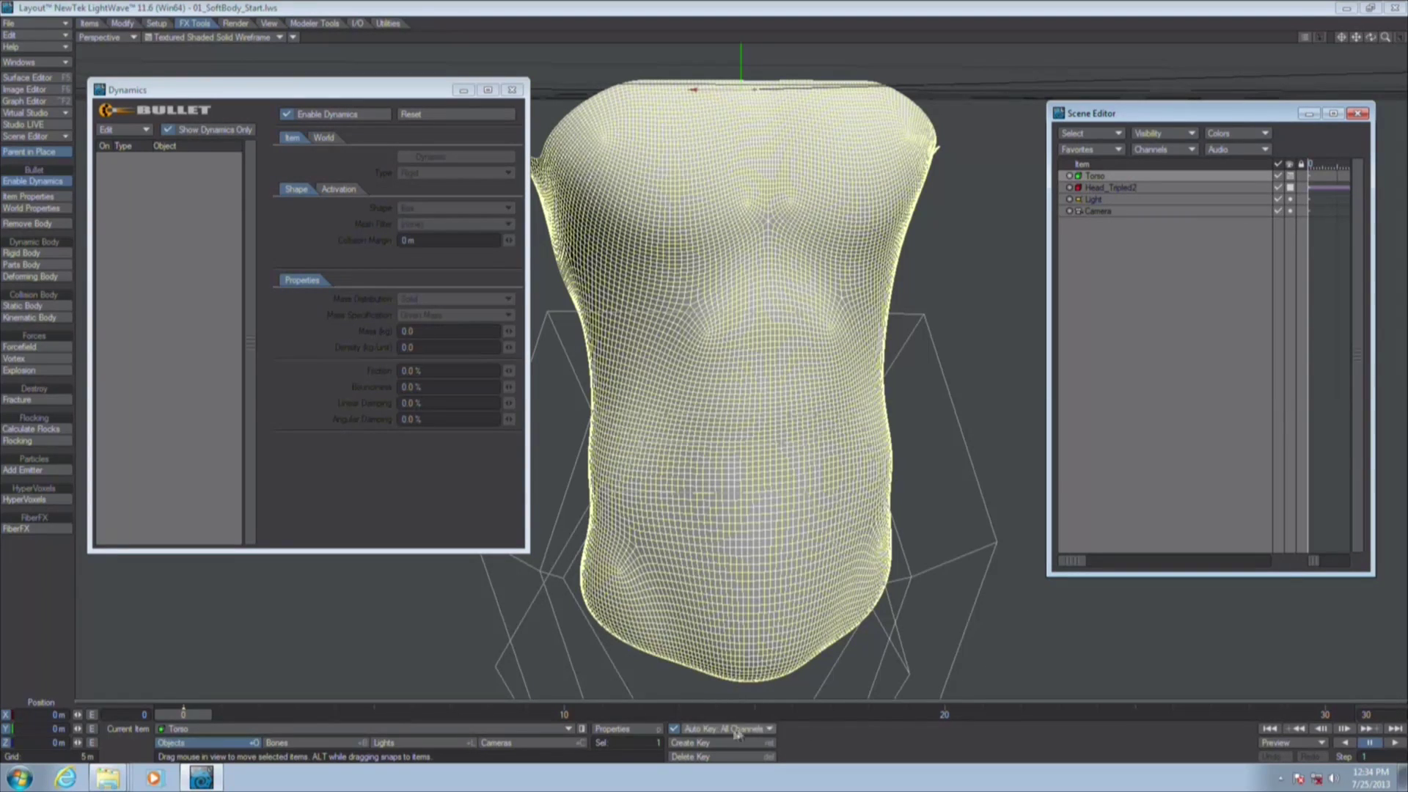
key(p)
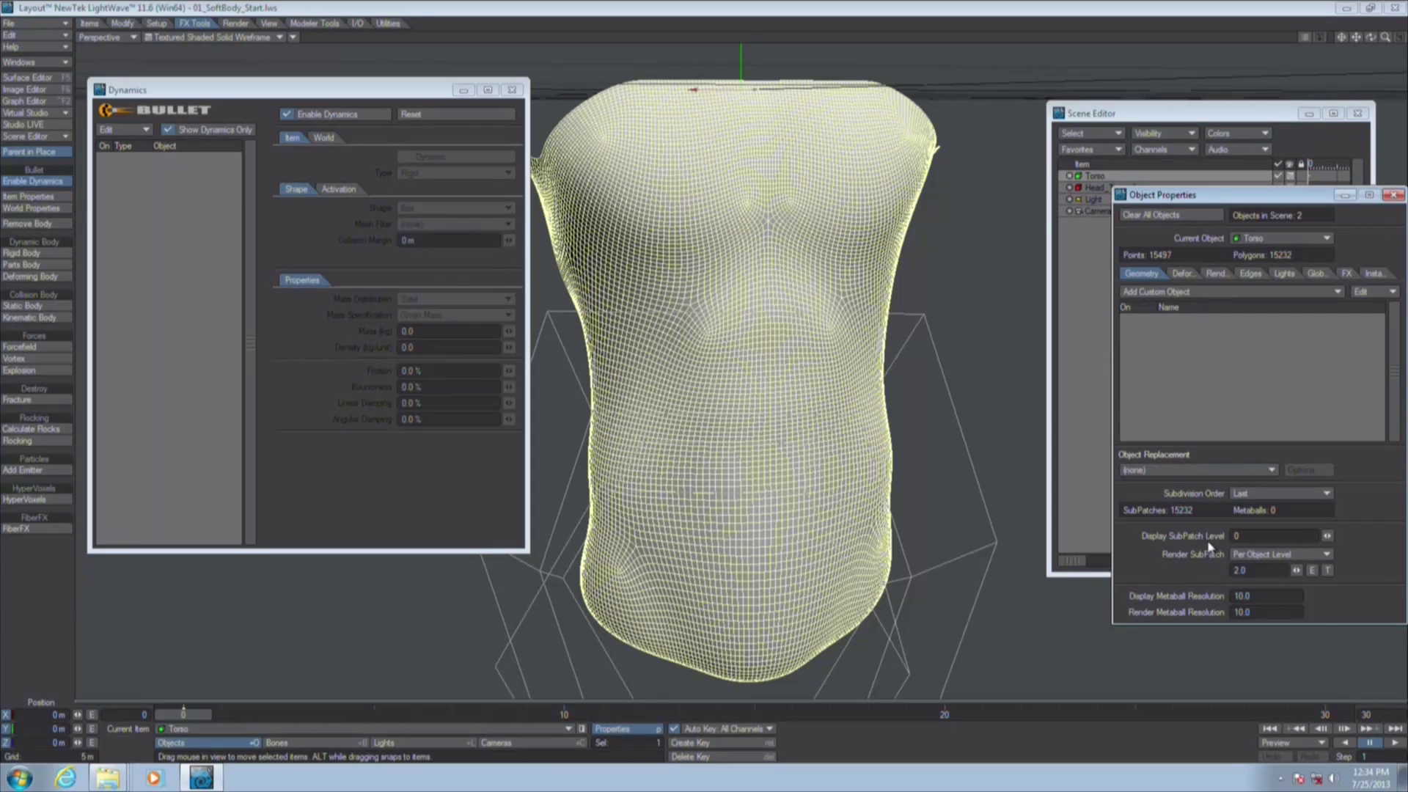
click(1251, 534)
click(1393, 194)
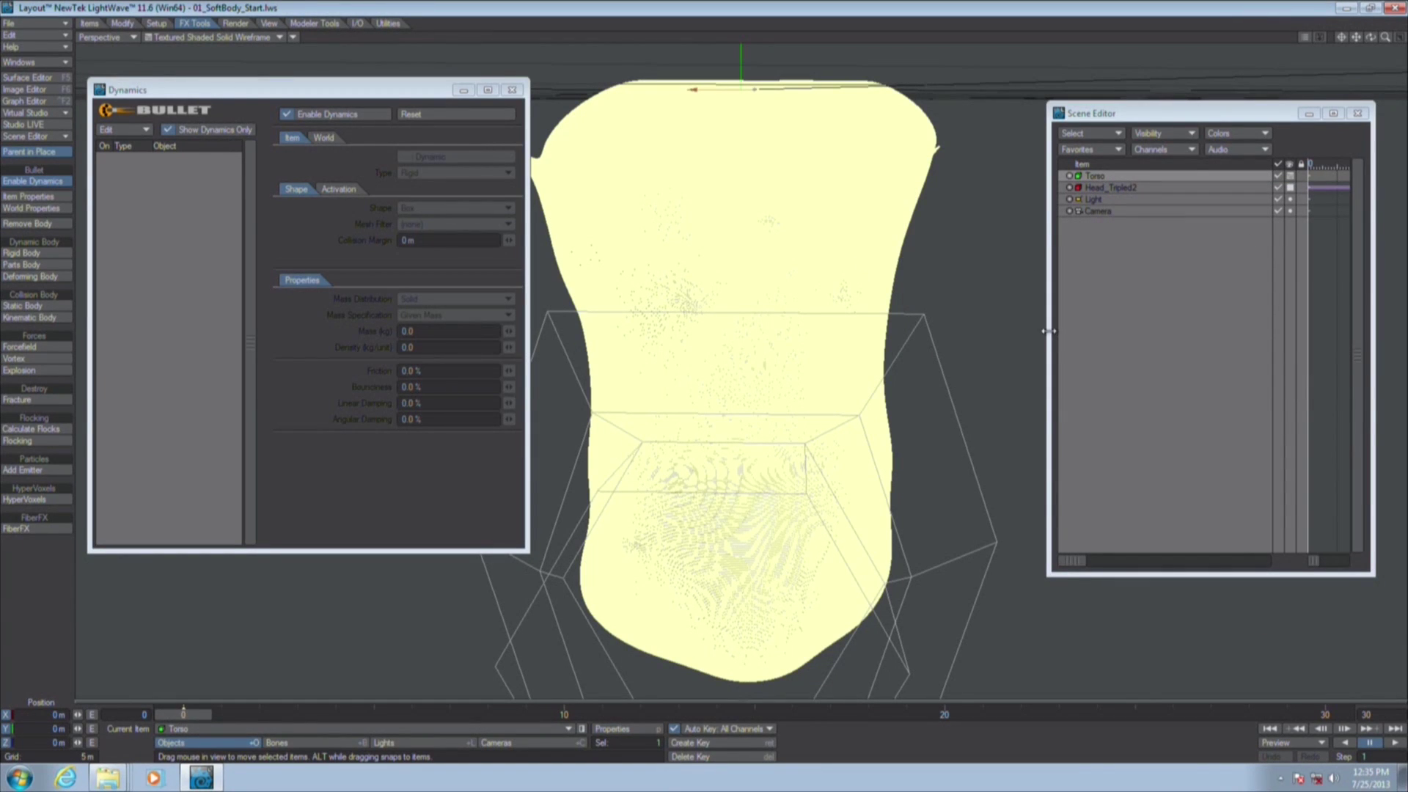
key(p)
click(1257, 533)
text(0)
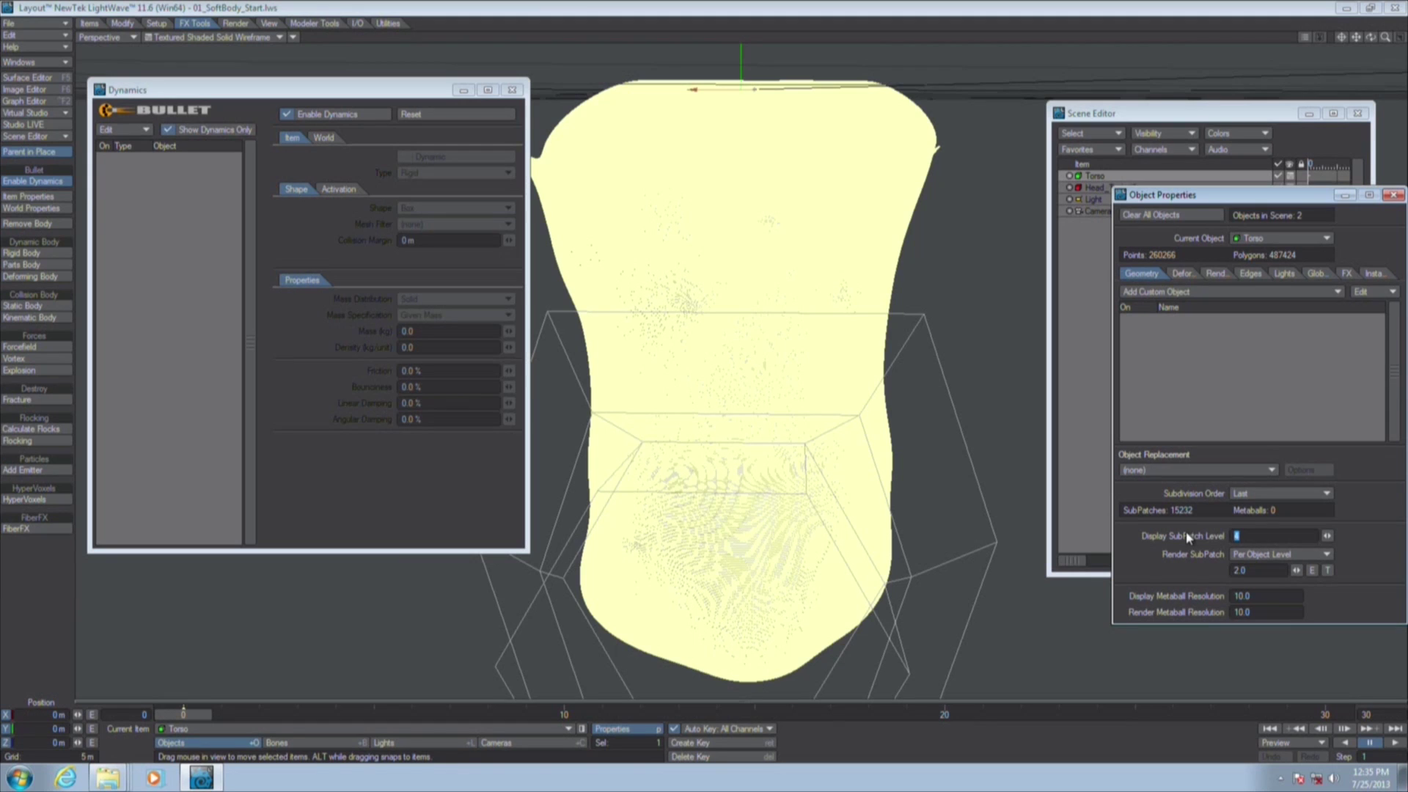
key(Return)
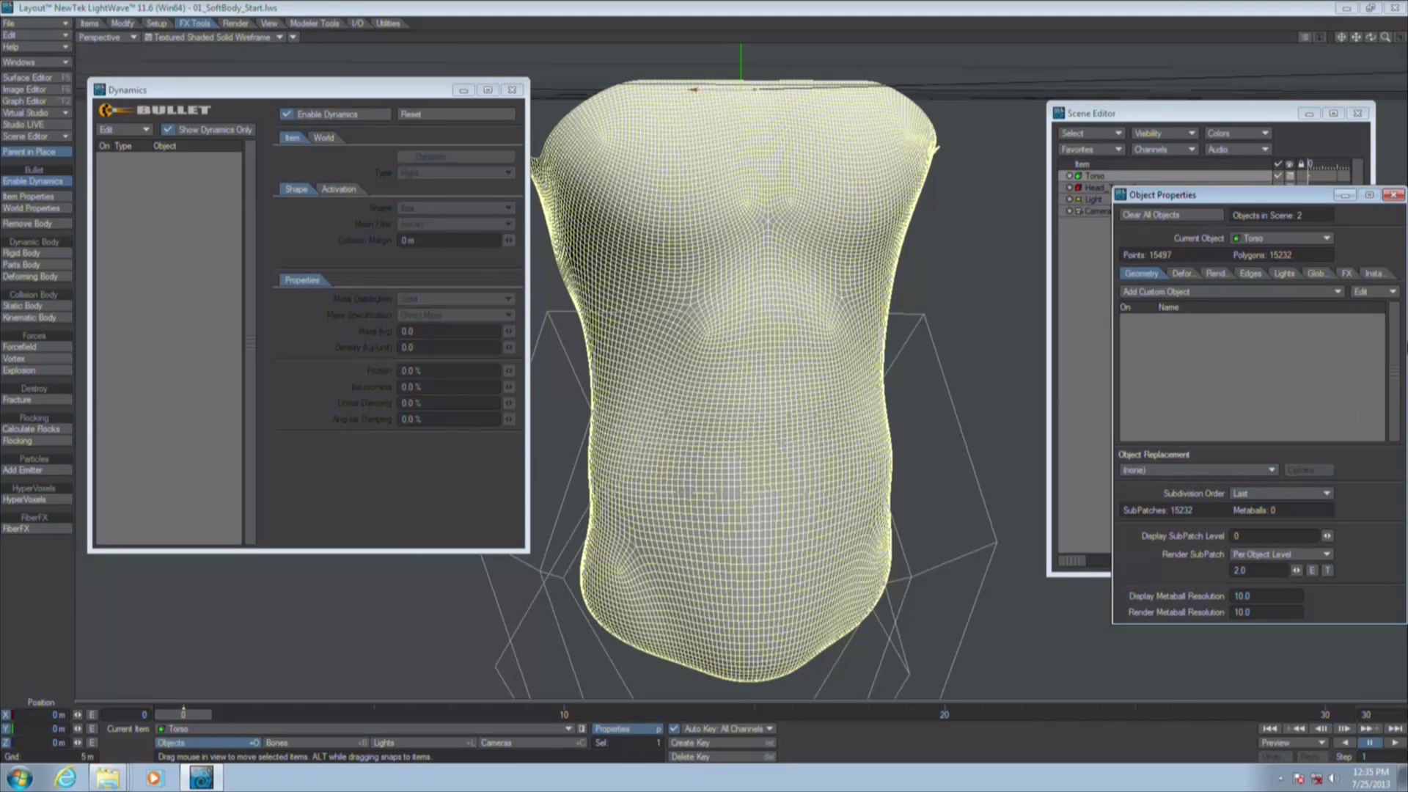
click(1393, 194)
Shift-select Head_Tripled2, add both objects as rigid bodies via Add From Layout Selected, then view from the Right
shift+click(1094, 189)
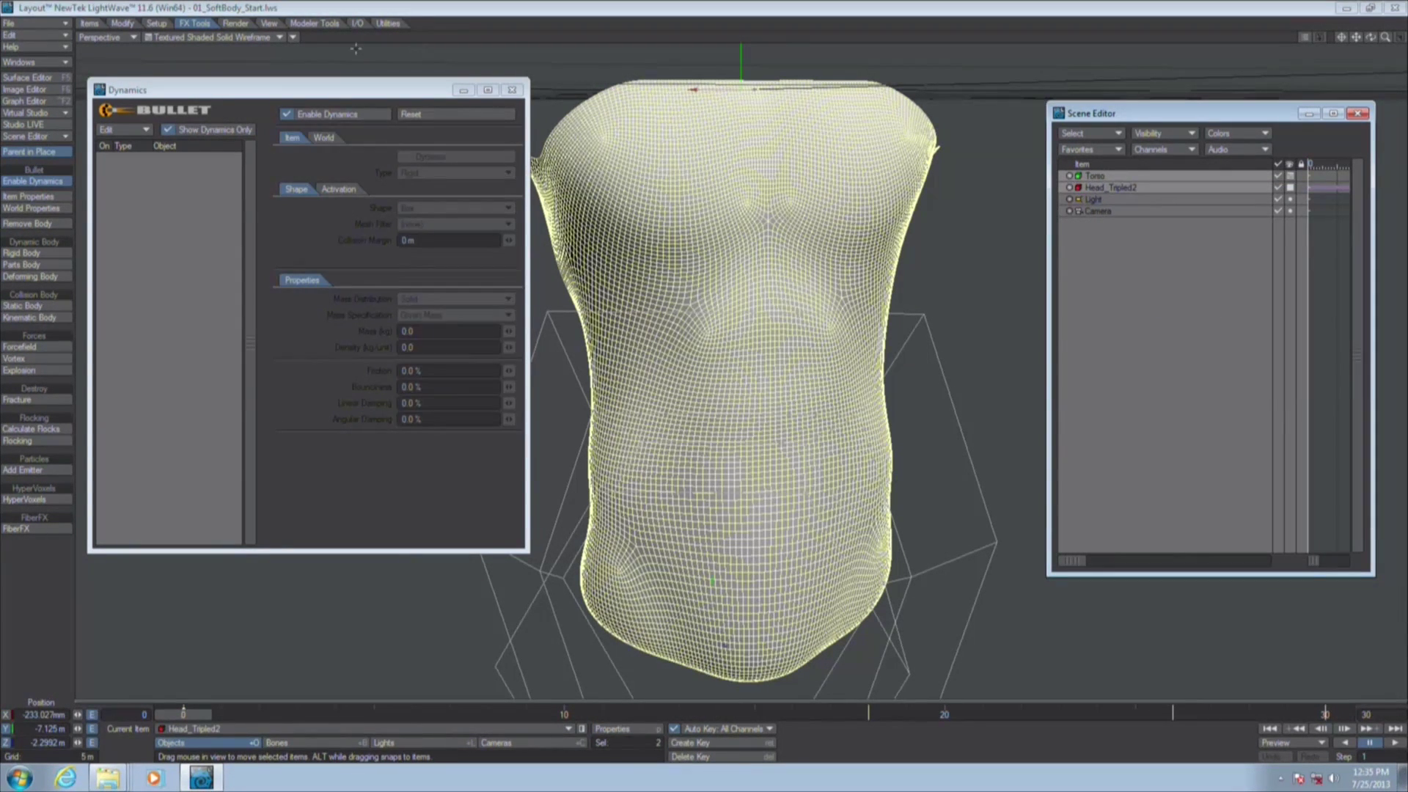
click(133, 129)
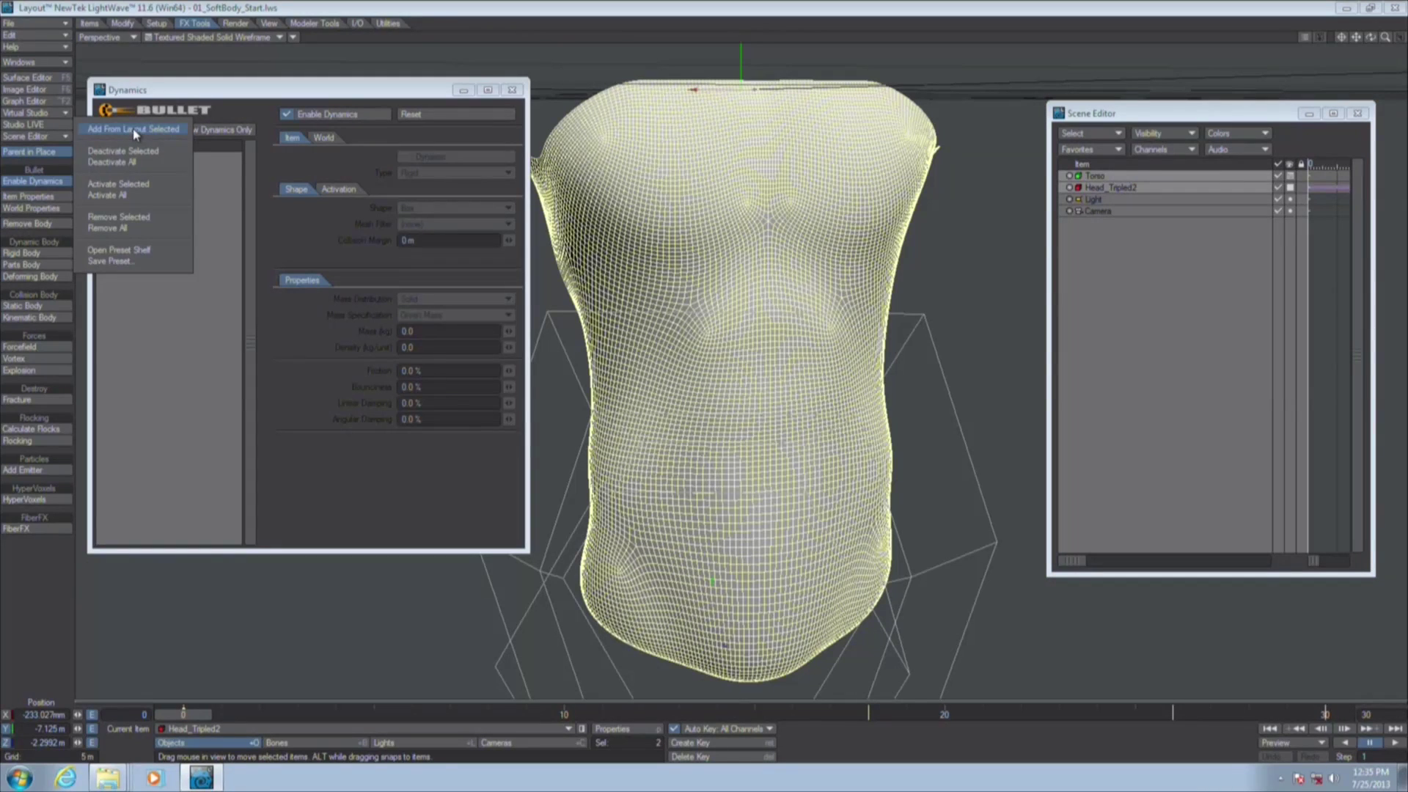
click(137, 159)
click(716, 33)
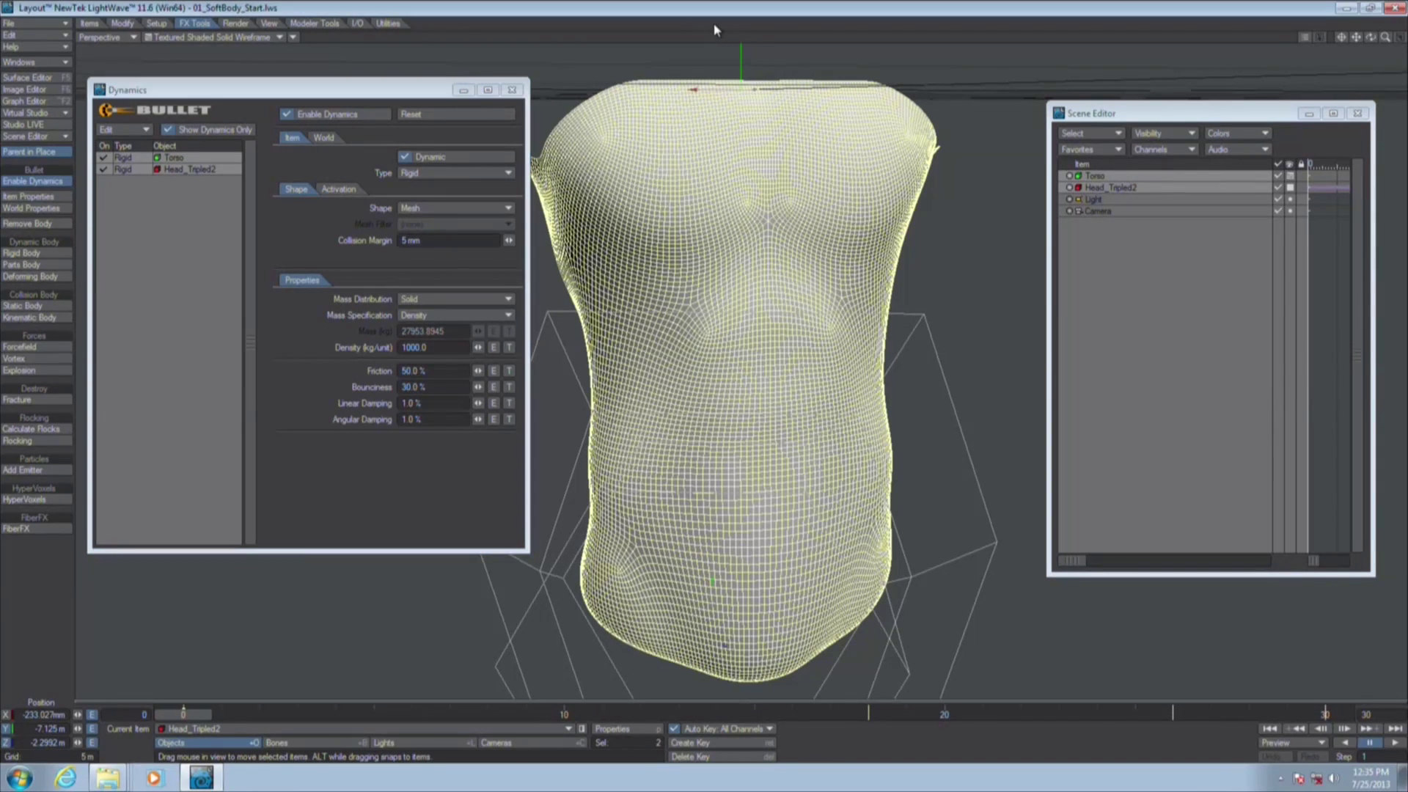
key(3)
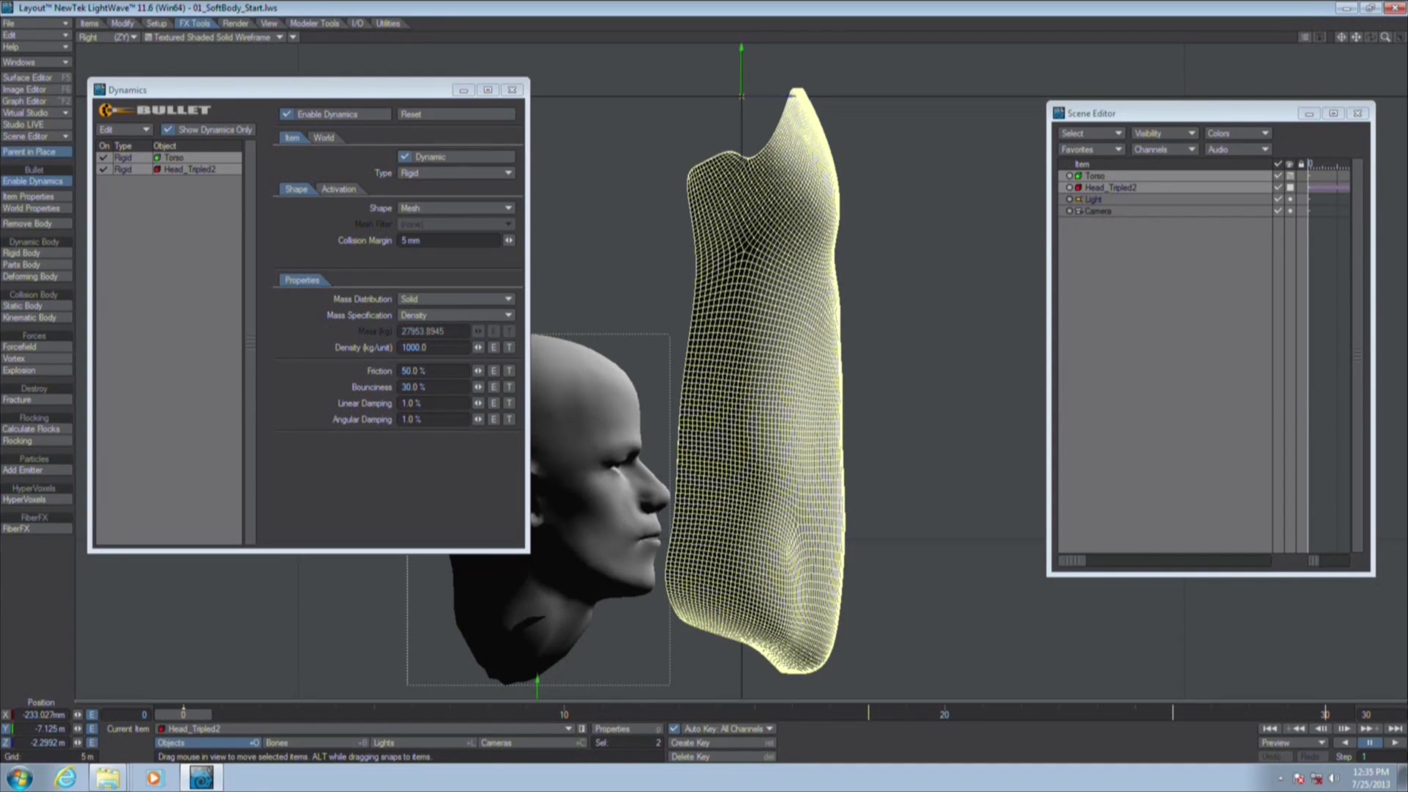
Set the Torso's Scene Editor visibility to Vertices and reselect it alongside Head_Tripled2
mouse_move(184, 714)
mouse_down()
mouse_move(1320, 714)
mouse_move(183, 714)
mouse_up()
click(1293, 182)
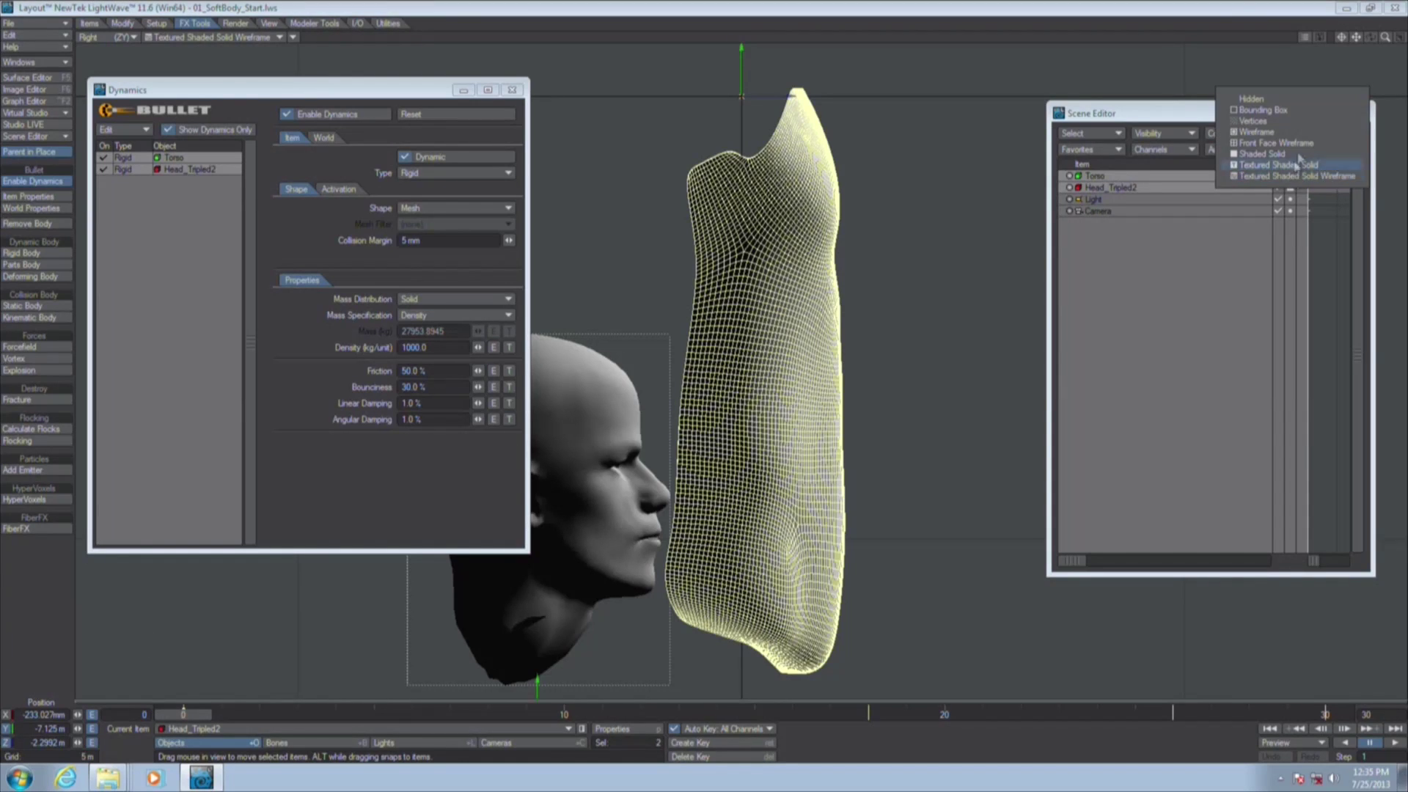
click(1302, 129)
click(1142, 189)
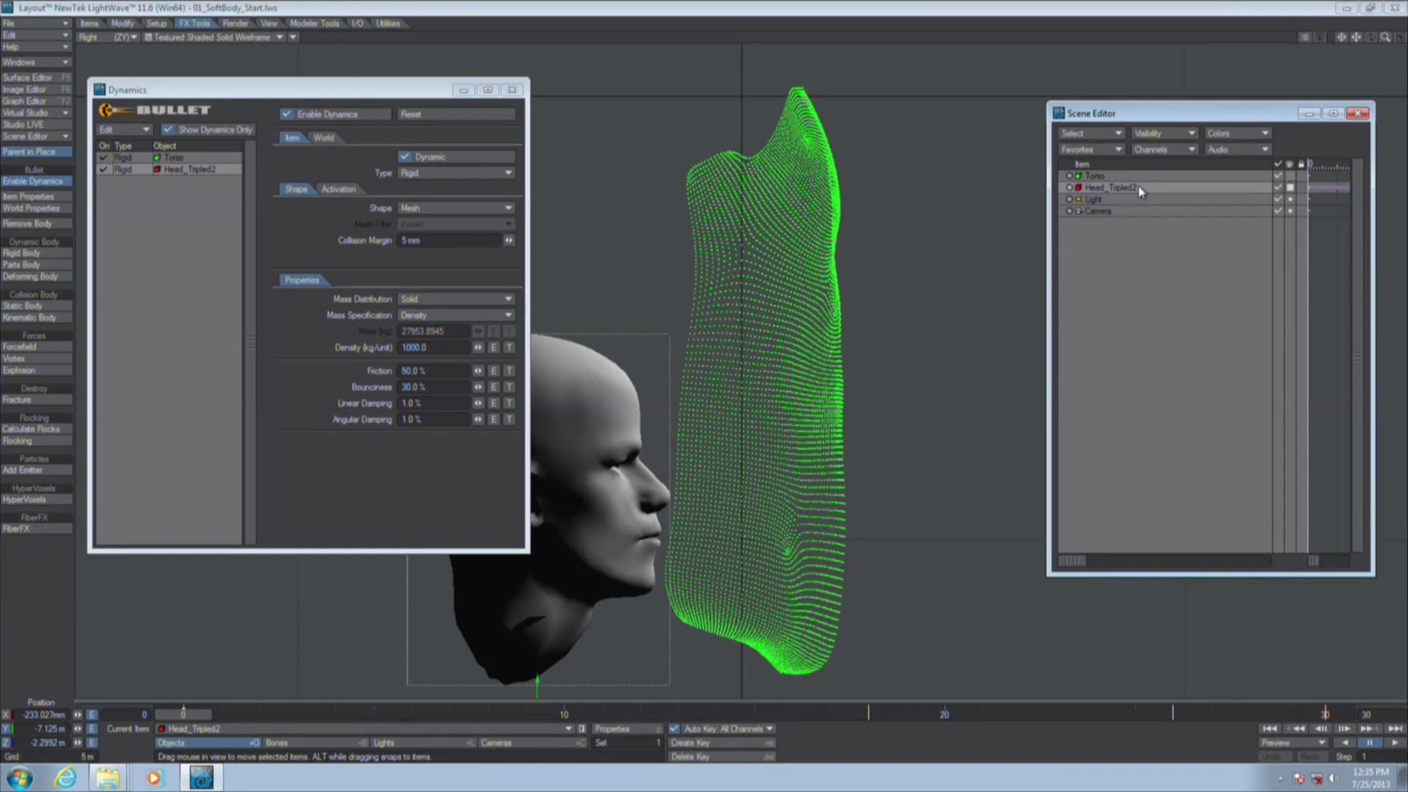
shift+click(1140, 179)
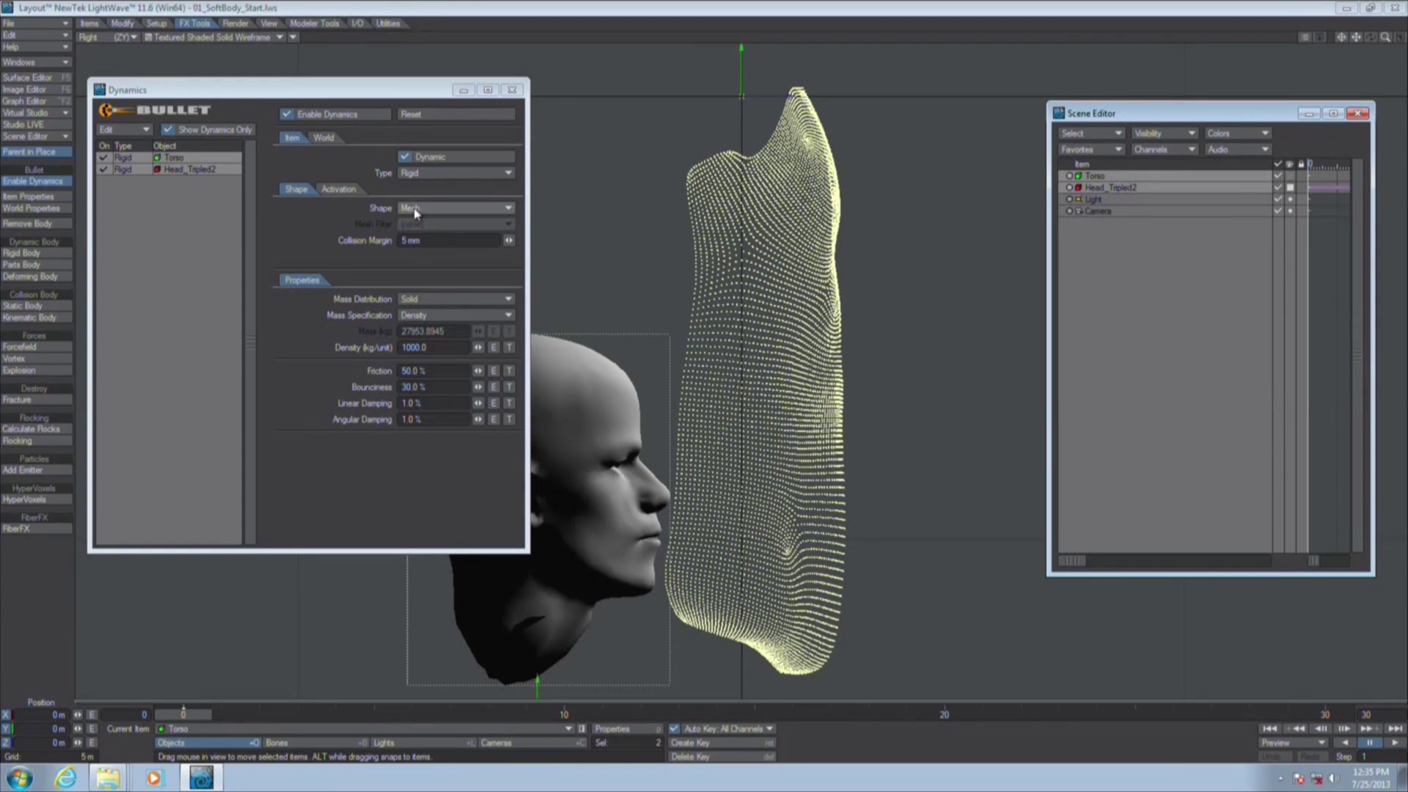
Set the Bullet Type to Deforming for Torso and Head_Tripled2, play the simulation, and select the head's entry
click(441, 173)
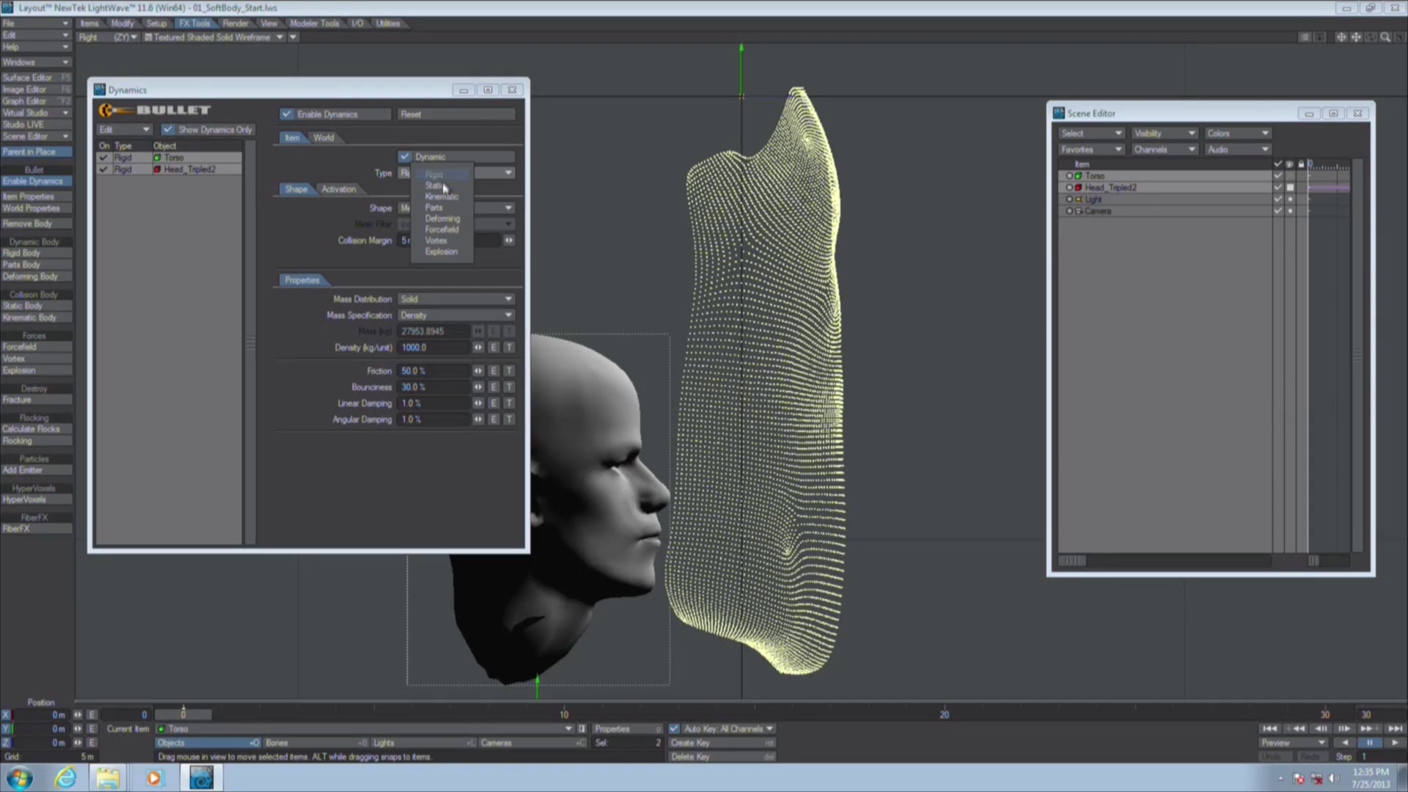
click(440, 222)
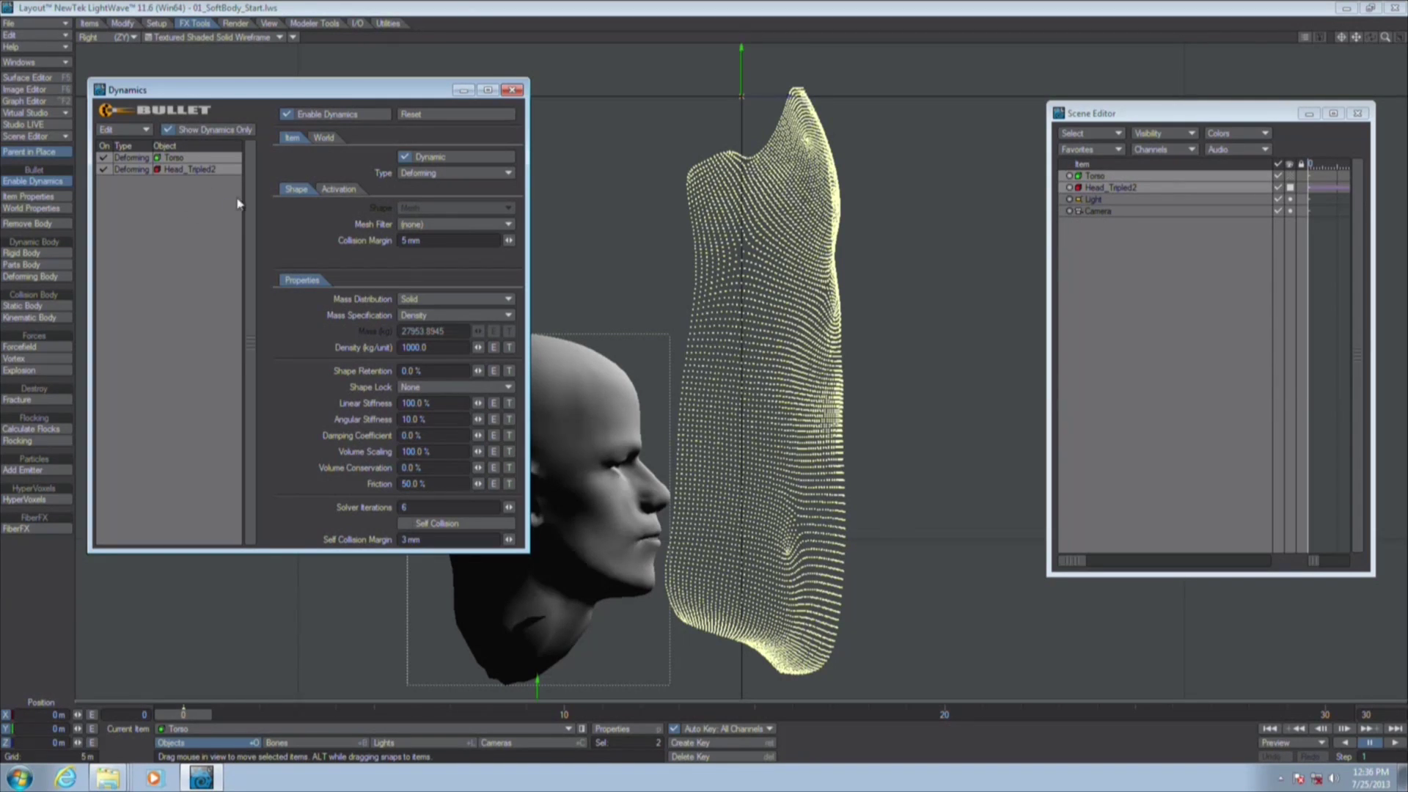
click(1395, 743)
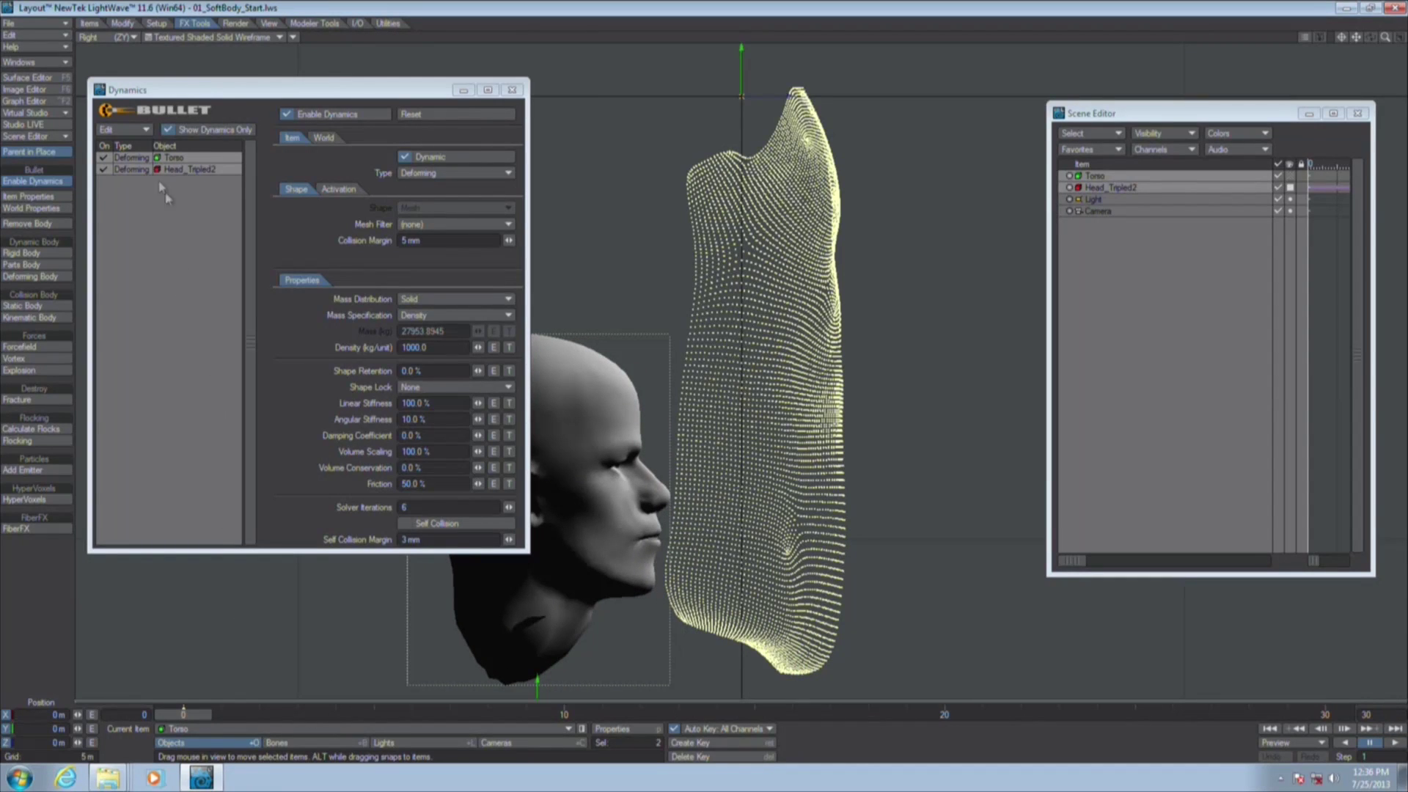
click(185, 171)
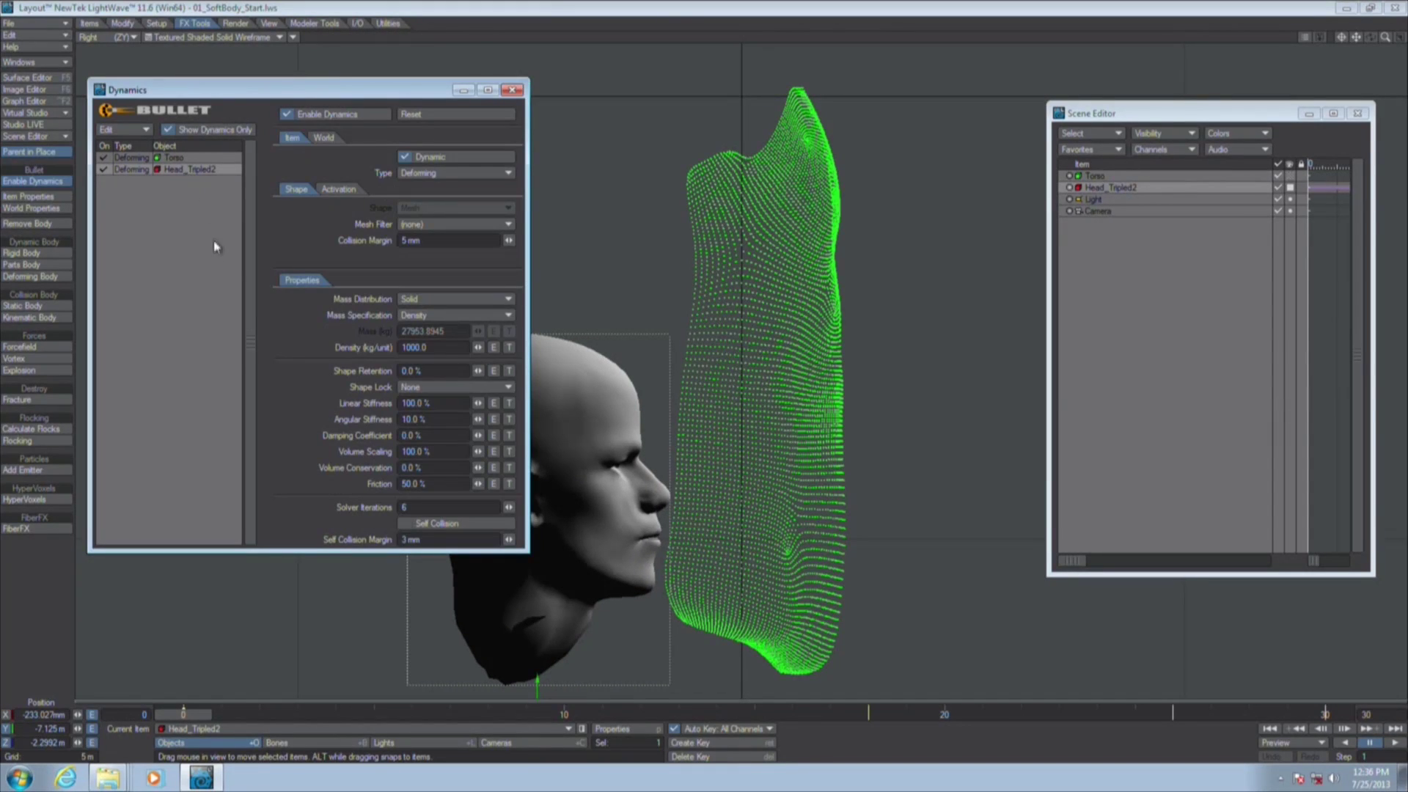
Give Head_Tripled2 100% Shape Retention and a Translation & Rotation Shape Lock, then play the simulation
click(433, 372)
text(100)
key(Tab)
click(449, 390)
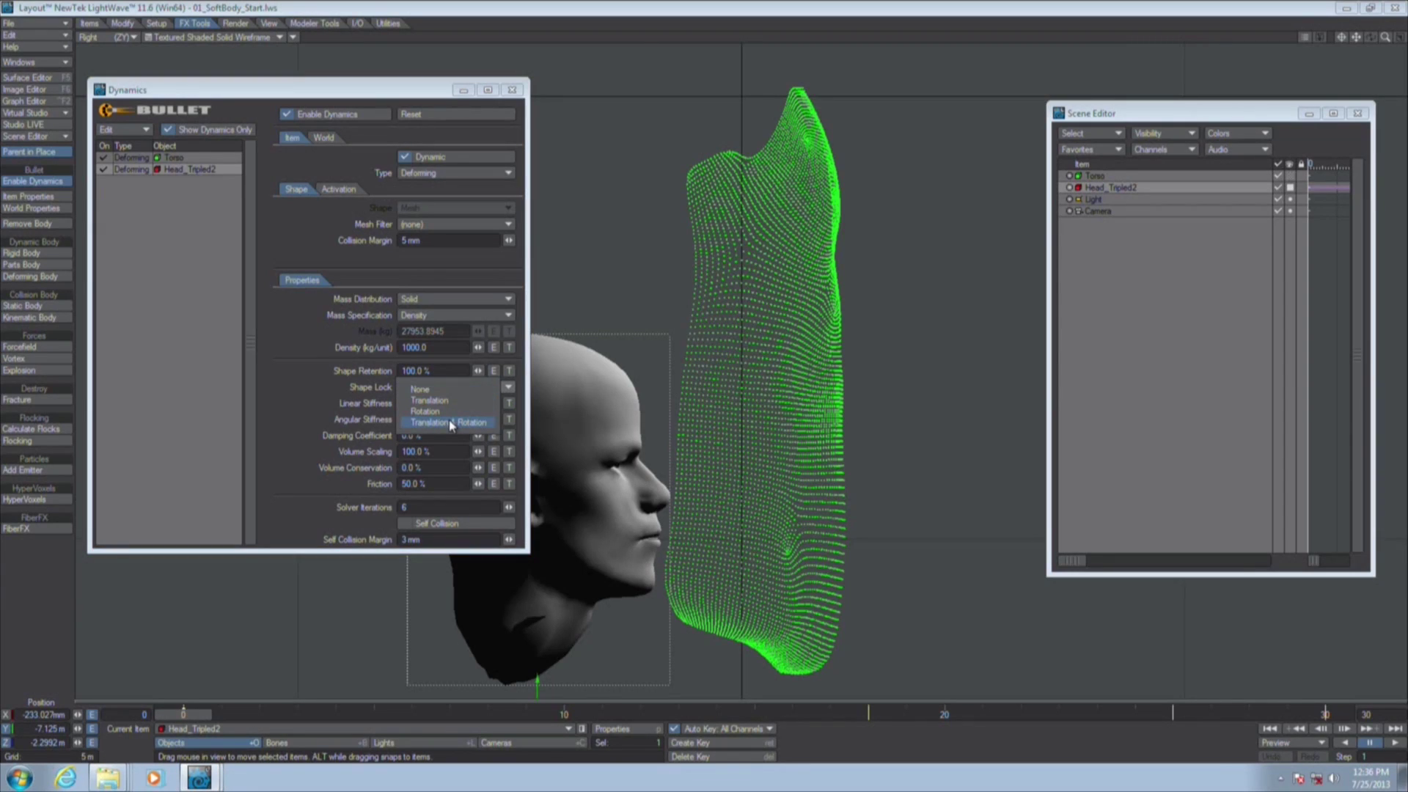
click(451, 424)
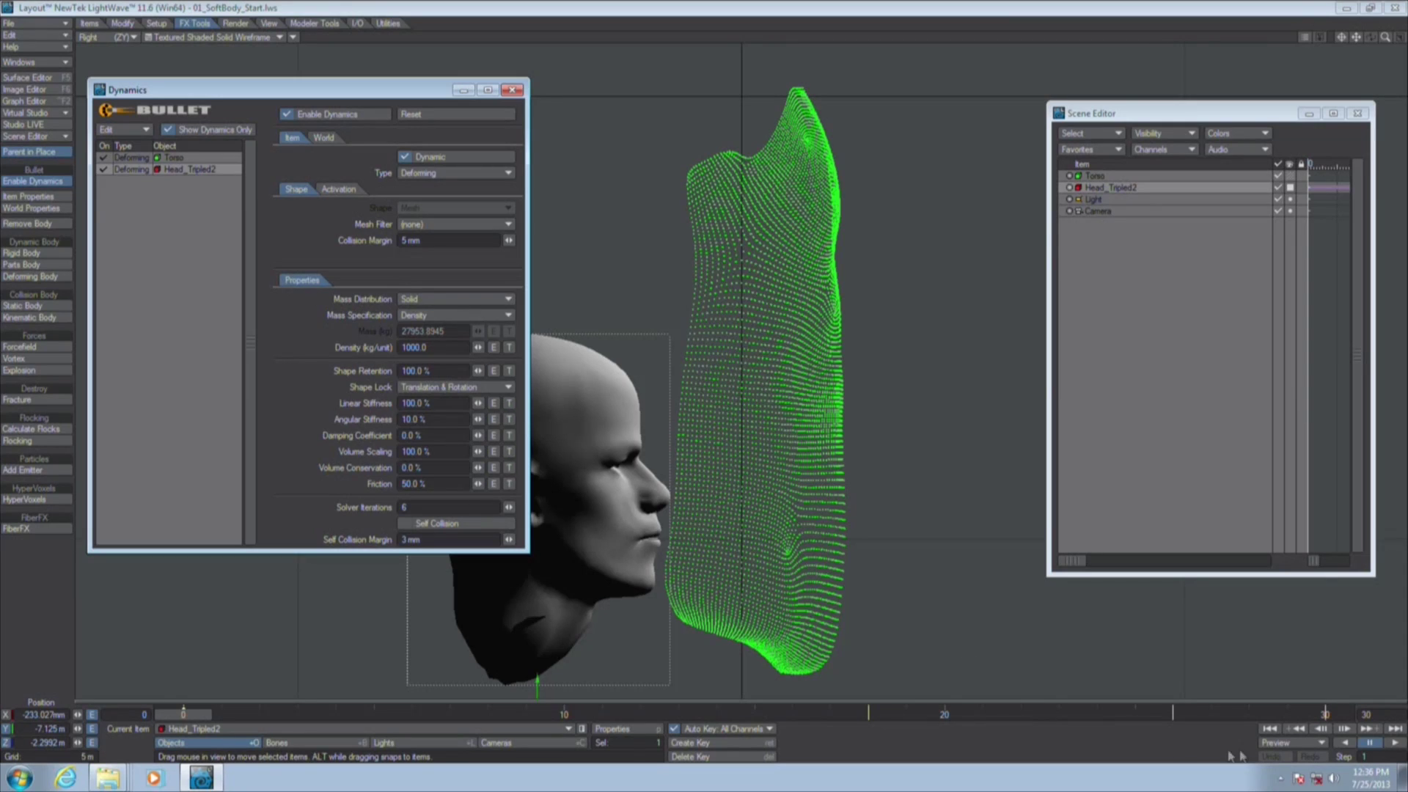
click(1396, 744)
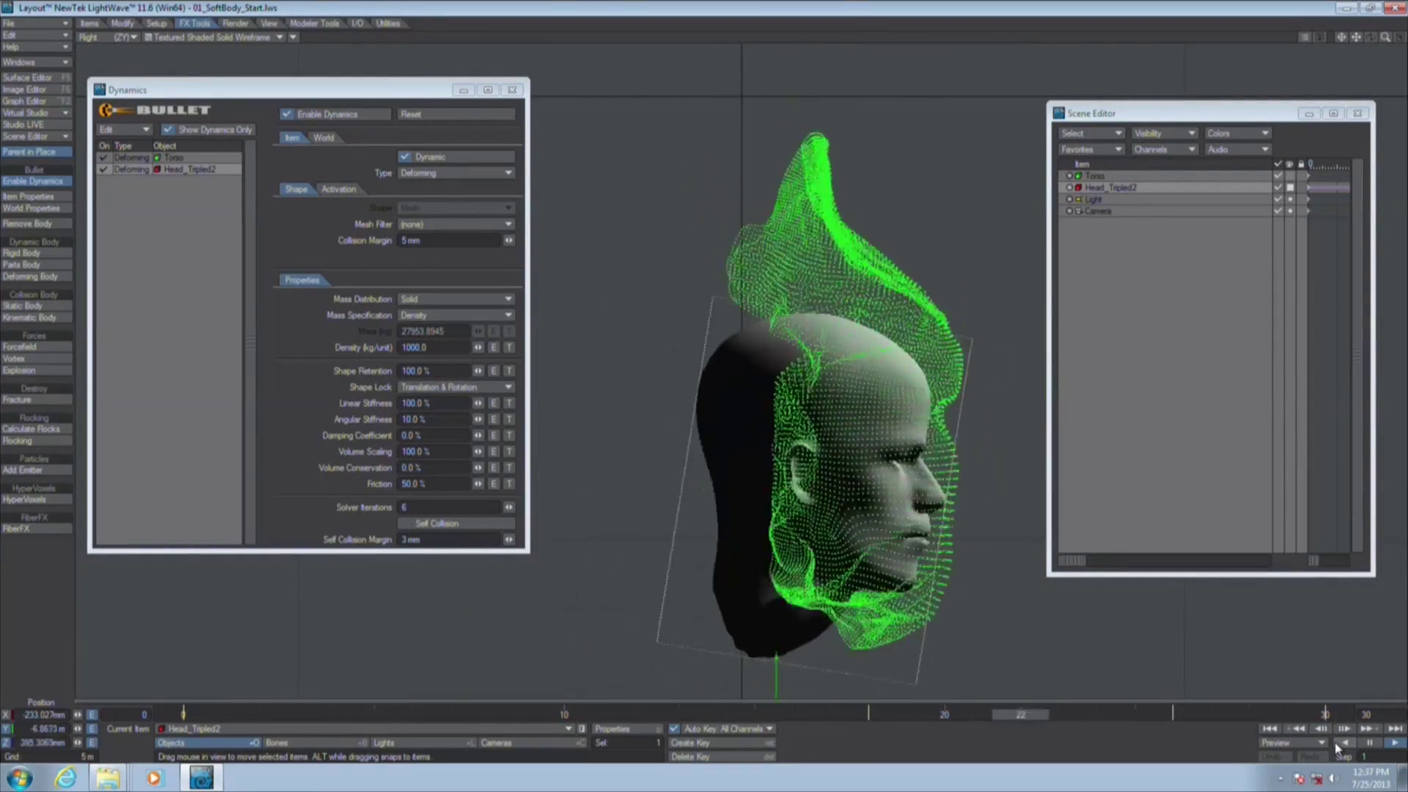
click(1370, 742)
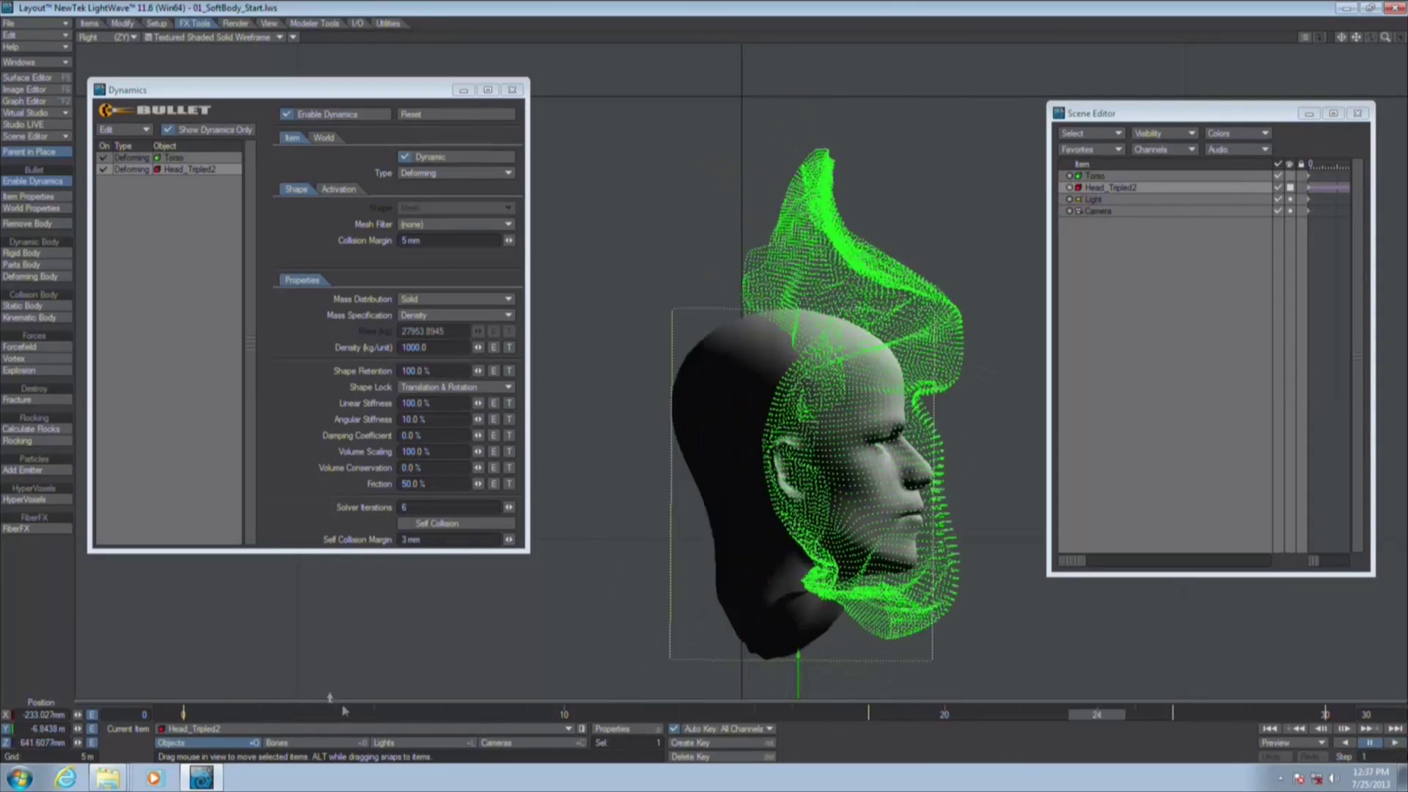
click(198, 715)
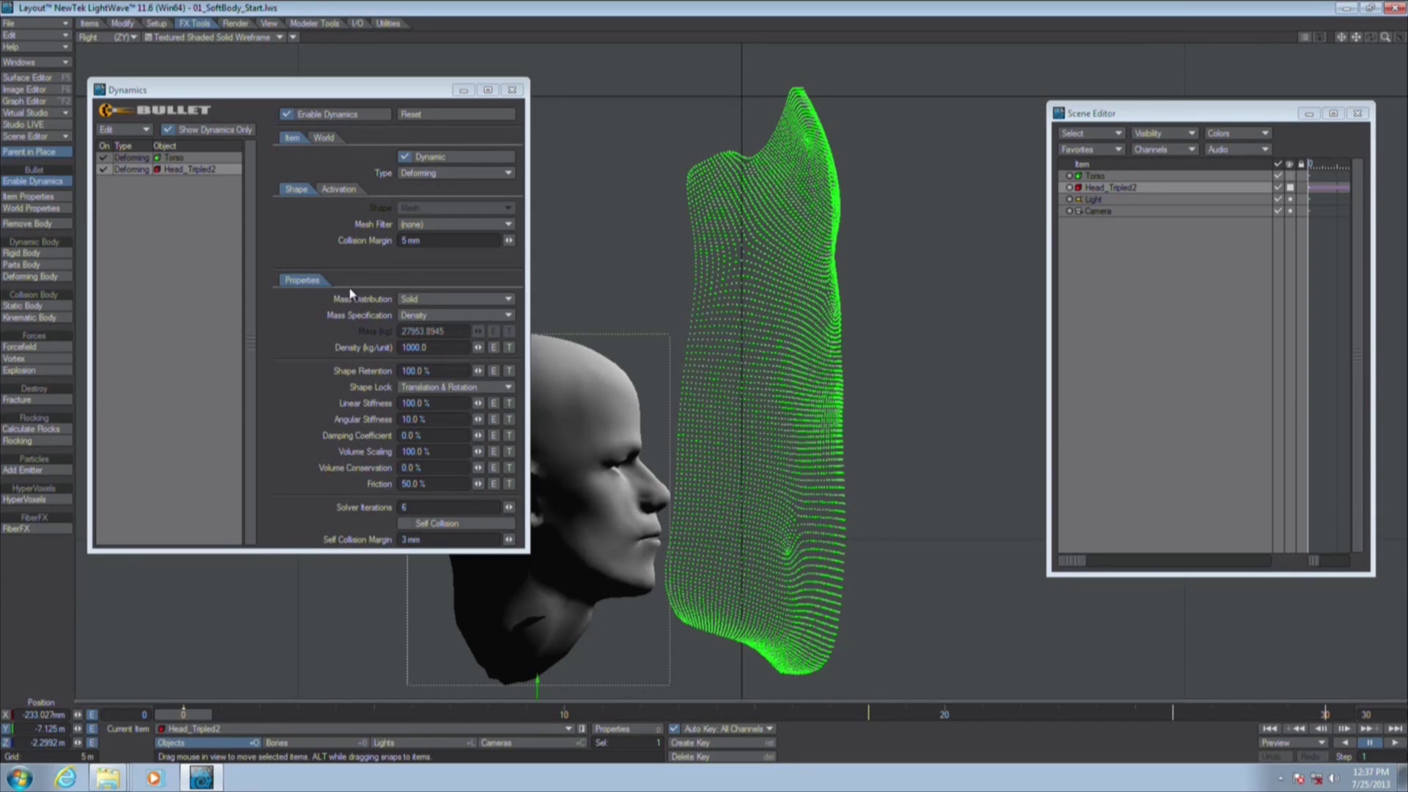
click(1101, 176)
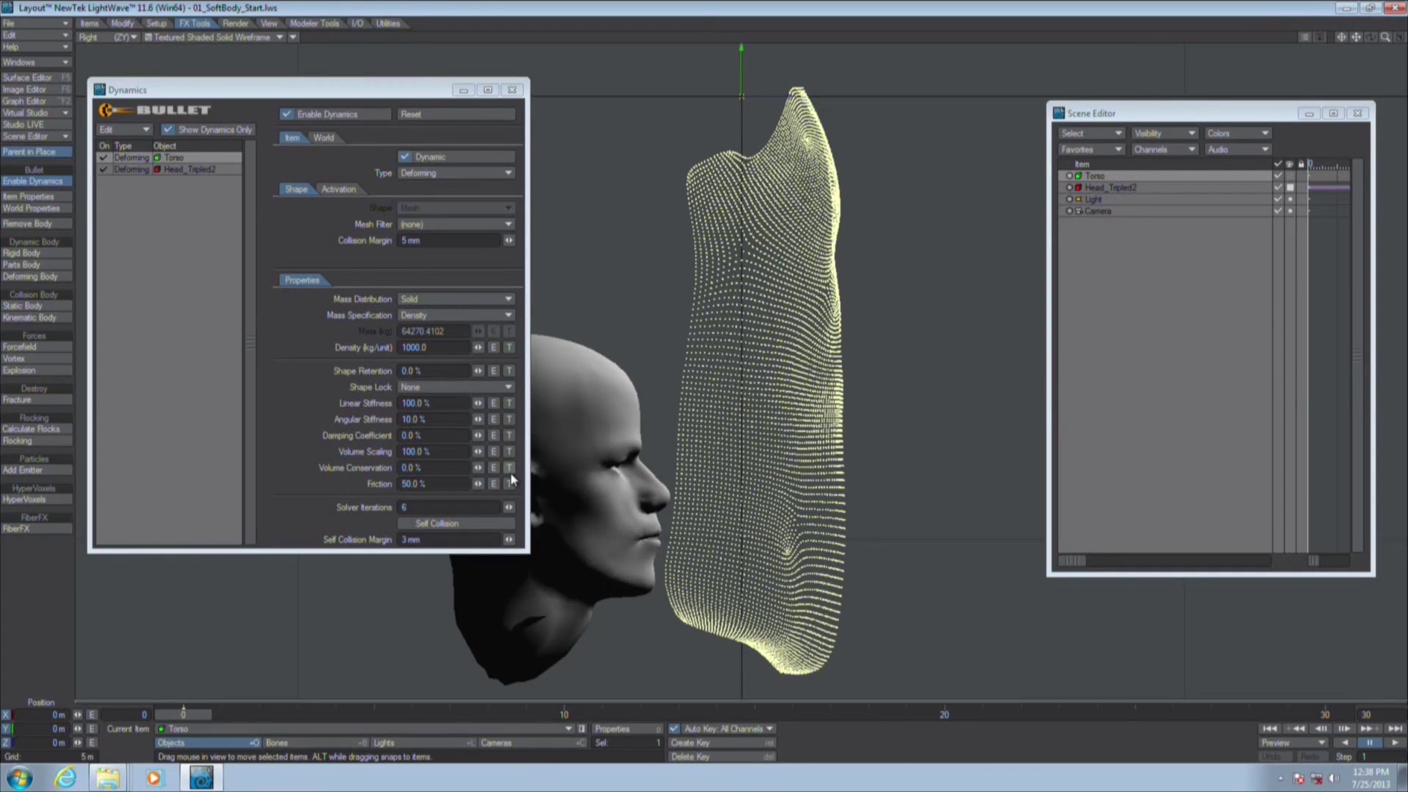
Switch to Camera View and set the viewport display style to VPR
key(6)
click(234, 38)
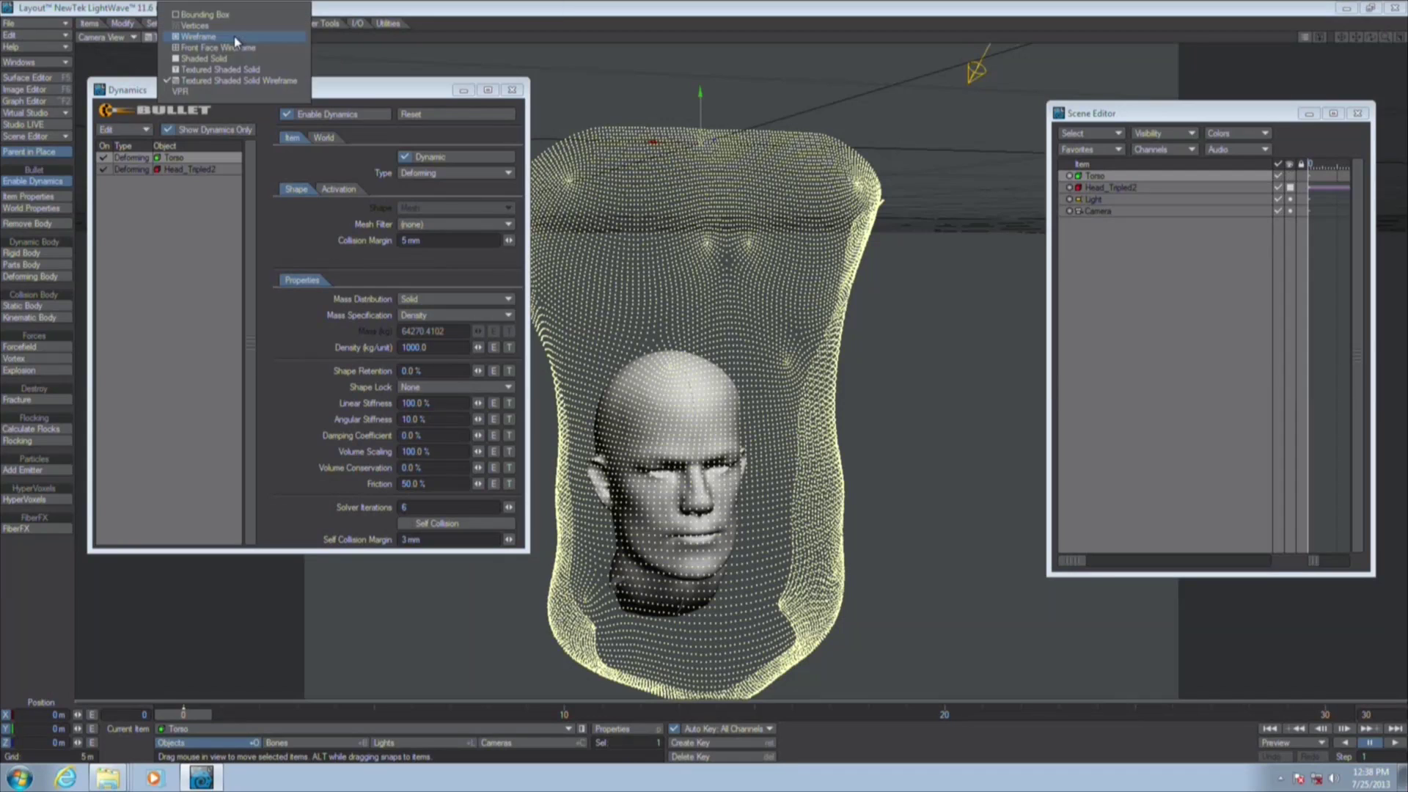
click(234, 94)
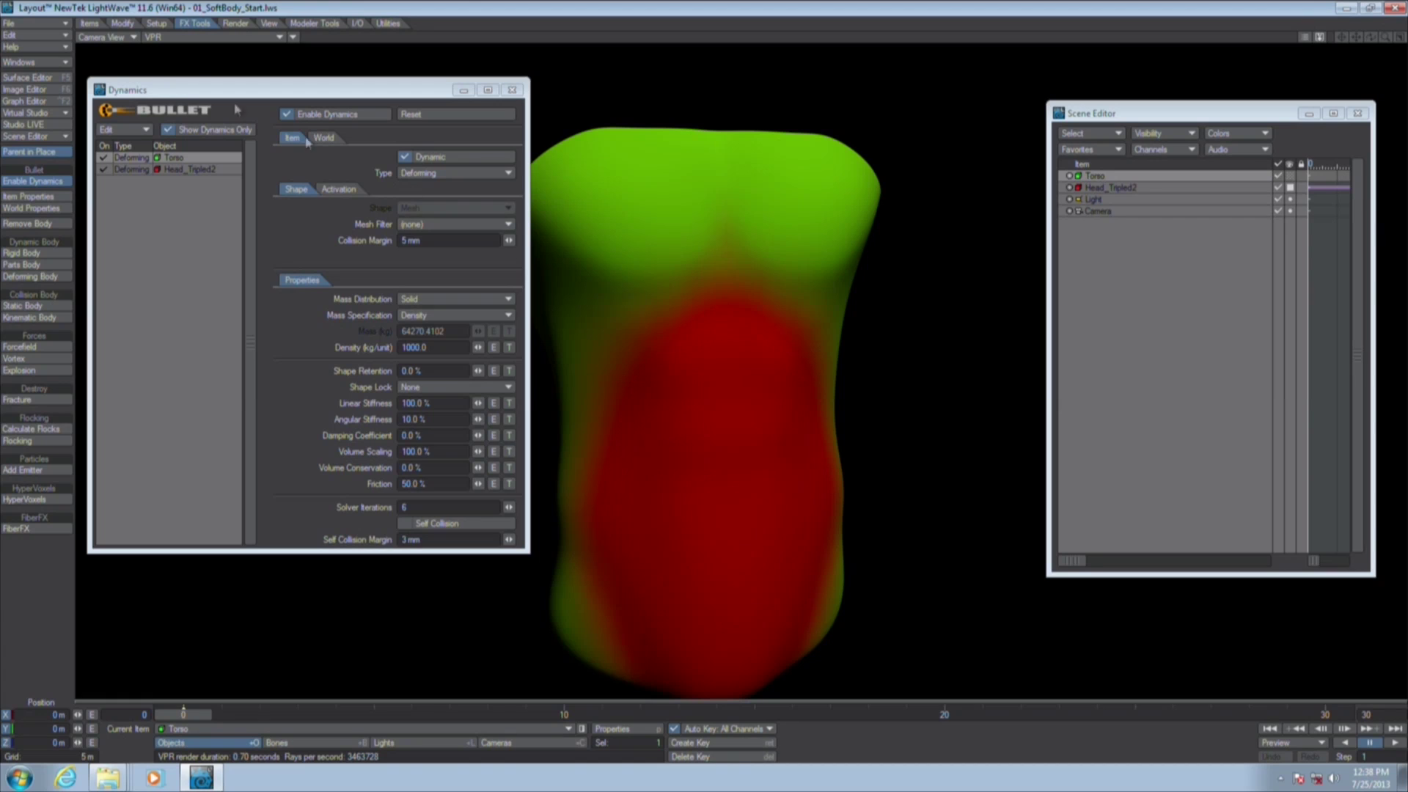
In the Surface Editor, inspect the Torso colour's StomachArea gradient texture layer, then close it
key(F5)
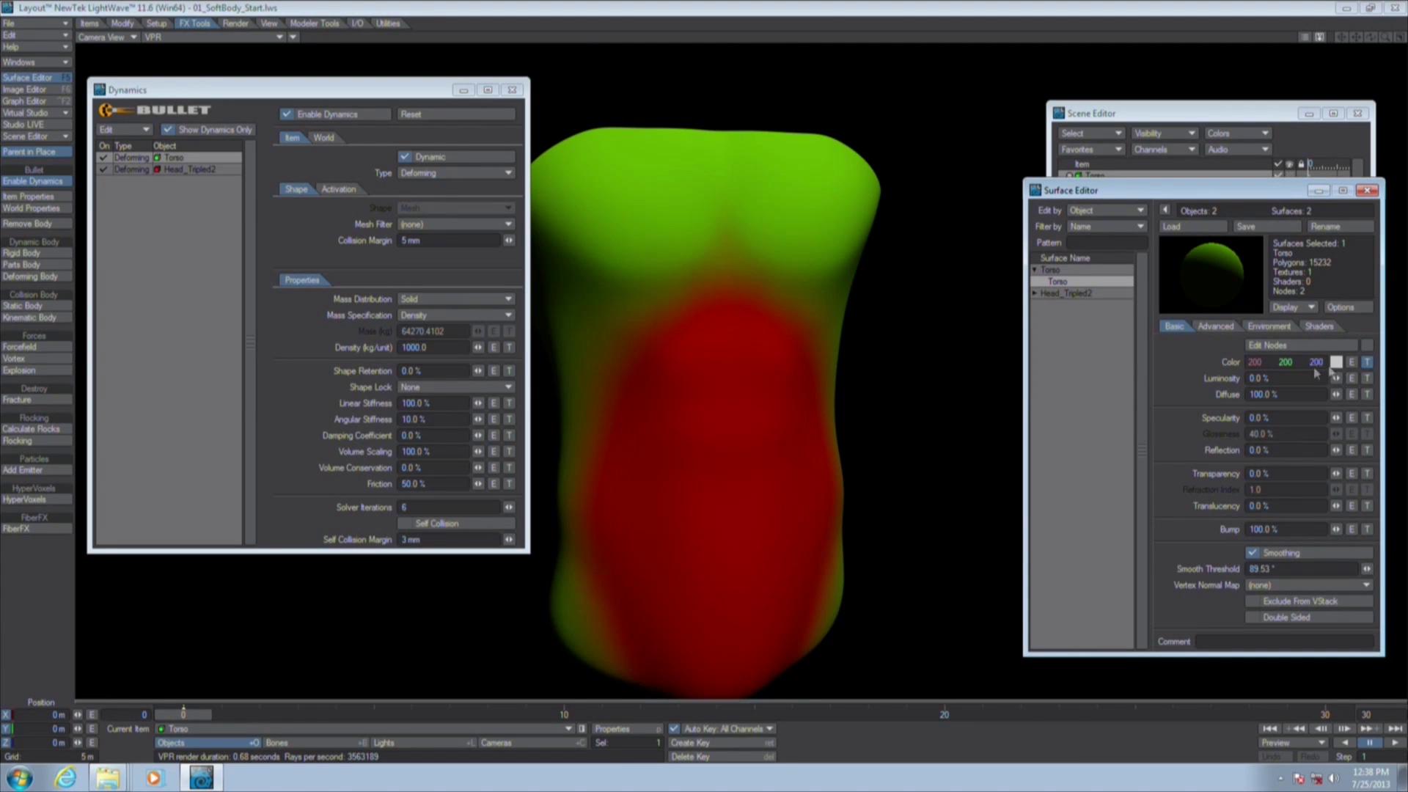
click(1369, 365)
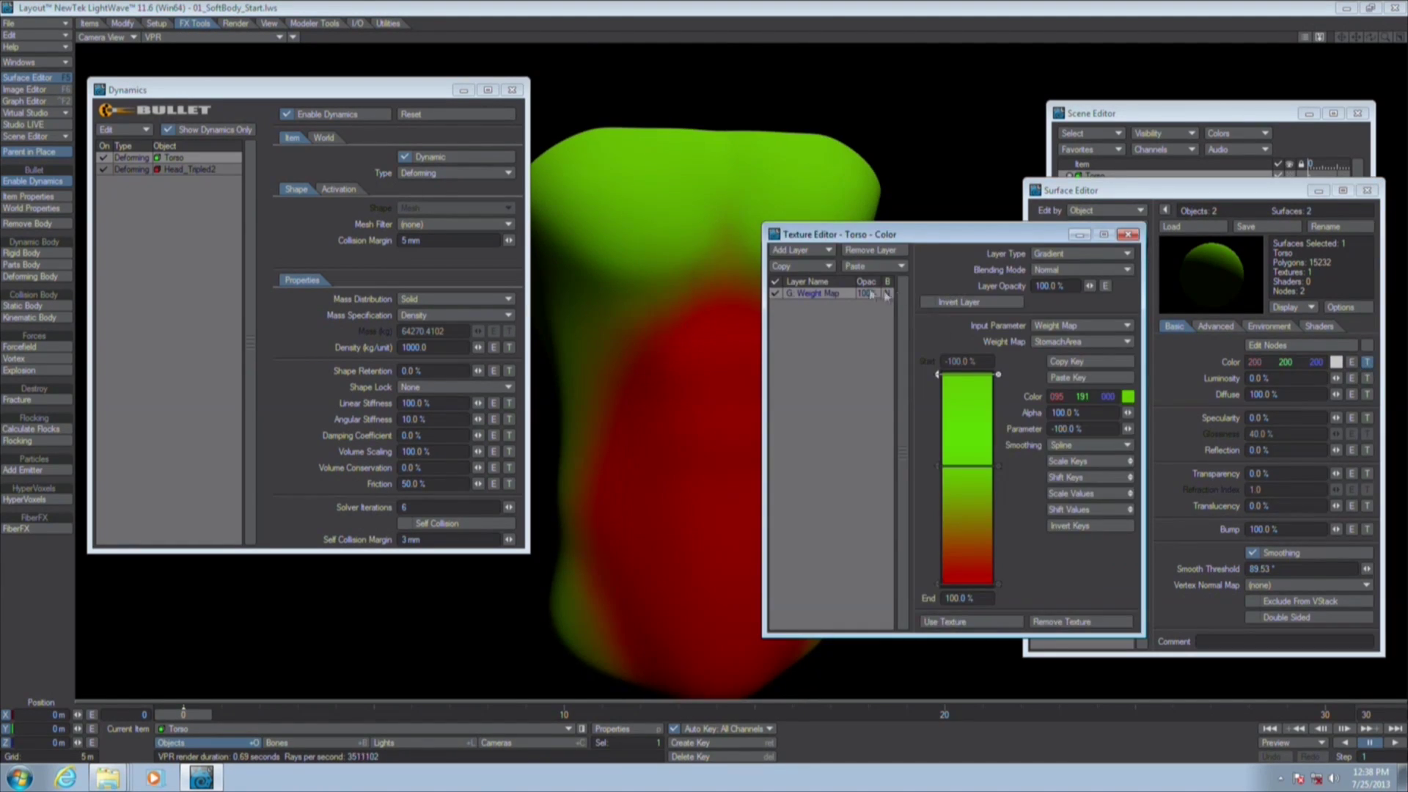
drag(950, 220, 1206, 218)
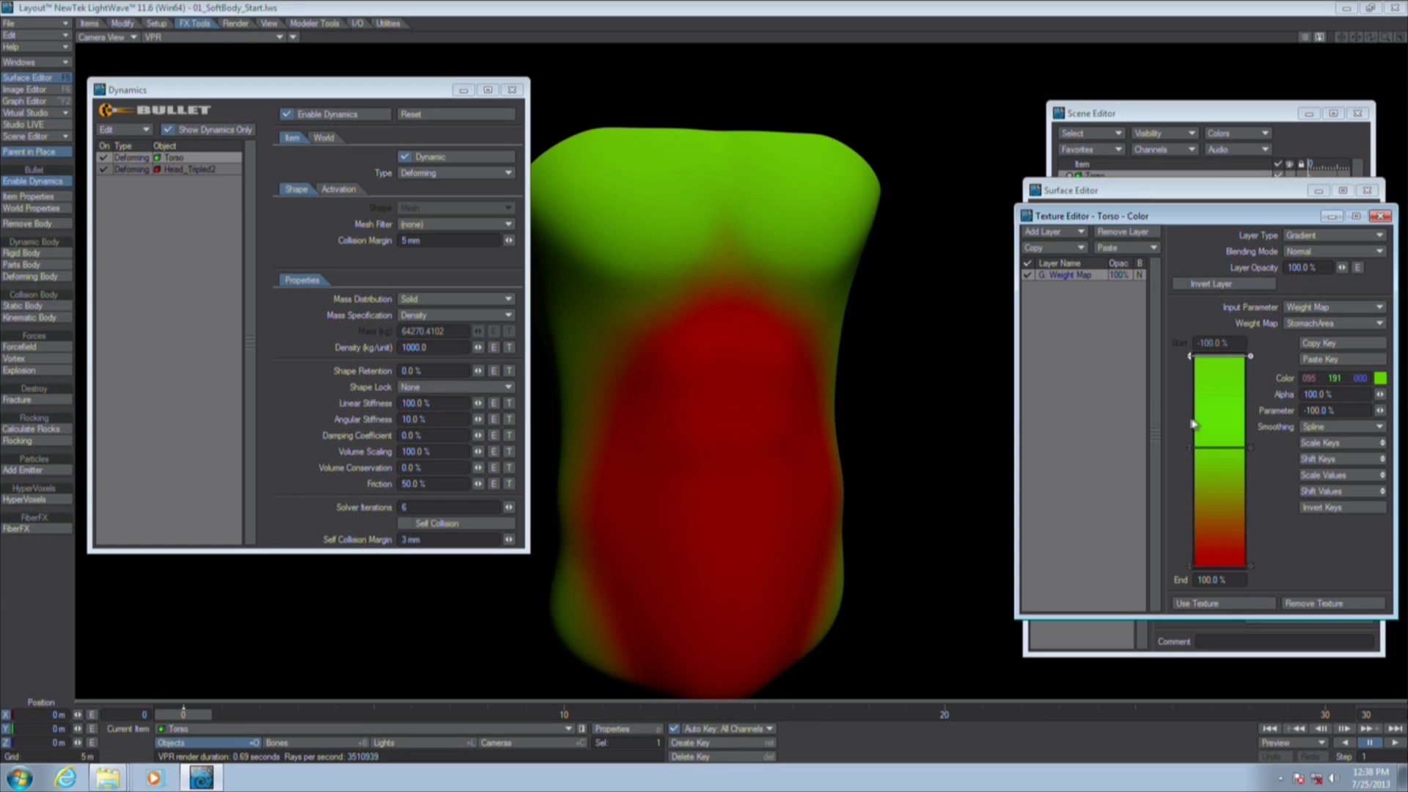
click(1382, 217)
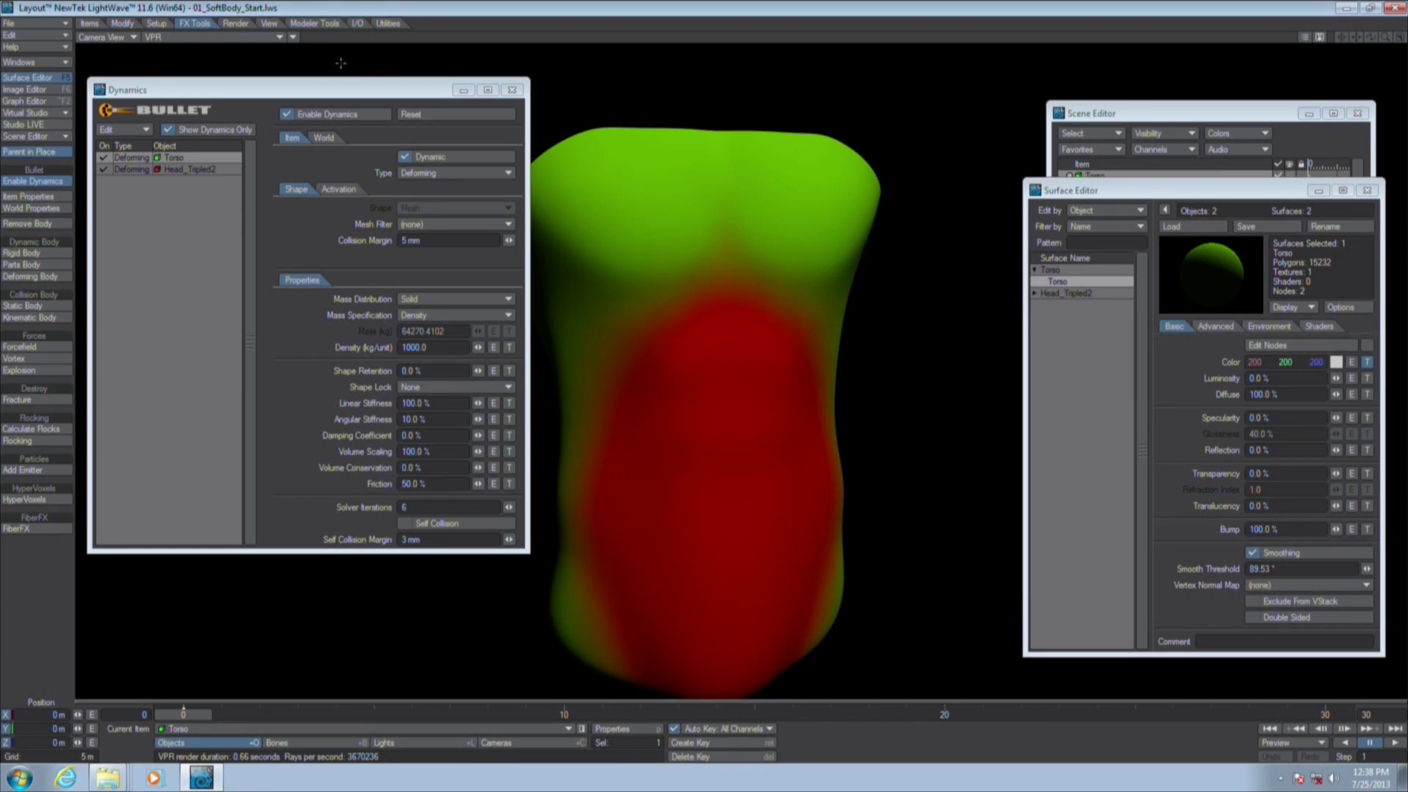
click(220, 37)
Switch the viewport from Front Face Wireframe to Shaded Solid
click(237, 49)
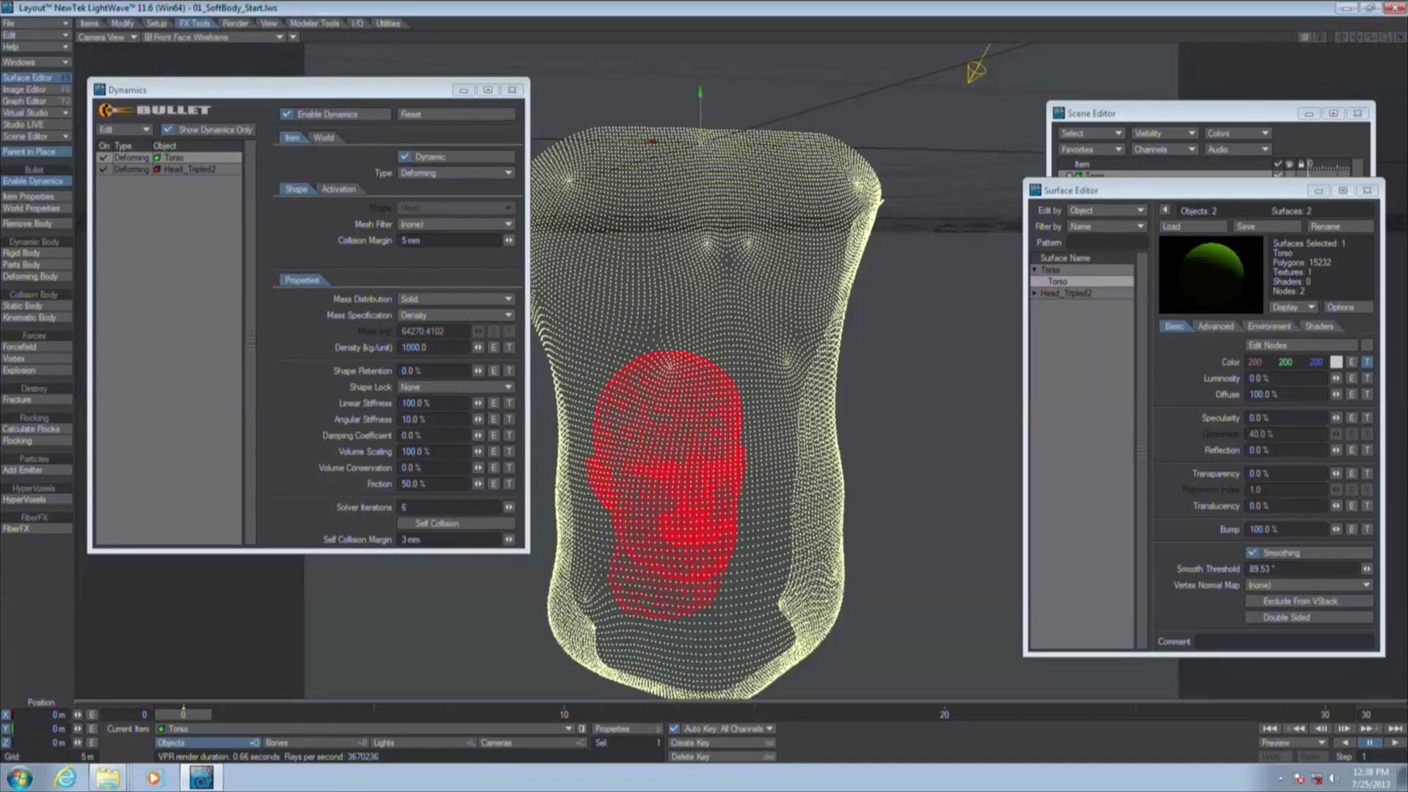
click(242, 38)
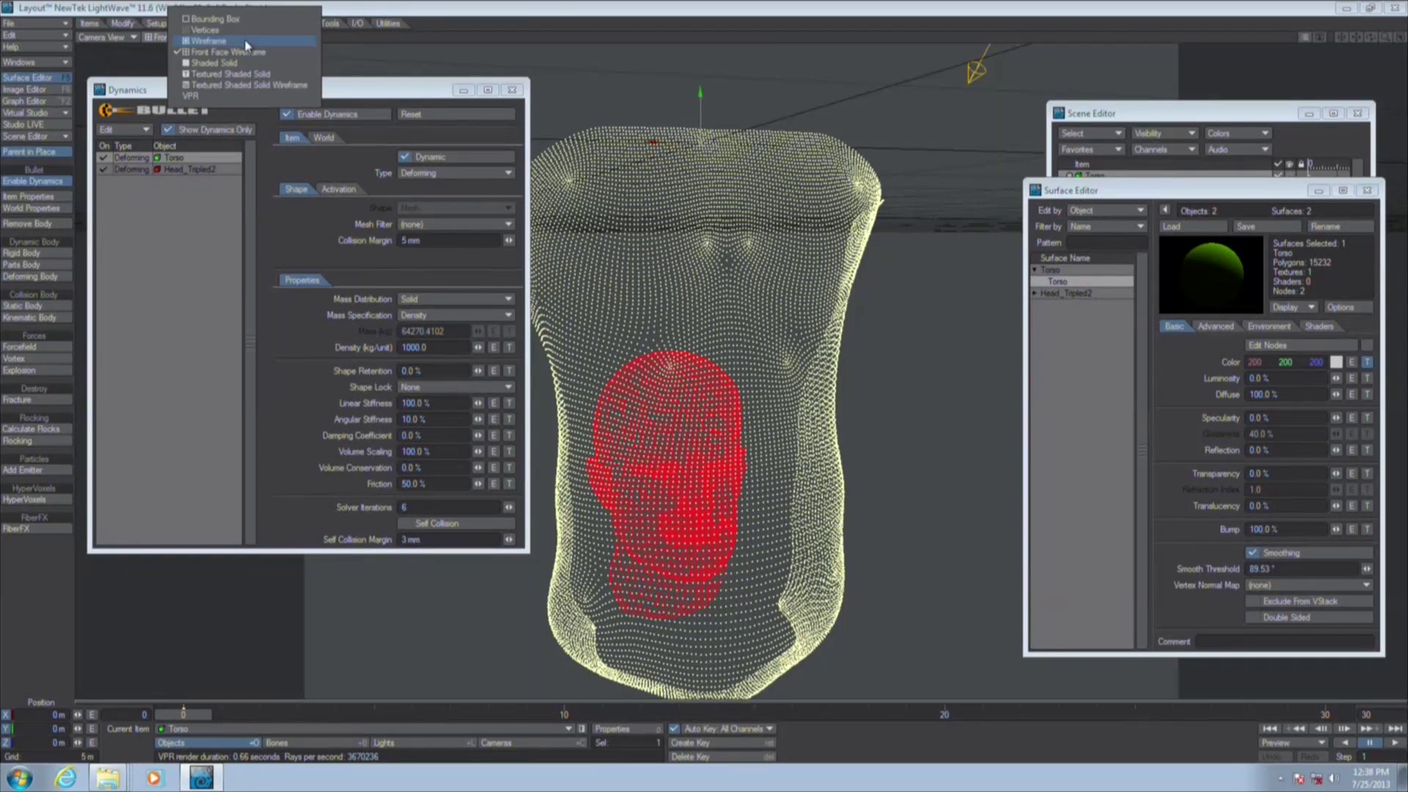
click(246, 65)
Set the Torso's Mesh Filter to StomachArea and play the simulation in Right view
click(425, 224)
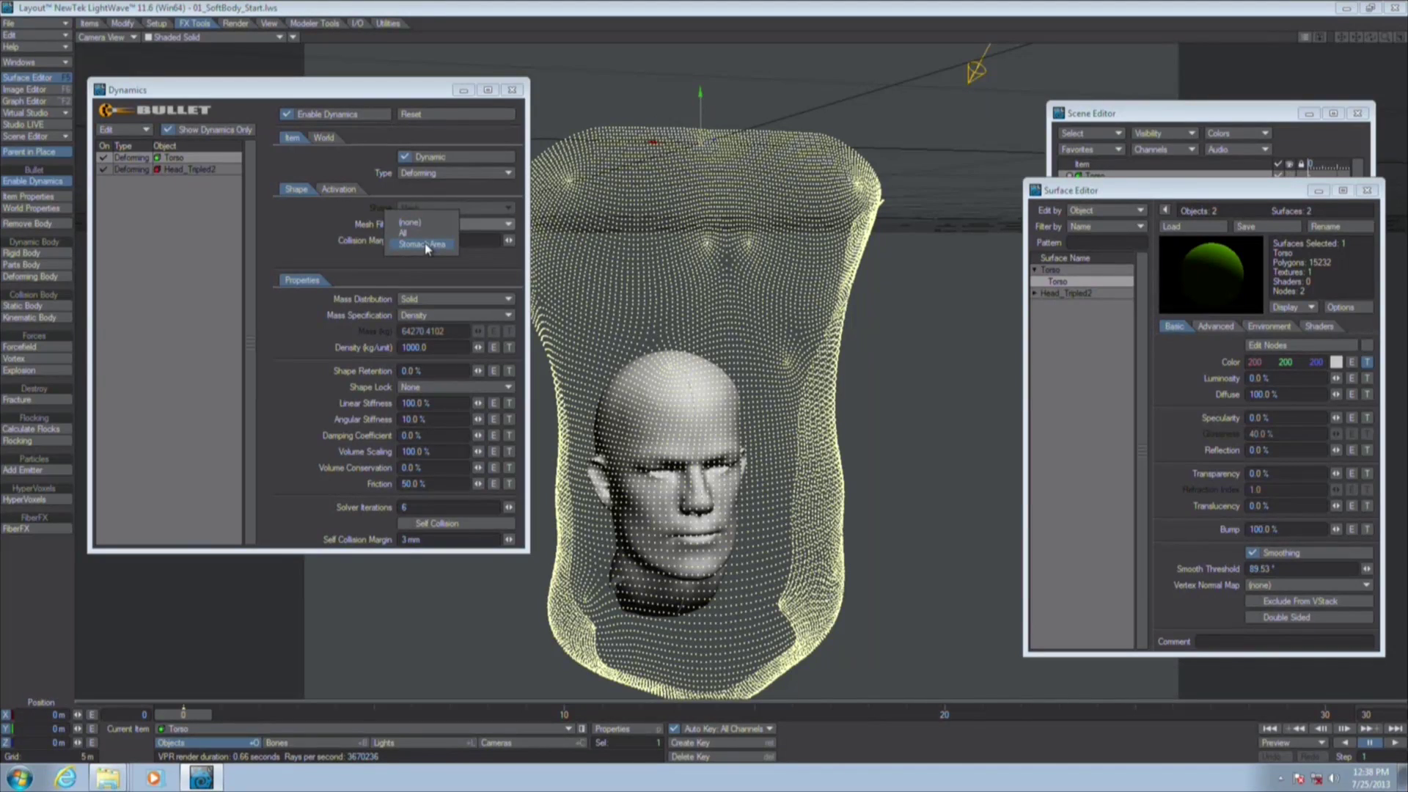
click(426, 245)
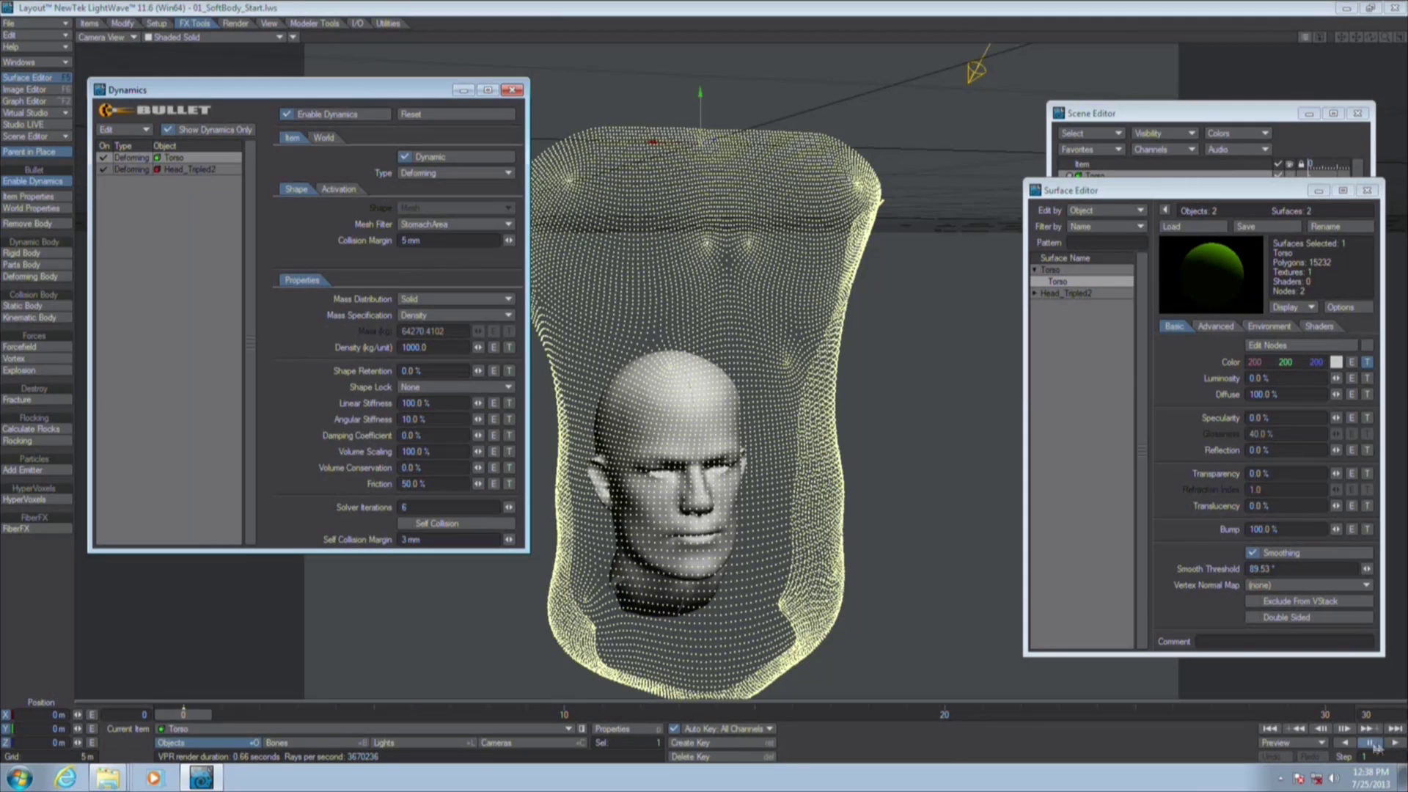
key(3)
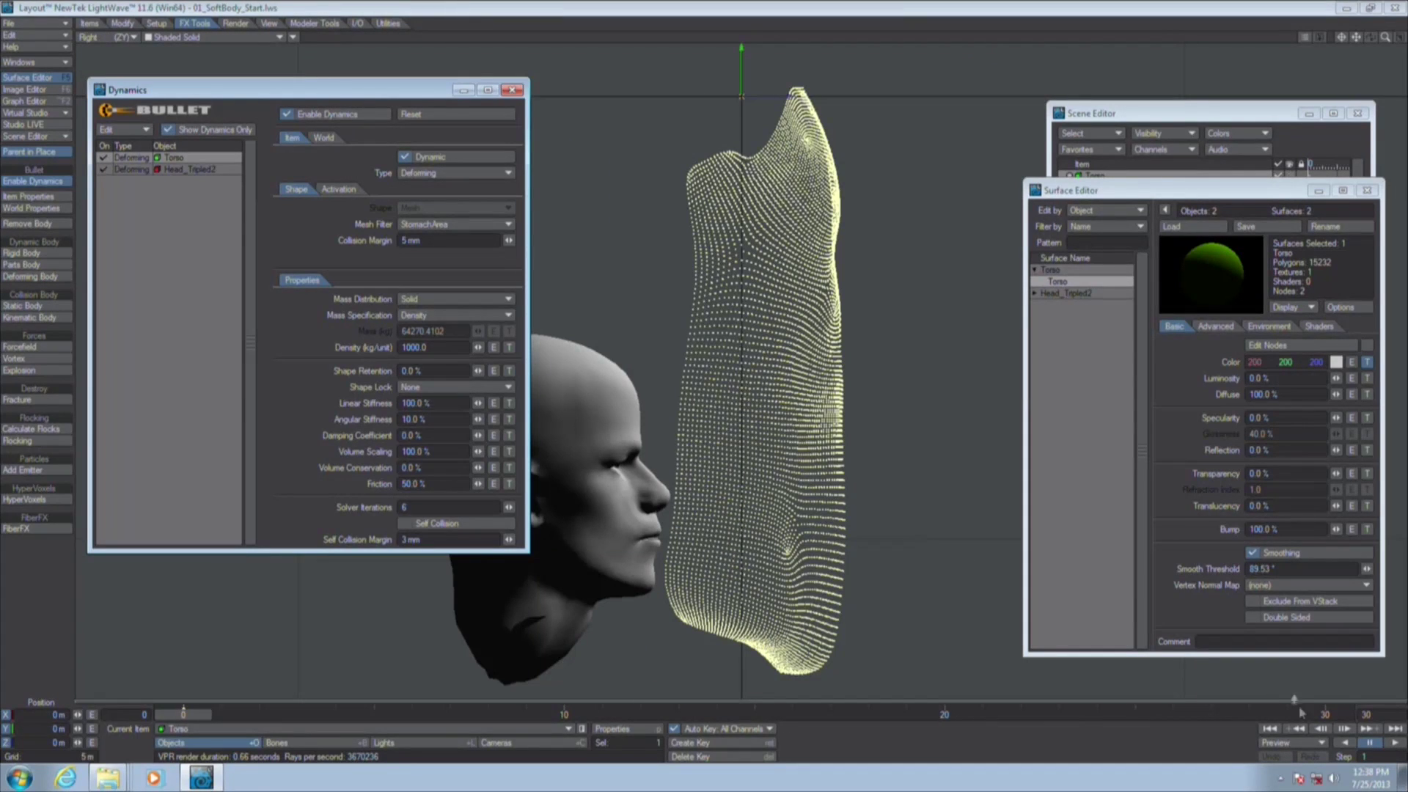
click(1394, 745)
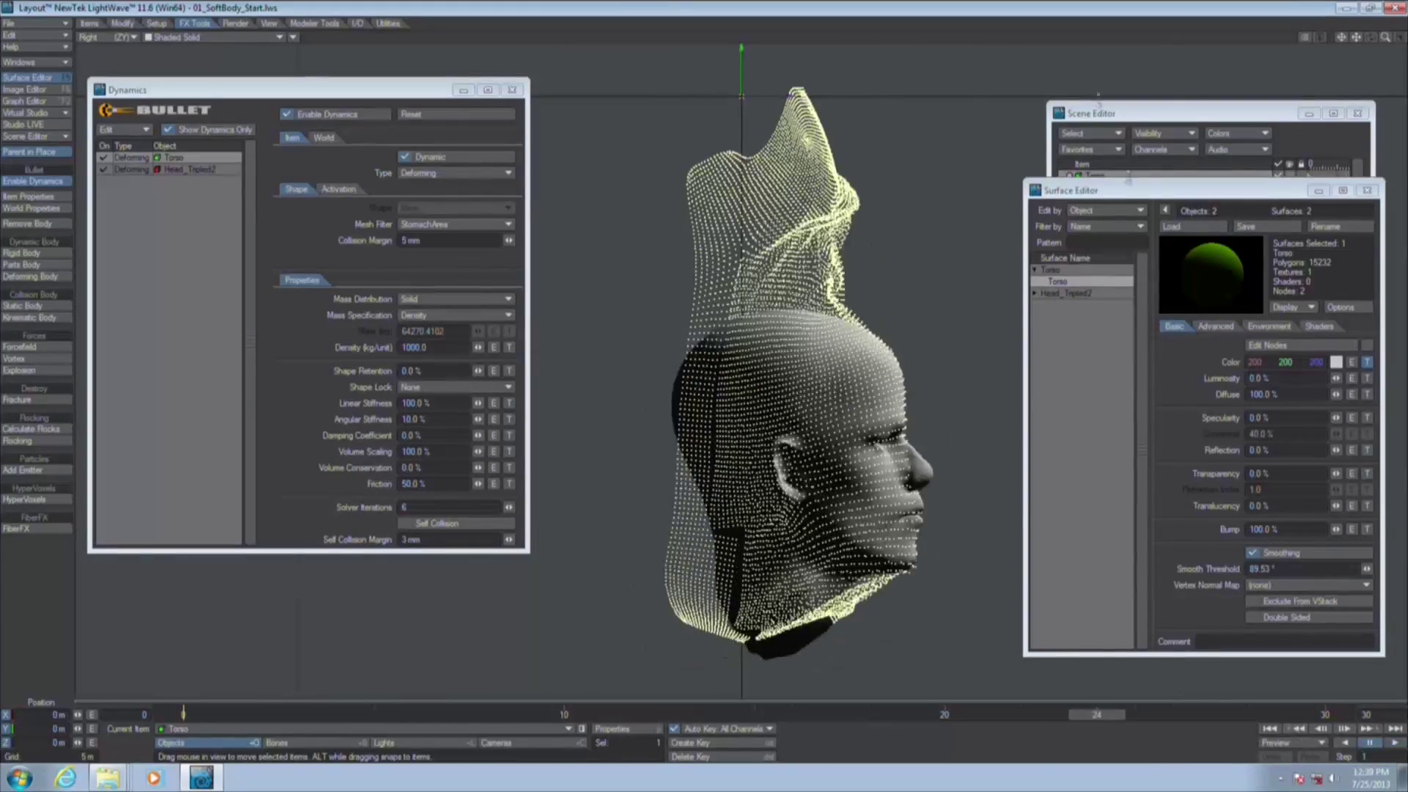
In the Scene Editor, set the Torso's display to Shaded Solid
click(1203, 117)
click(1293, 182)
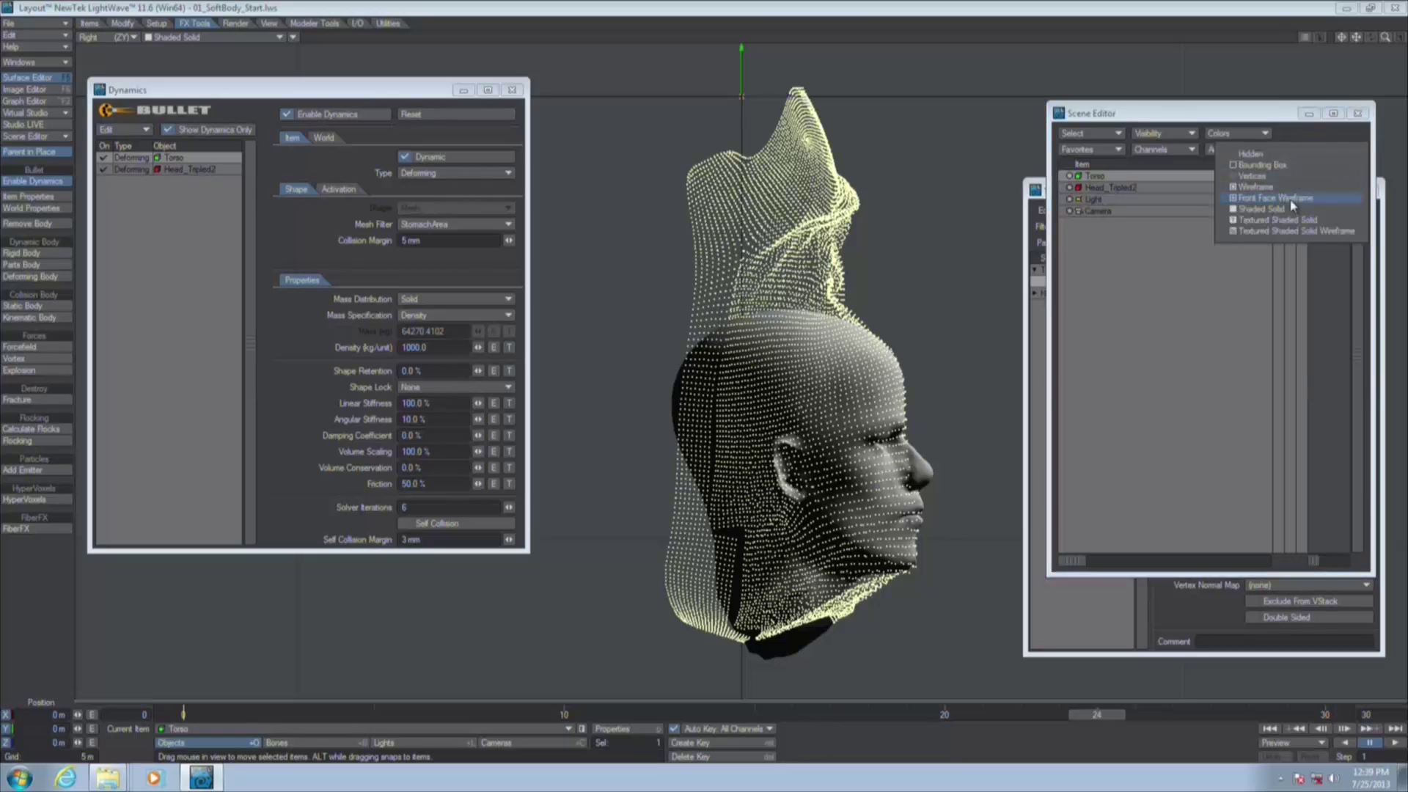
click(1291, 212)
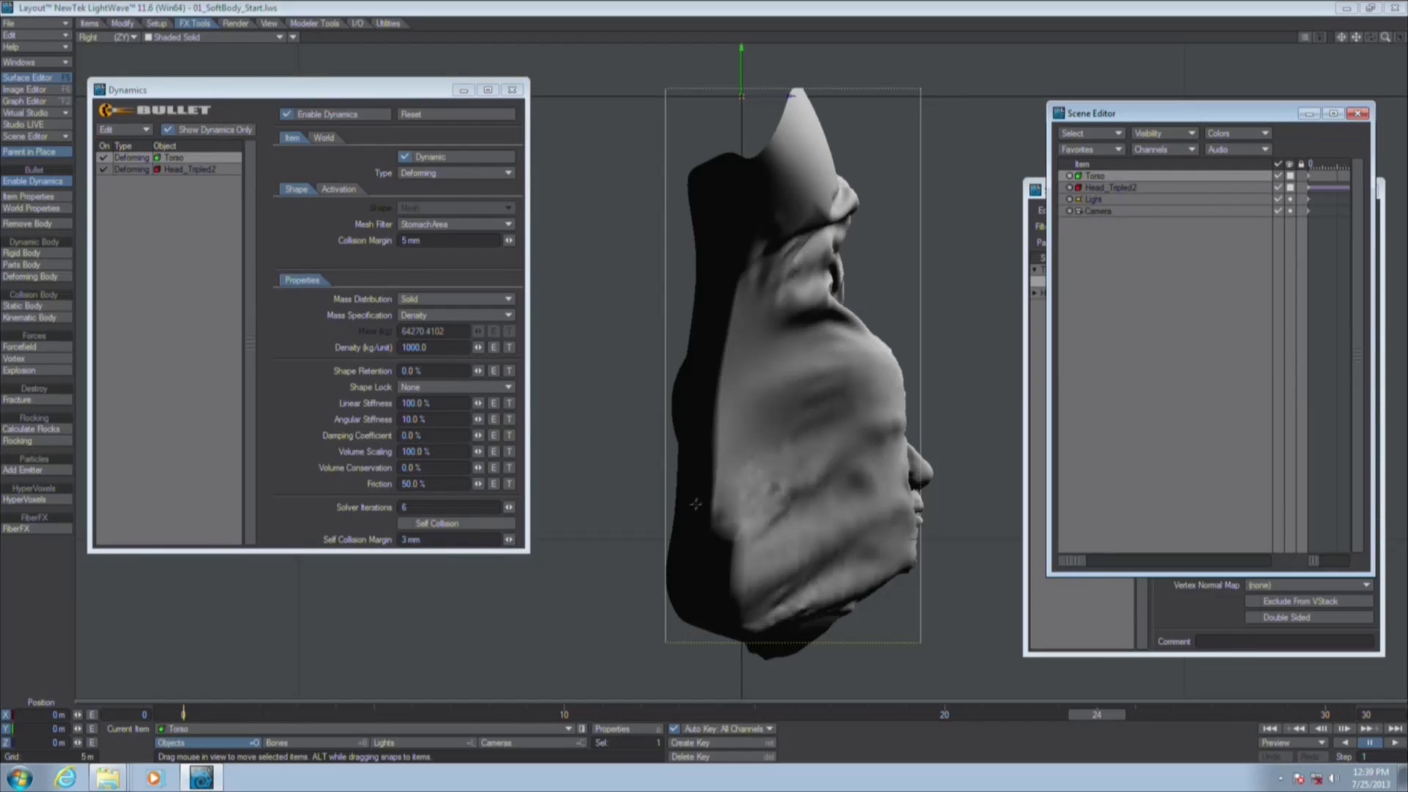
Switch to Camera View, pause playback and rewind the simulation to frame 0
key(6)
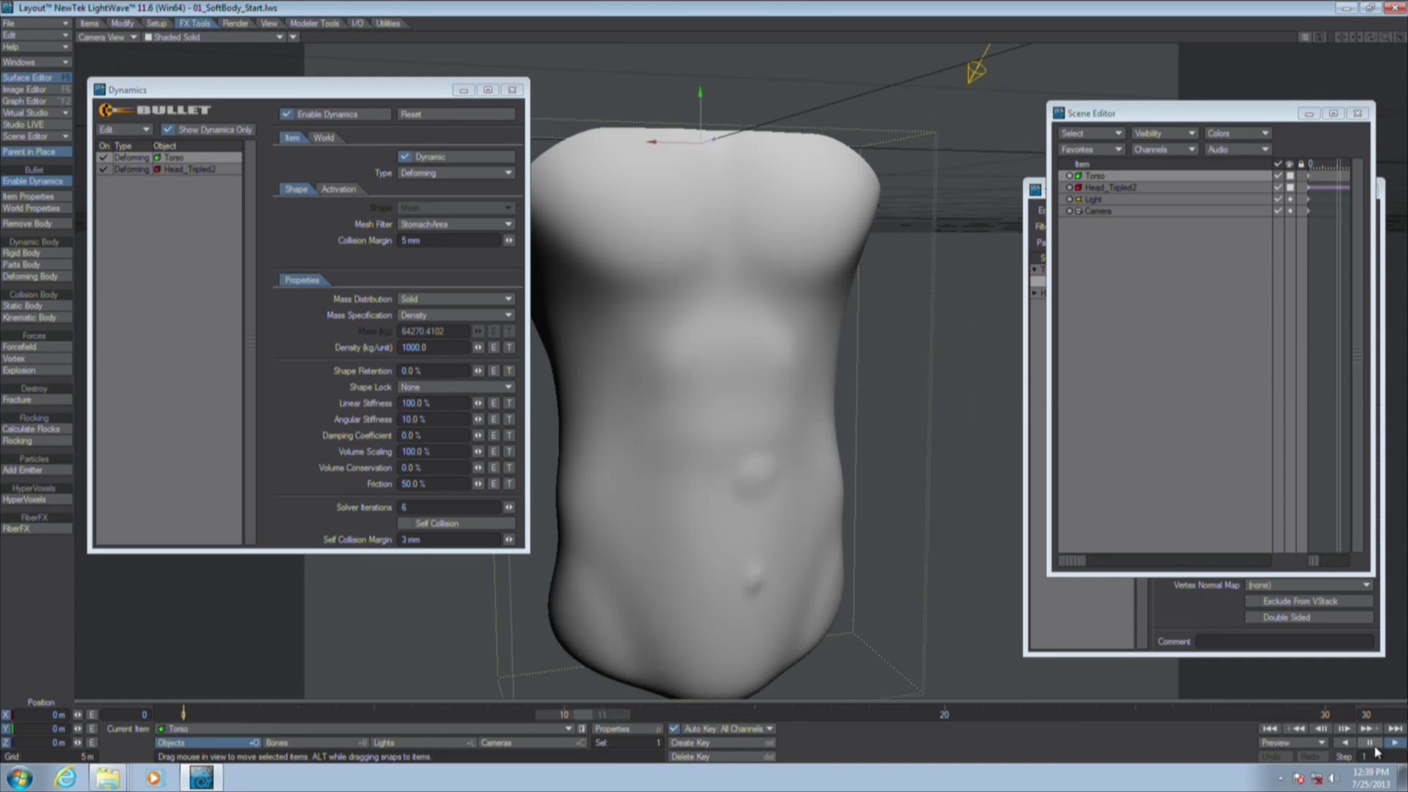
click(1370, 743)
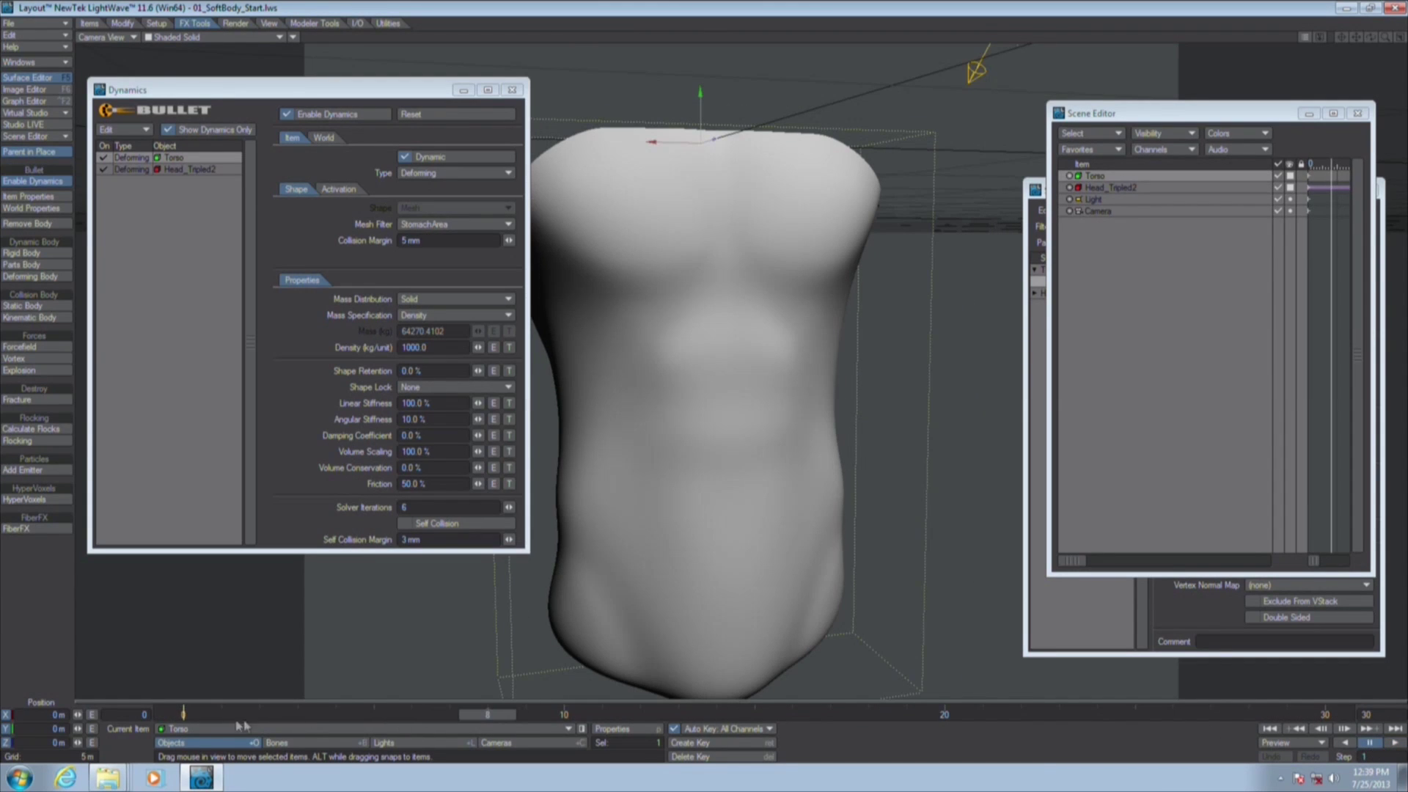
click(184, 714)
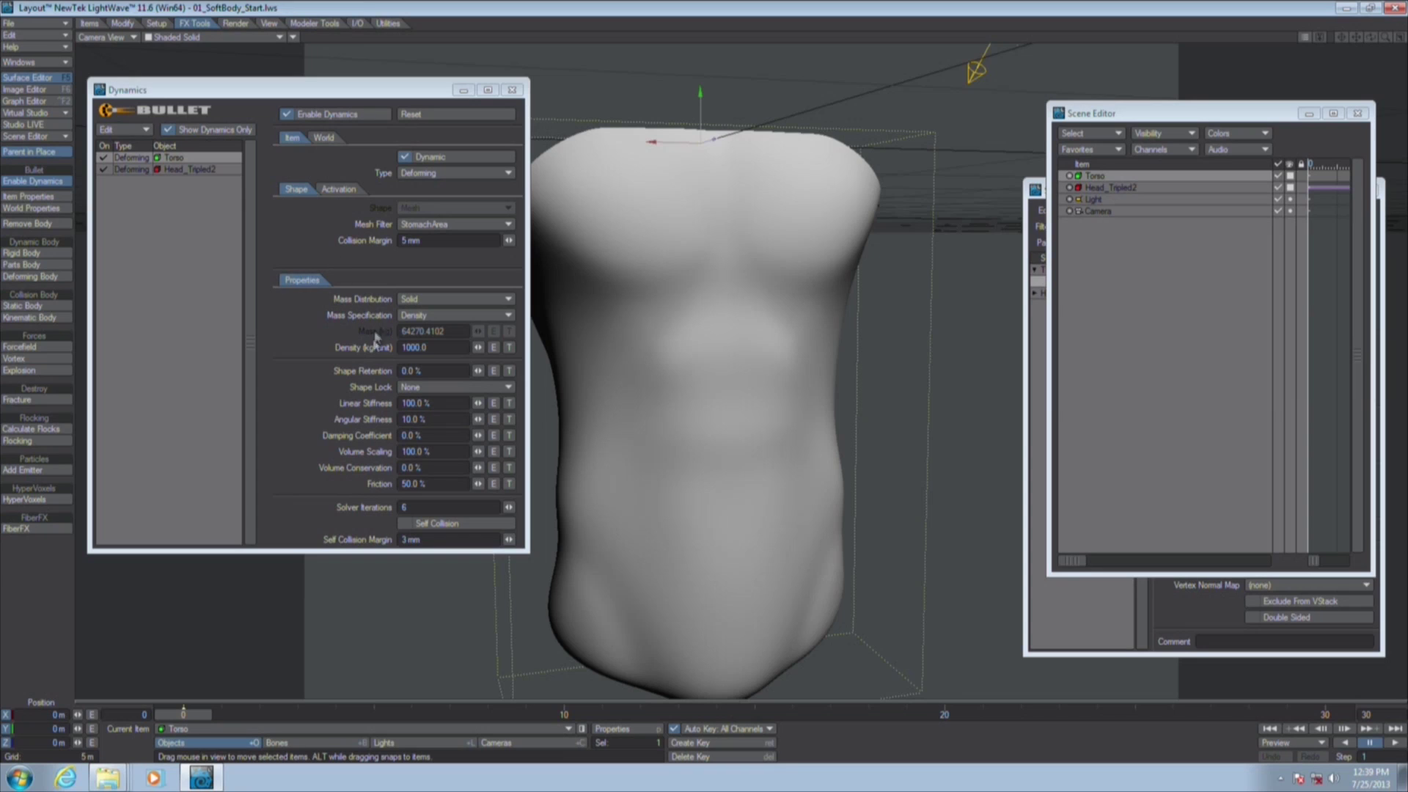
Set the Torso's Shape Retention to 100%
click(440, 370)
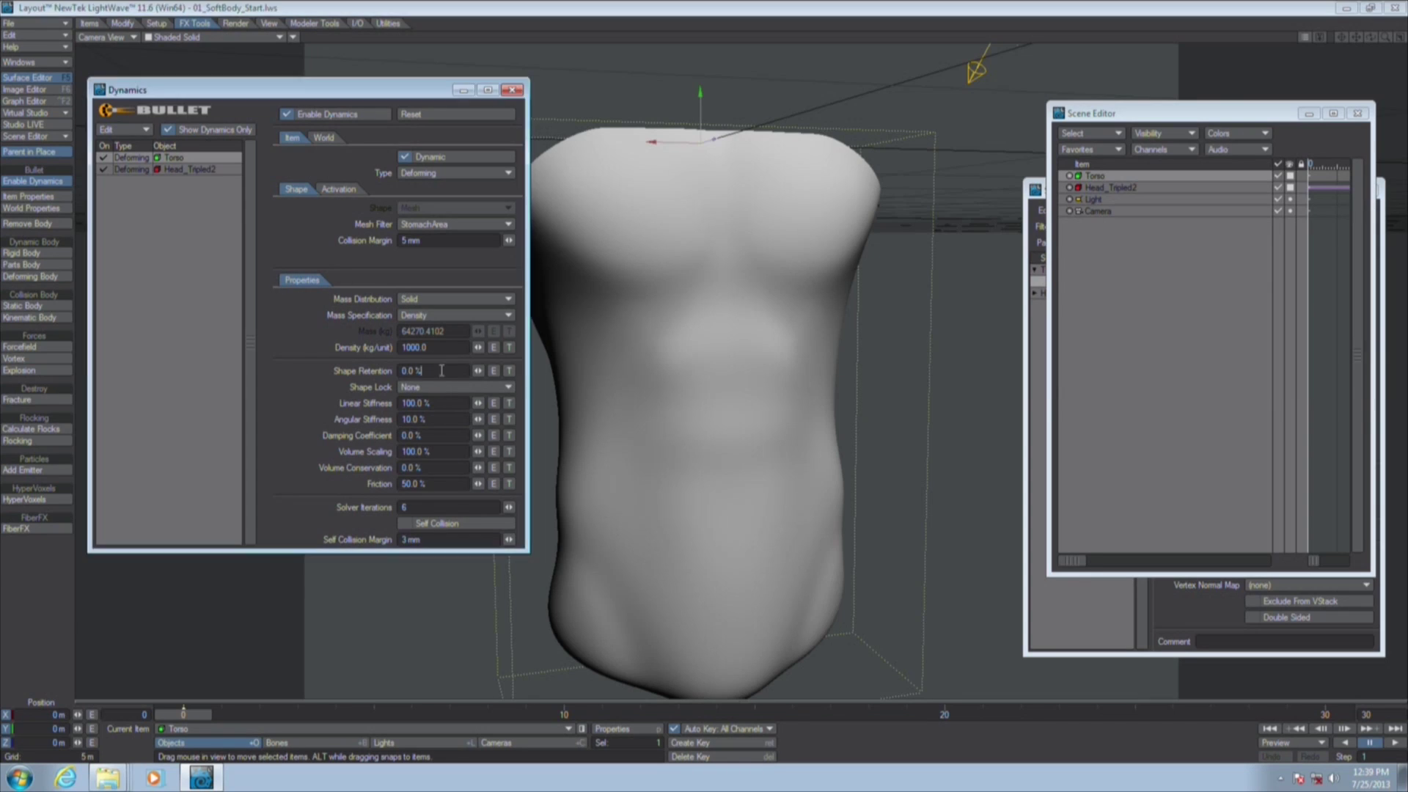
text(100)
key(Tab)
Texture Shape Retention with a Gradient layer whose input parameter is Weight Map
click(509, 370)
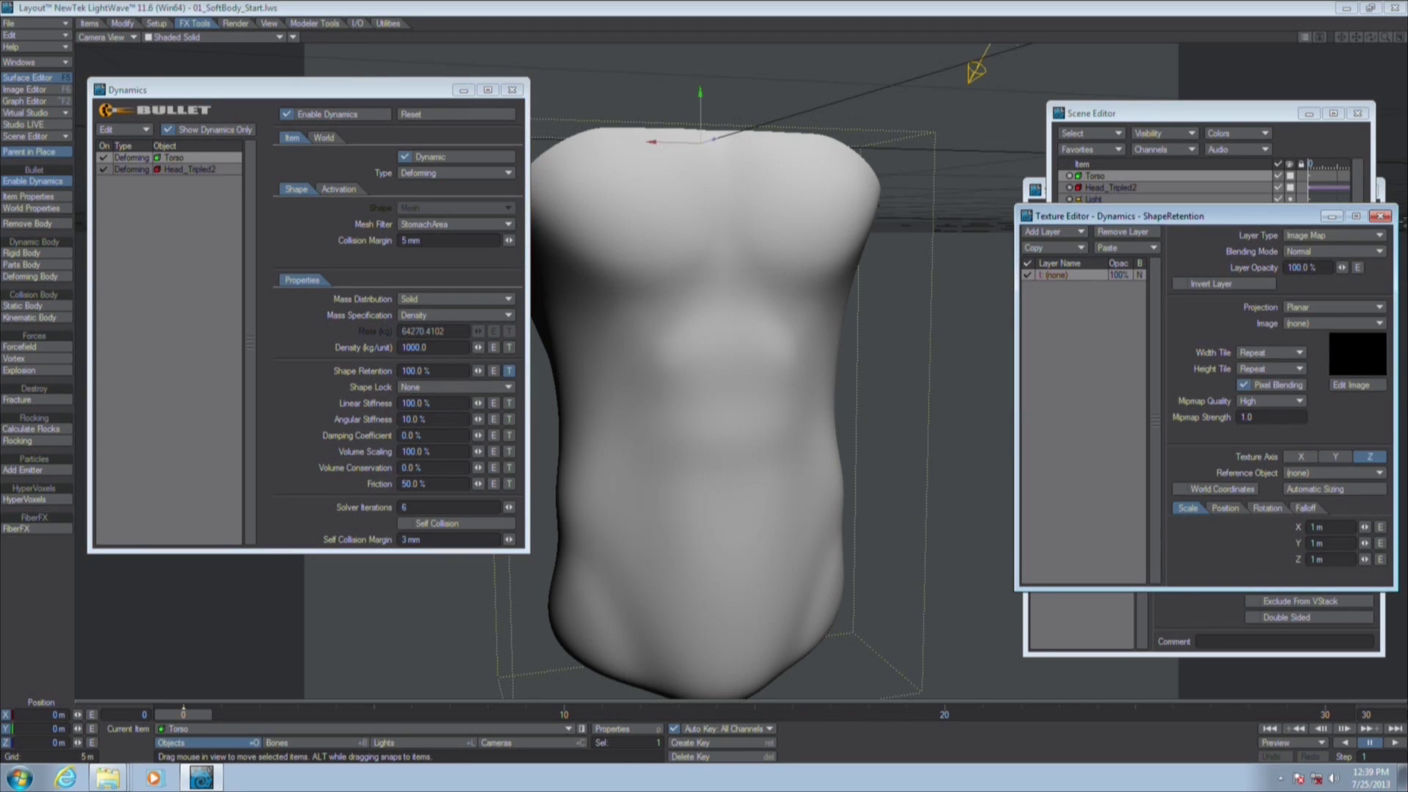
click(1300, 236)
click(1378, 249)
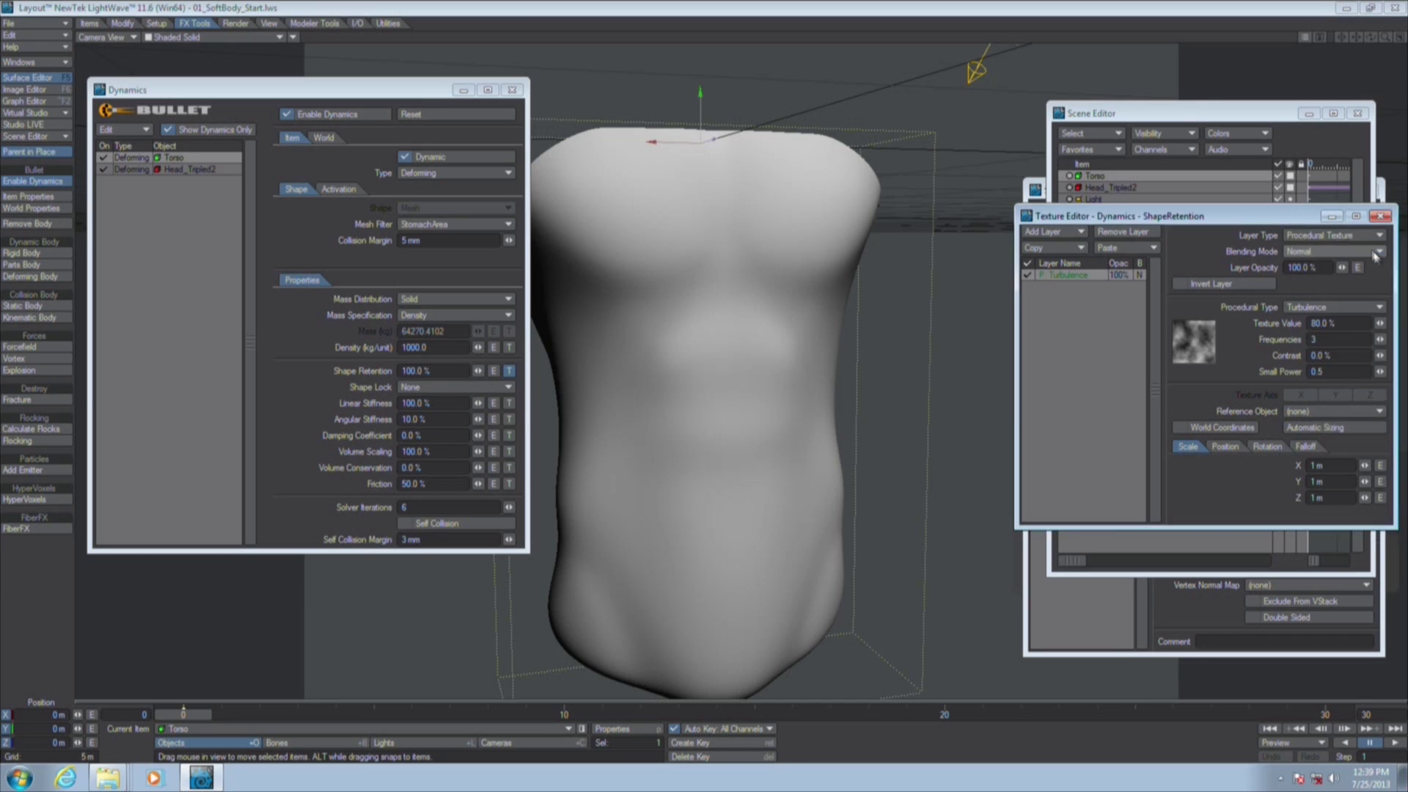
click(1313, 236)
click(1313, 247)
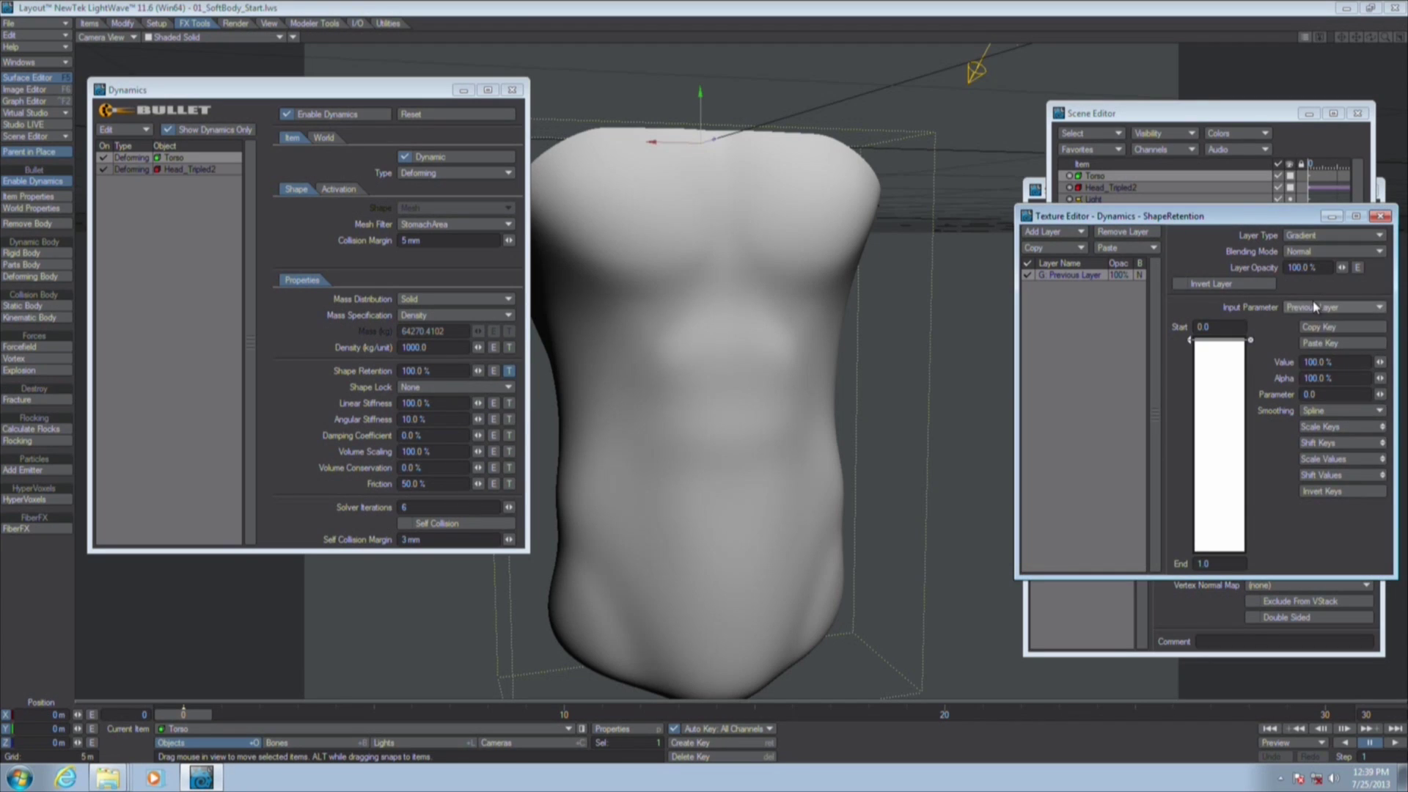
click(1320, 308)
click(1313, 365)
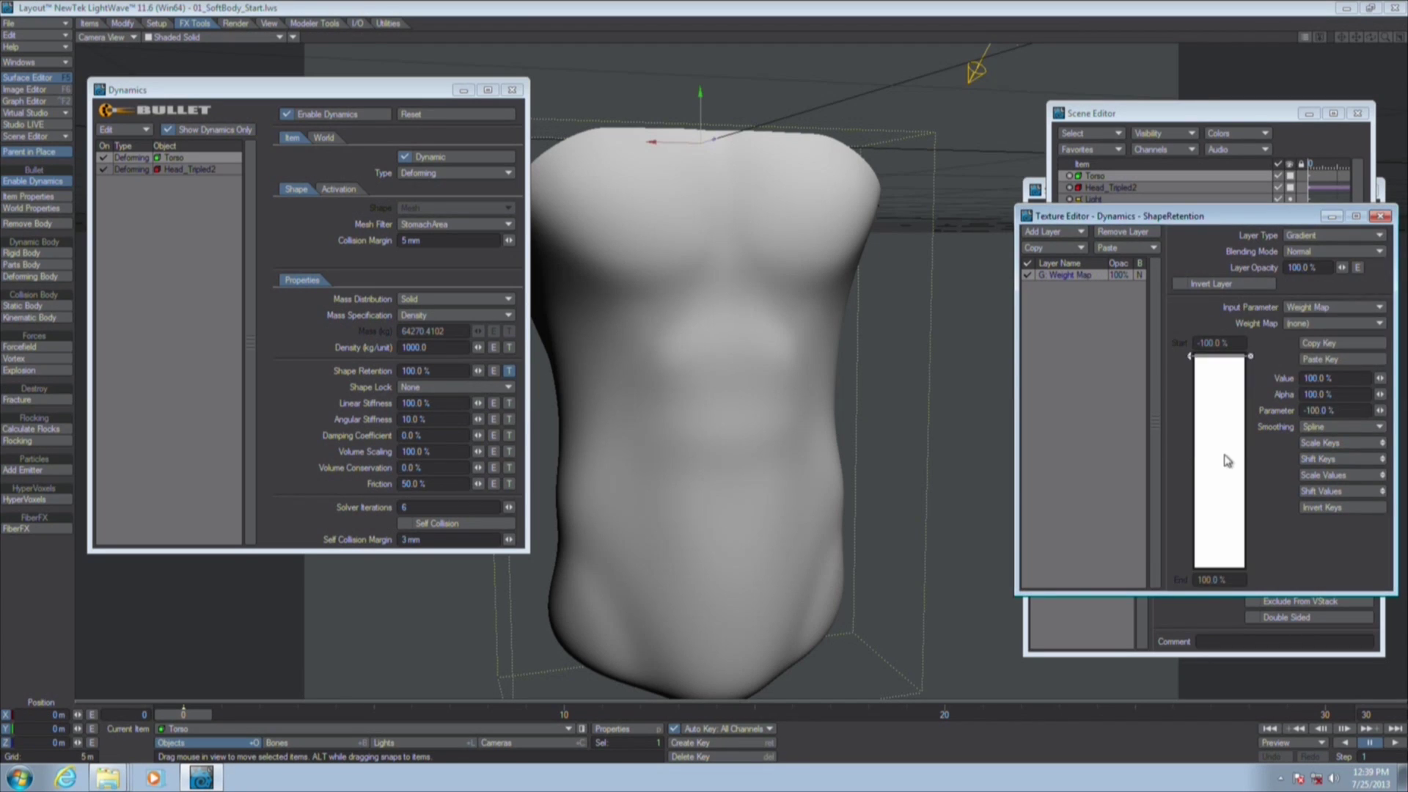
Add a gradient key at position 0, use the StomachArea weight map, and set Linear smoothing
click(1222, 455)
click(1340, 411)
text(0)
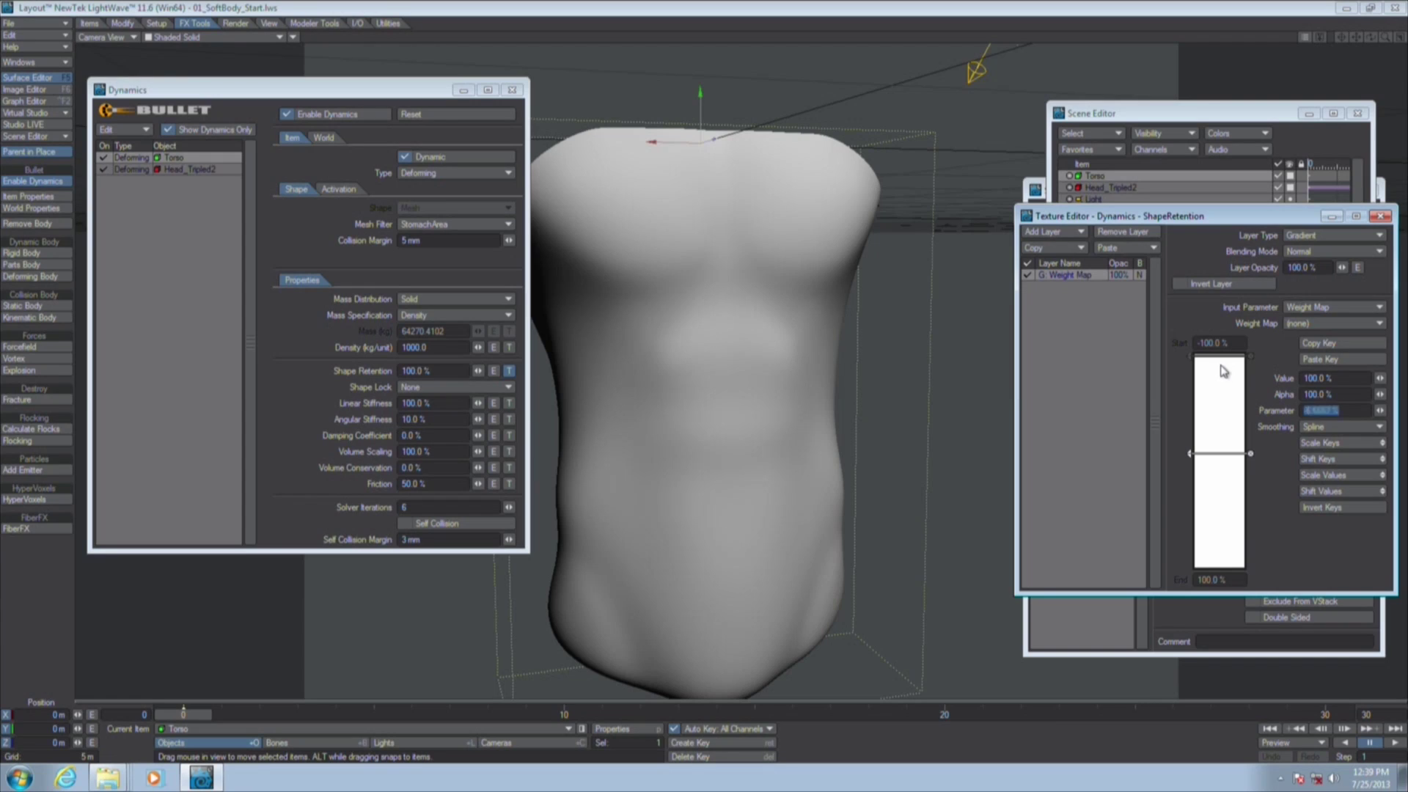
key(Return)
click(1324, 324)
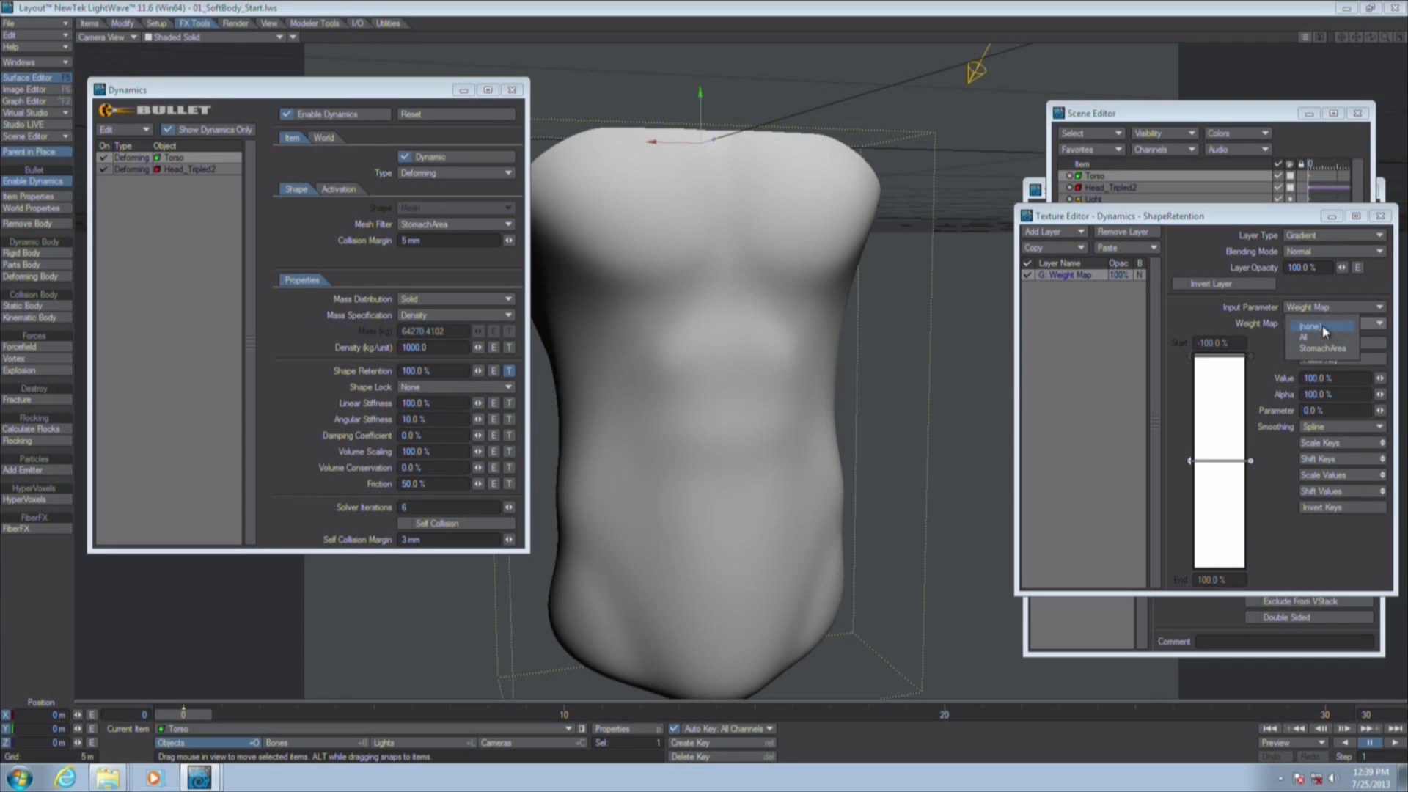
click(1328, 358)
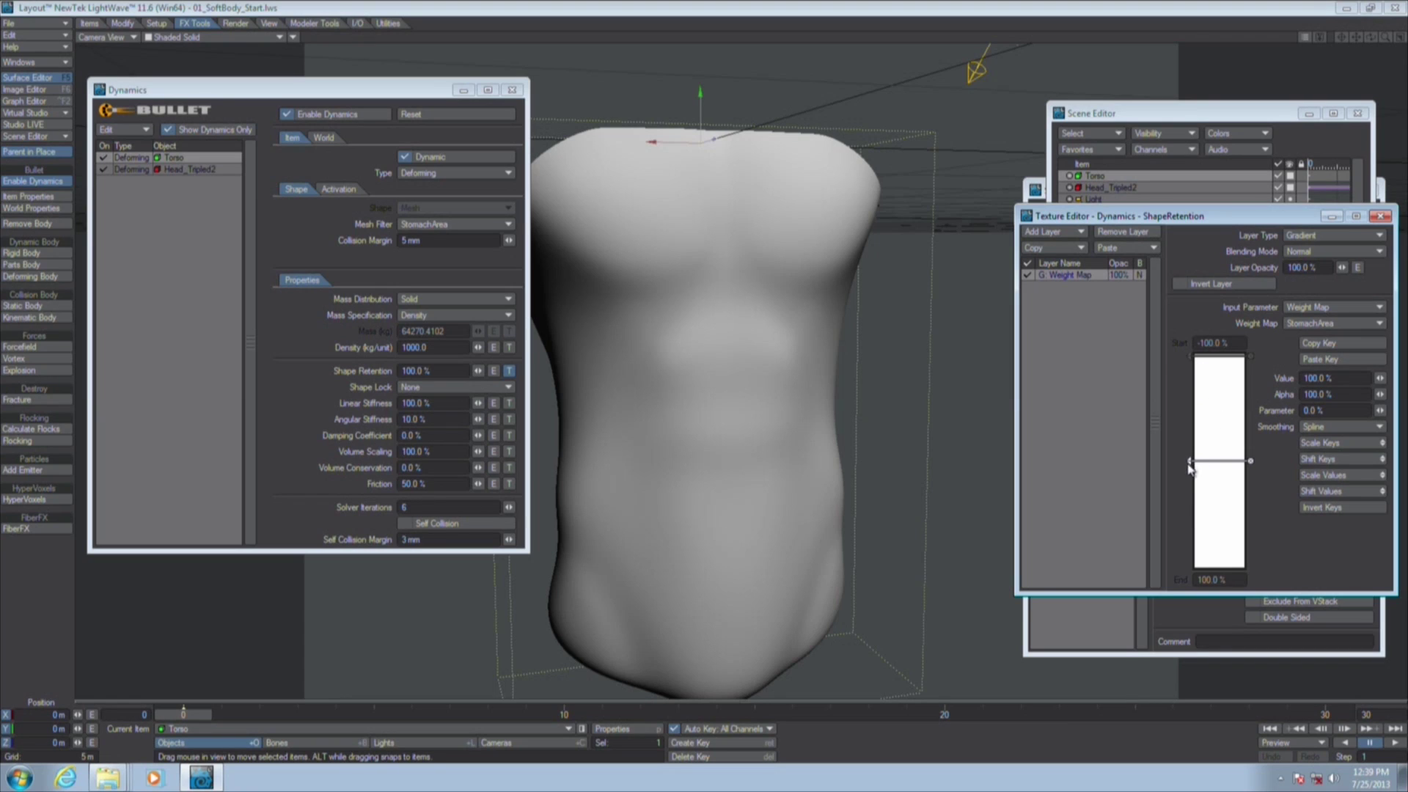
click(1343, 427)
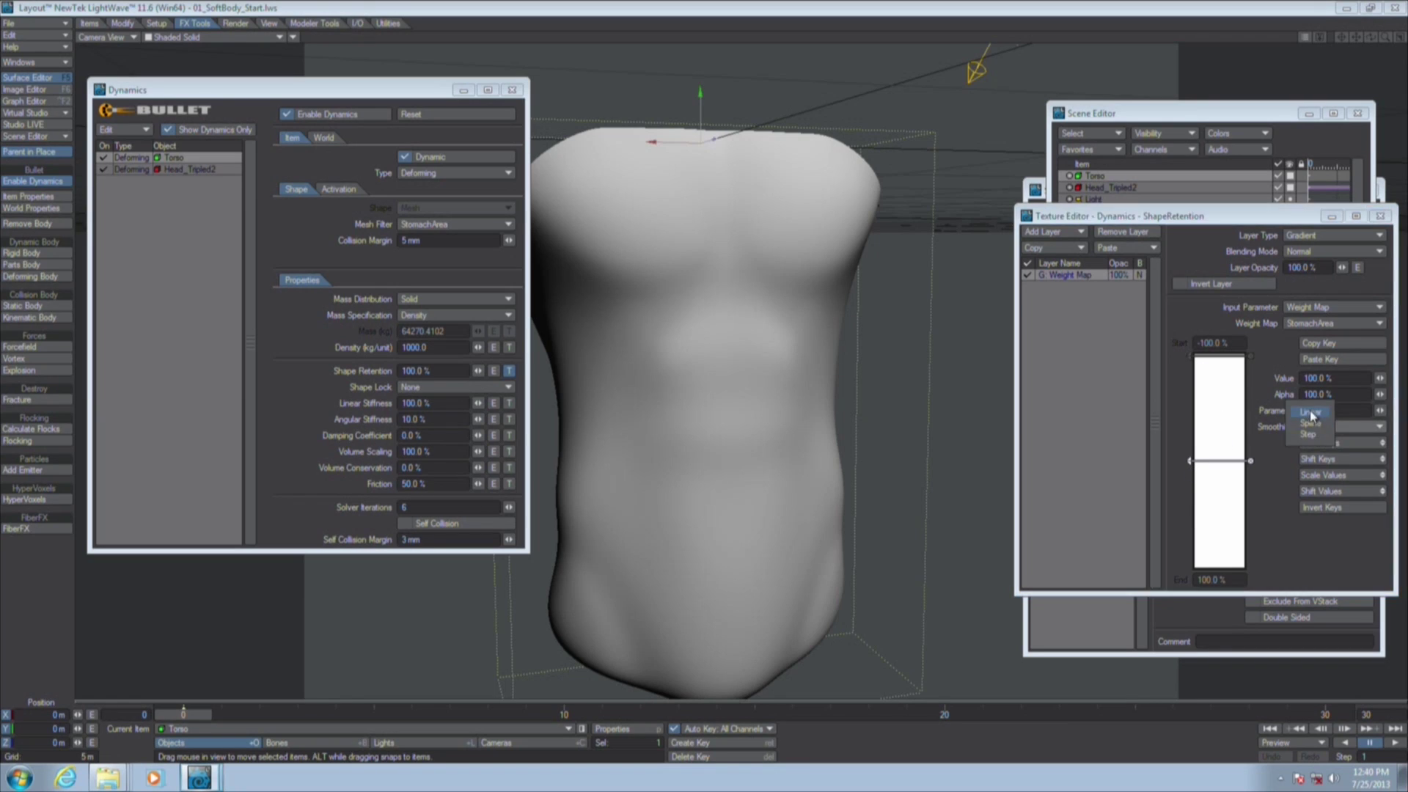
click(1310, 409)
Add a key at the gradient's bottom end and set its value to 10%
click(1194, 358)
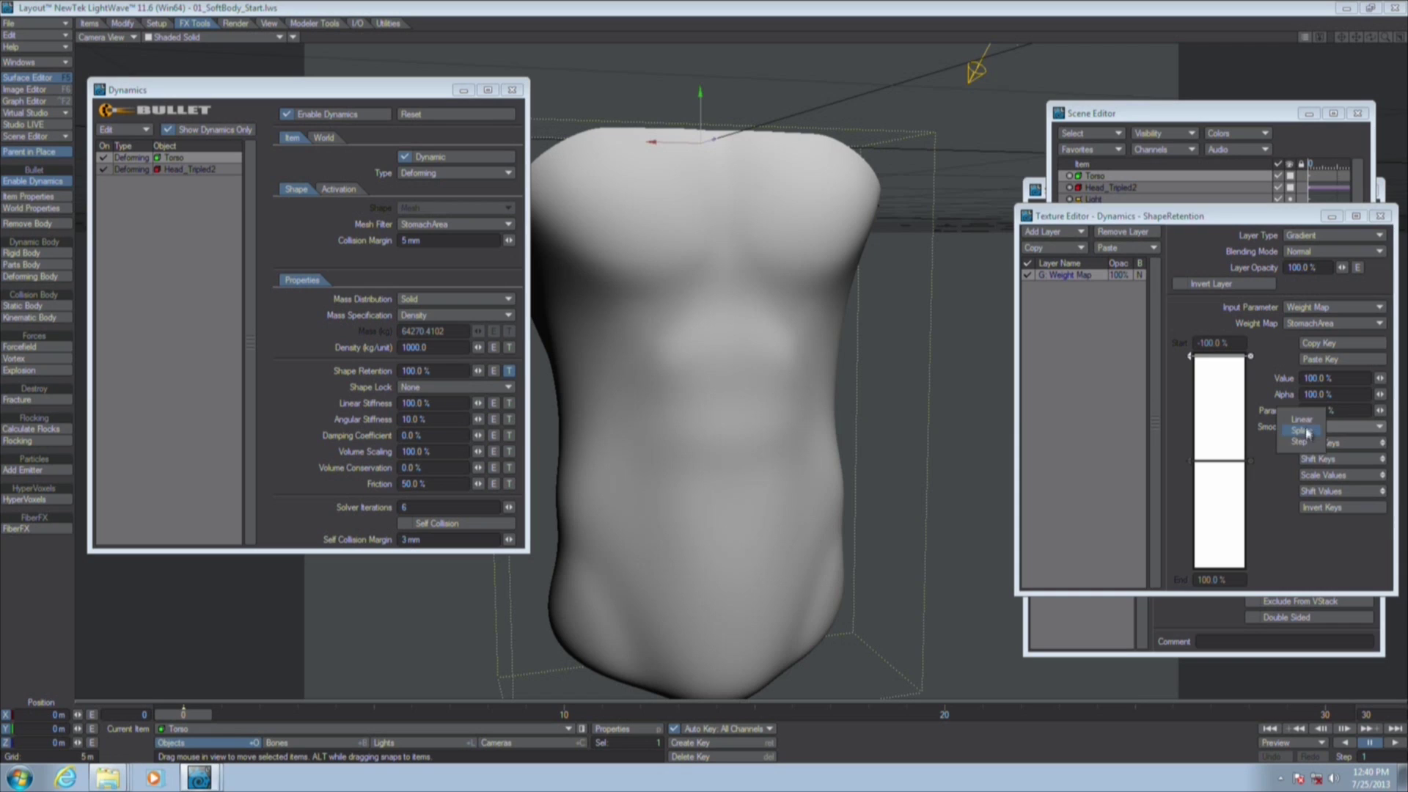
click(1217, 566)
drag(1218, 570, 1219, 576)
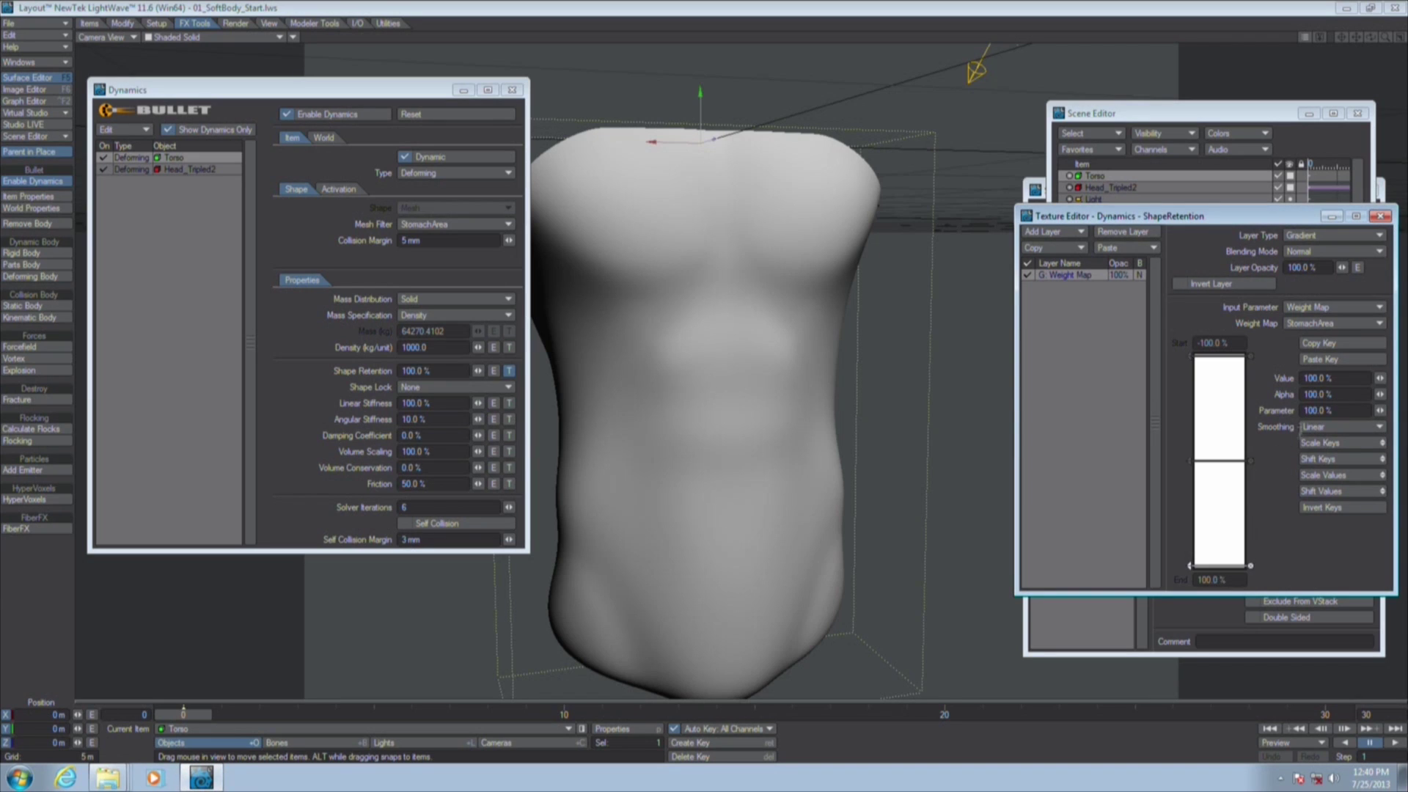
click(1347, 379)
text(0)
key(Tab)
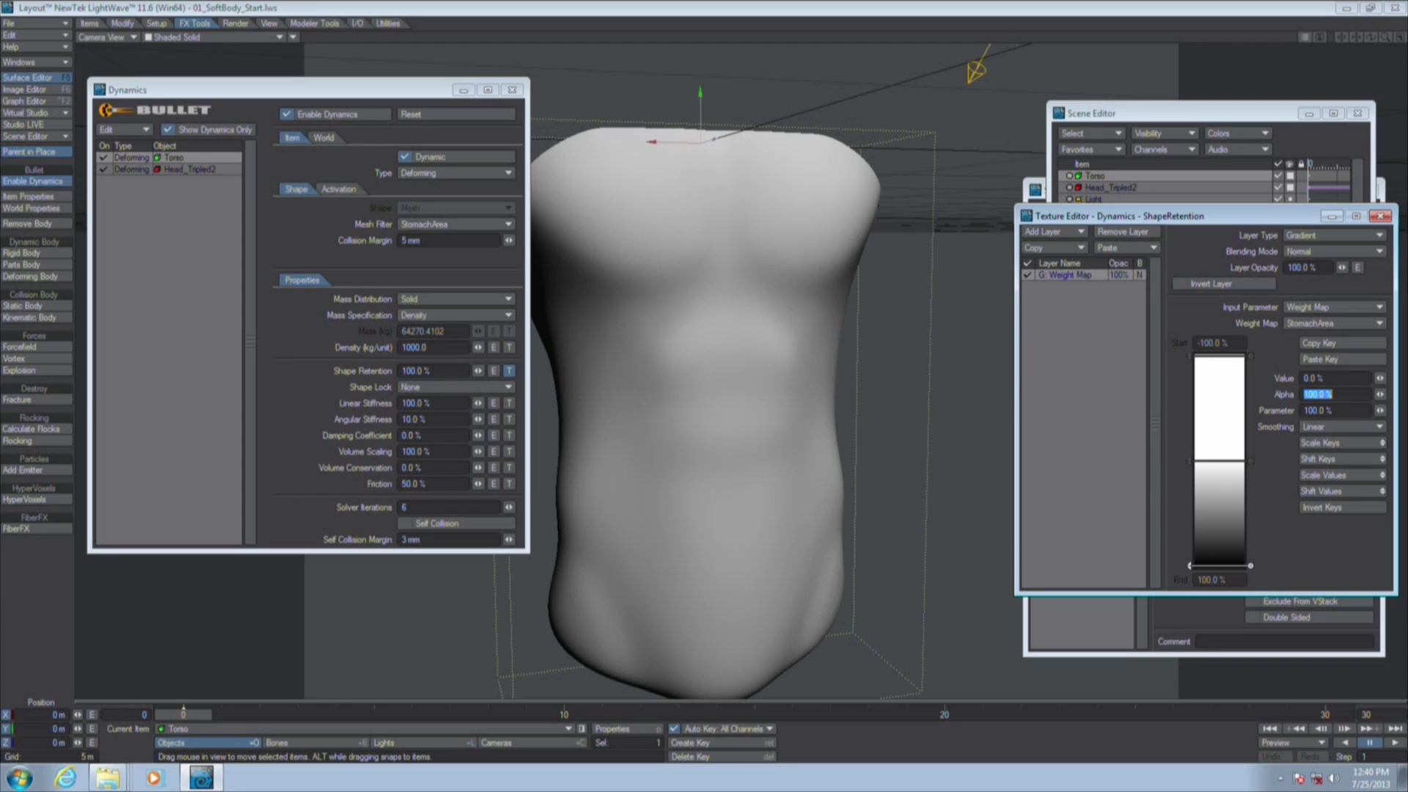
click(1308, 380)
text(10)
key(Tab)
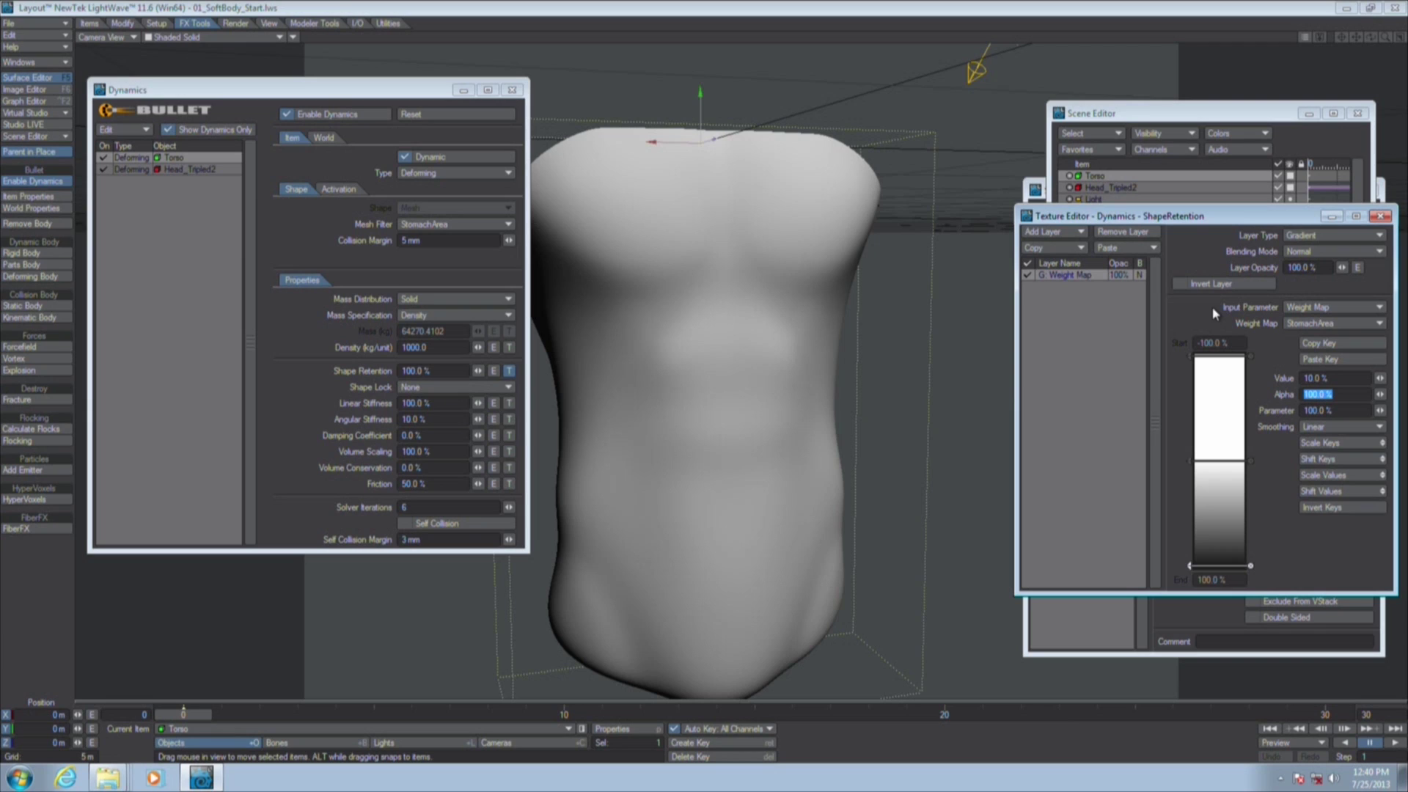
click(430, 389)
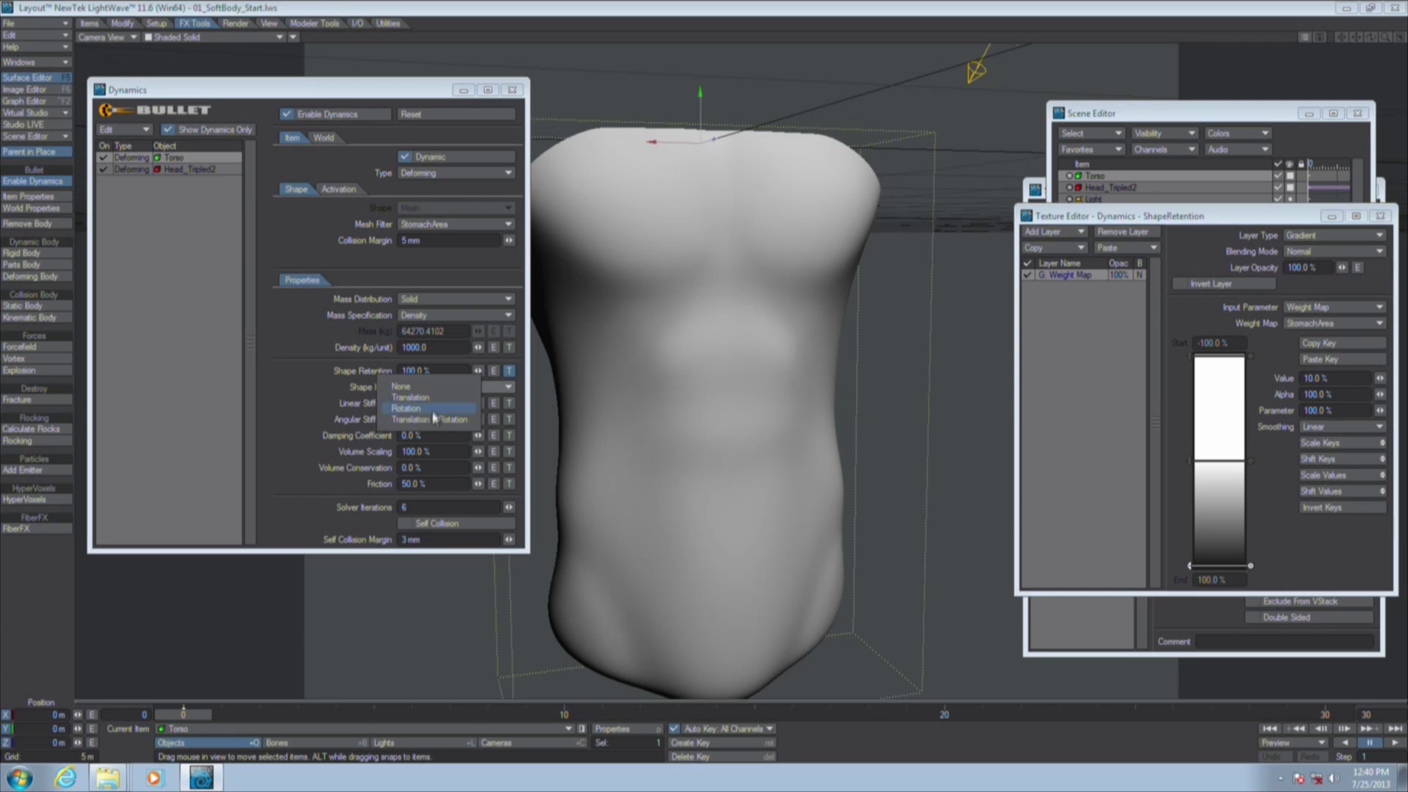
Set Shape Lock to Translation & Rotation, close the Texture Editor, and play the Bullet simulation
click(435, 420)
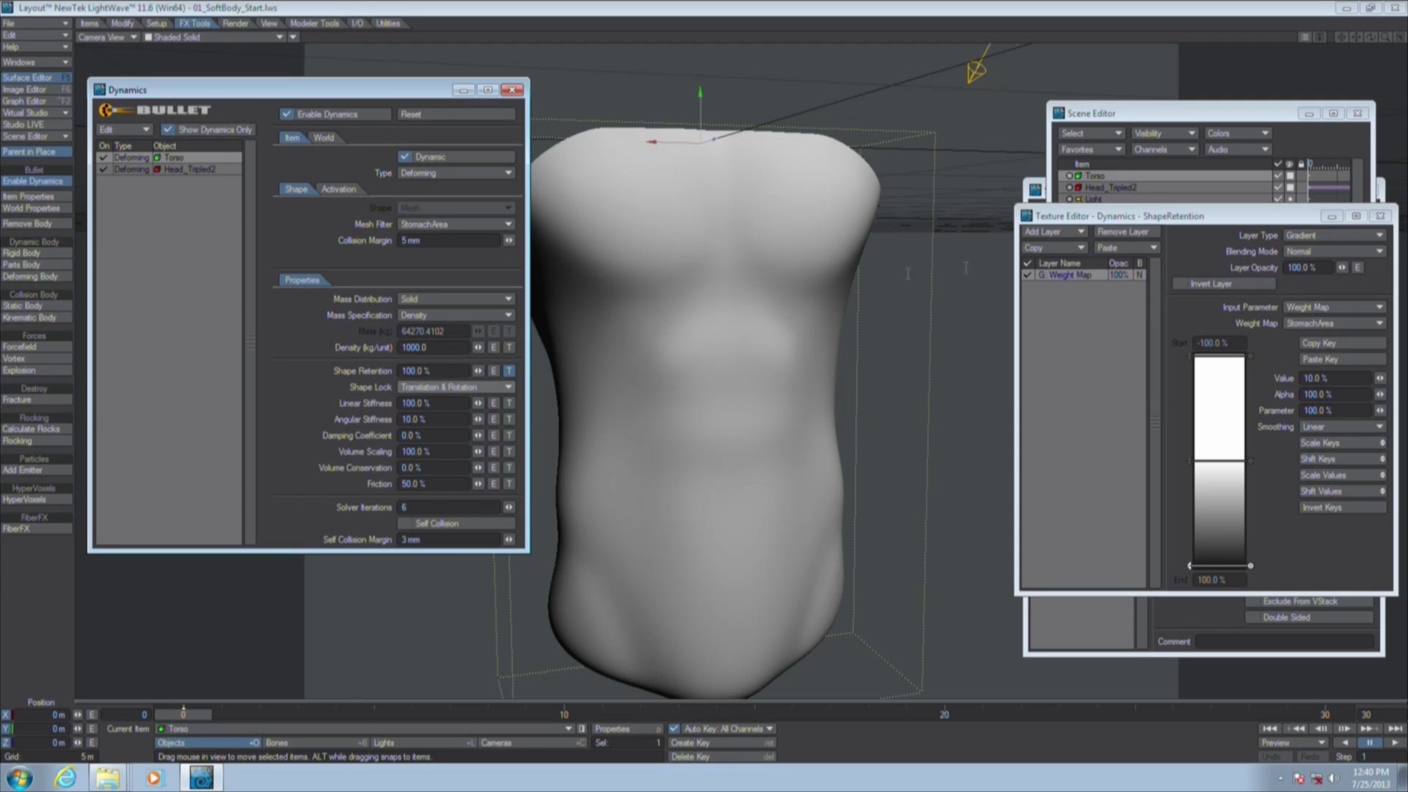
click(1381, 216)
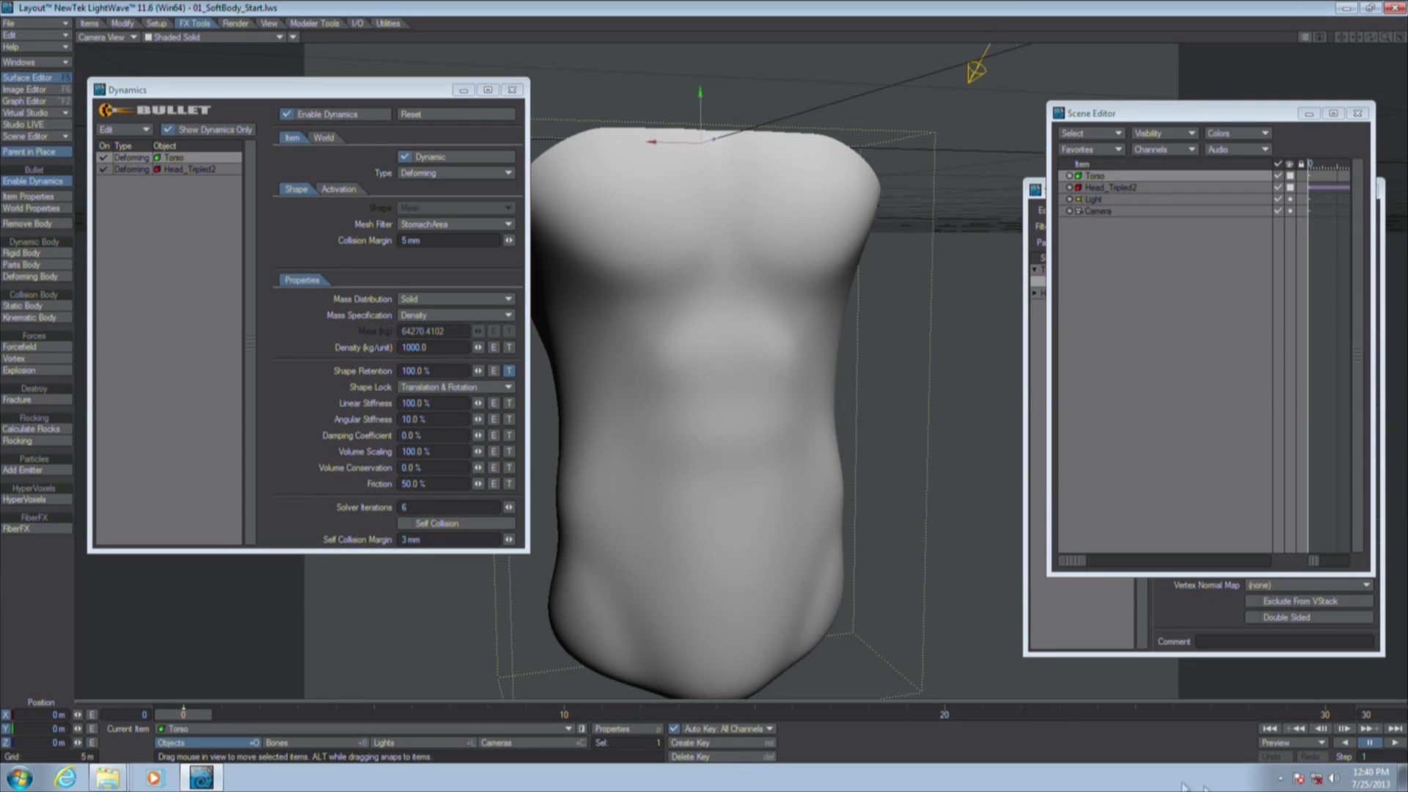
click(1397, 743)
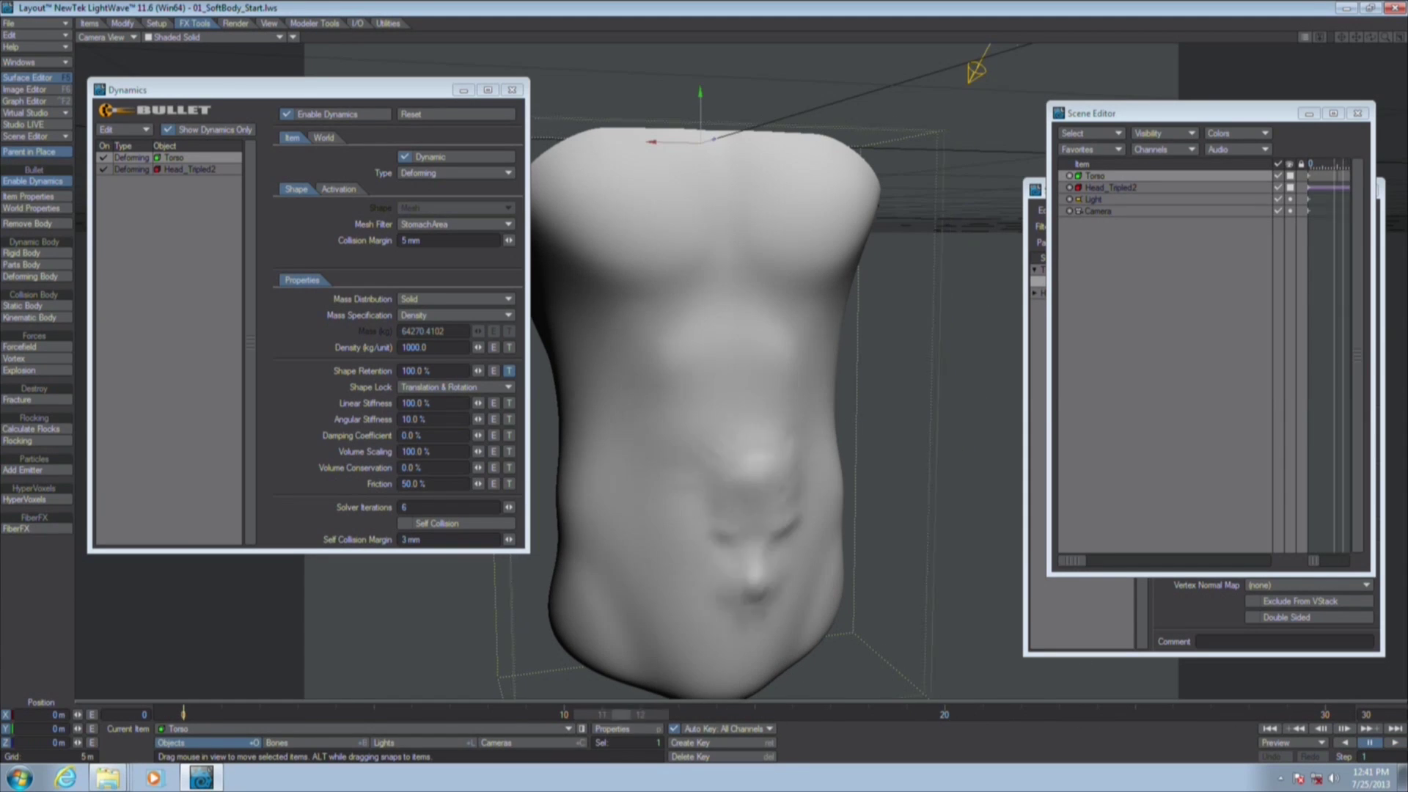
Paste the copied StomachArea gradient into Linear Stiffness's texture, replacing its selected layer
click(509, 371)
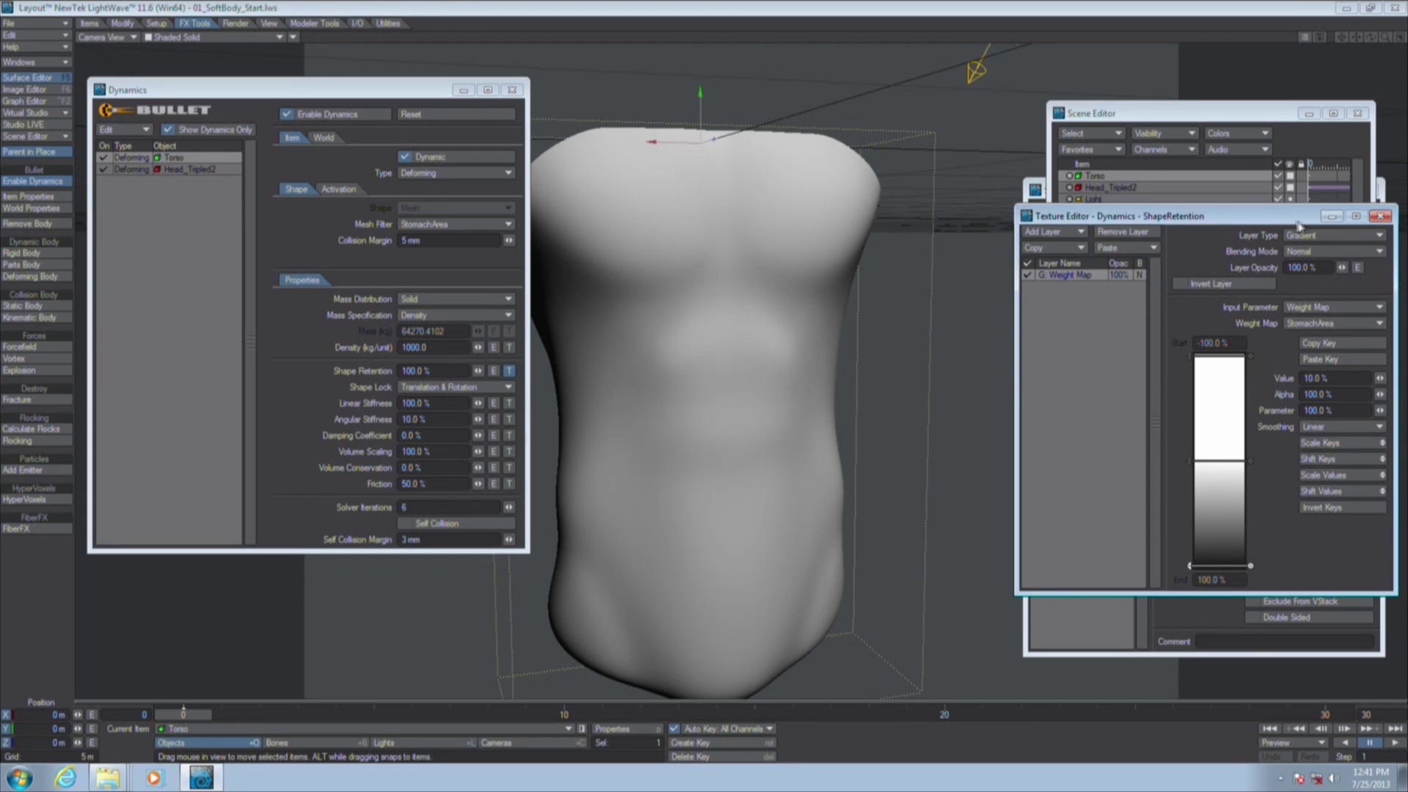
click(1382, 217)
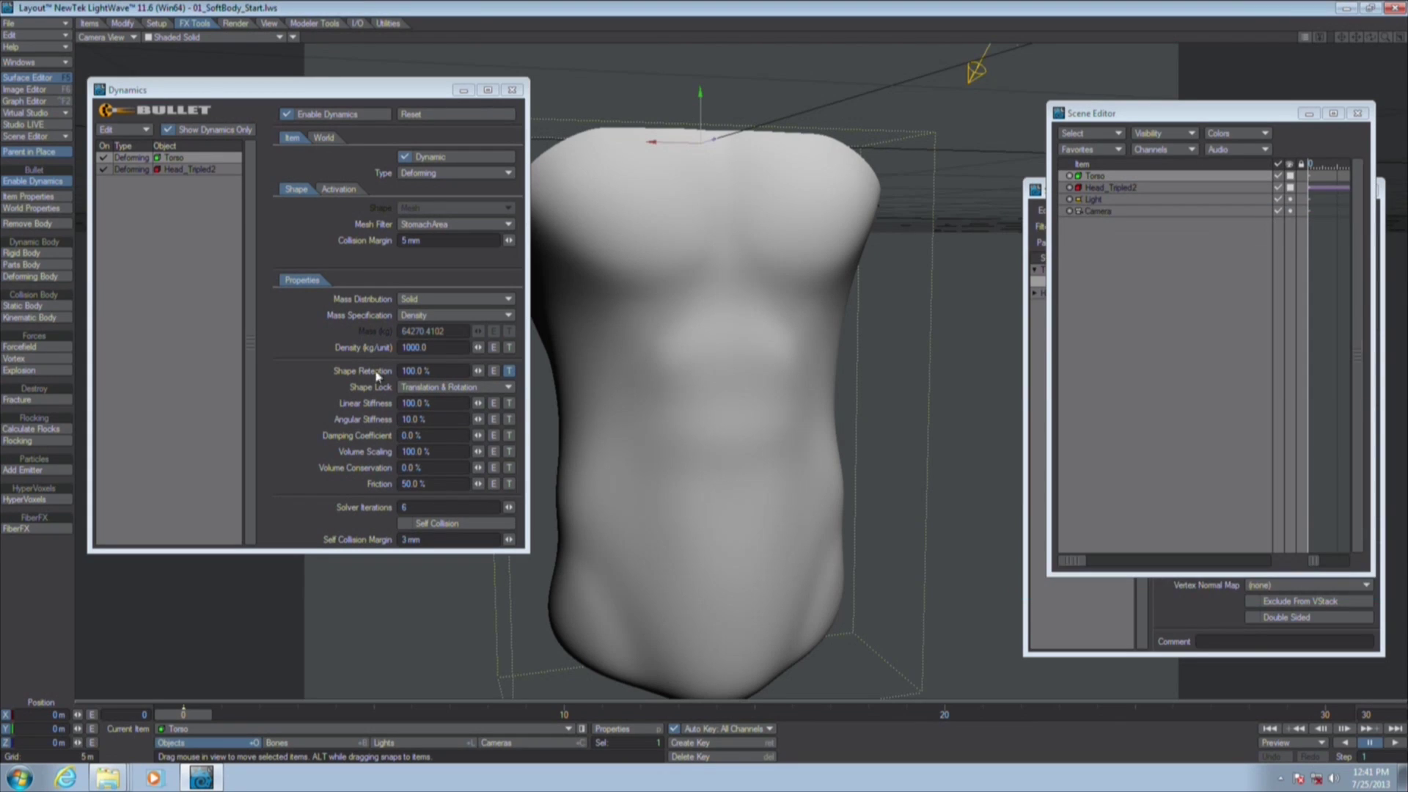
click(510, 403)
click(1125, 248)
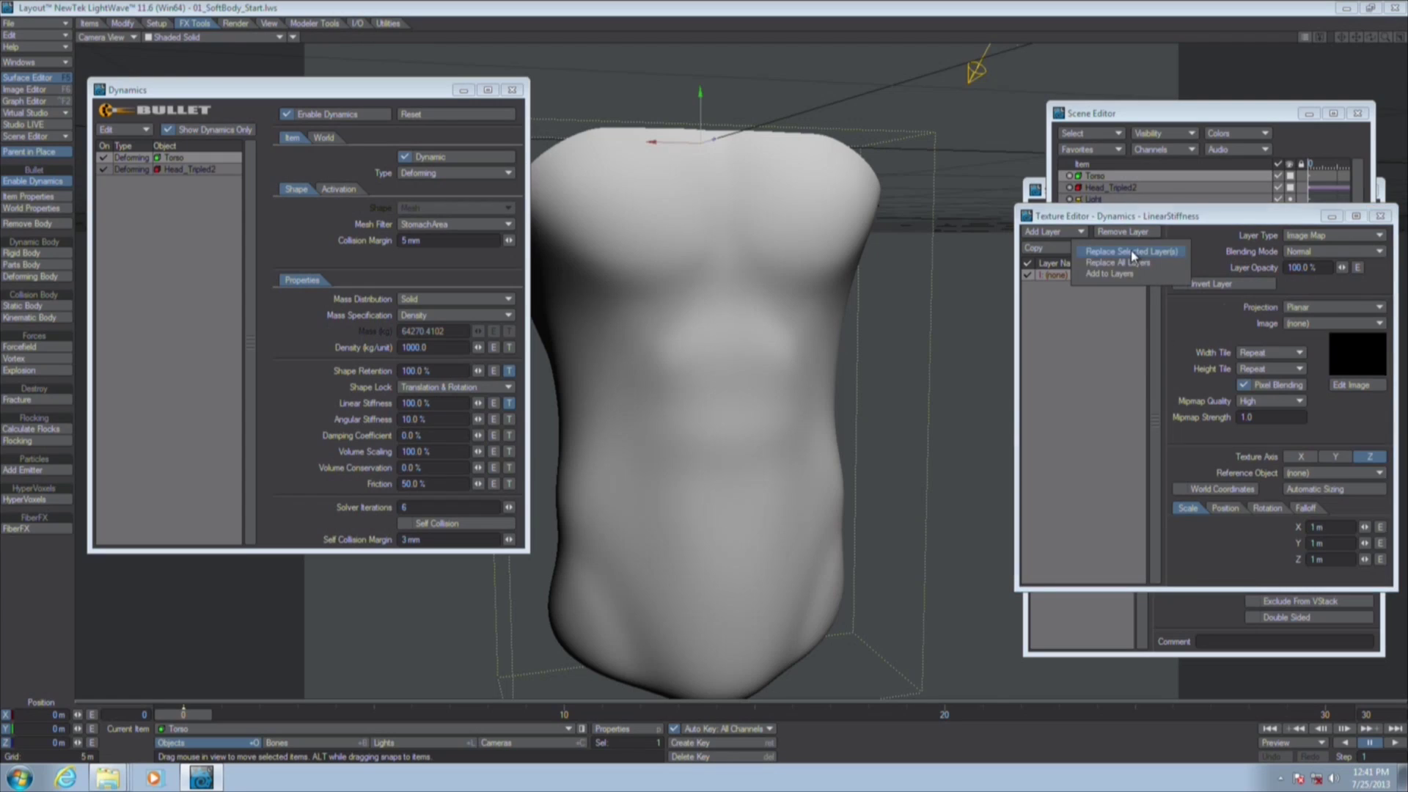
click(1115, 261)
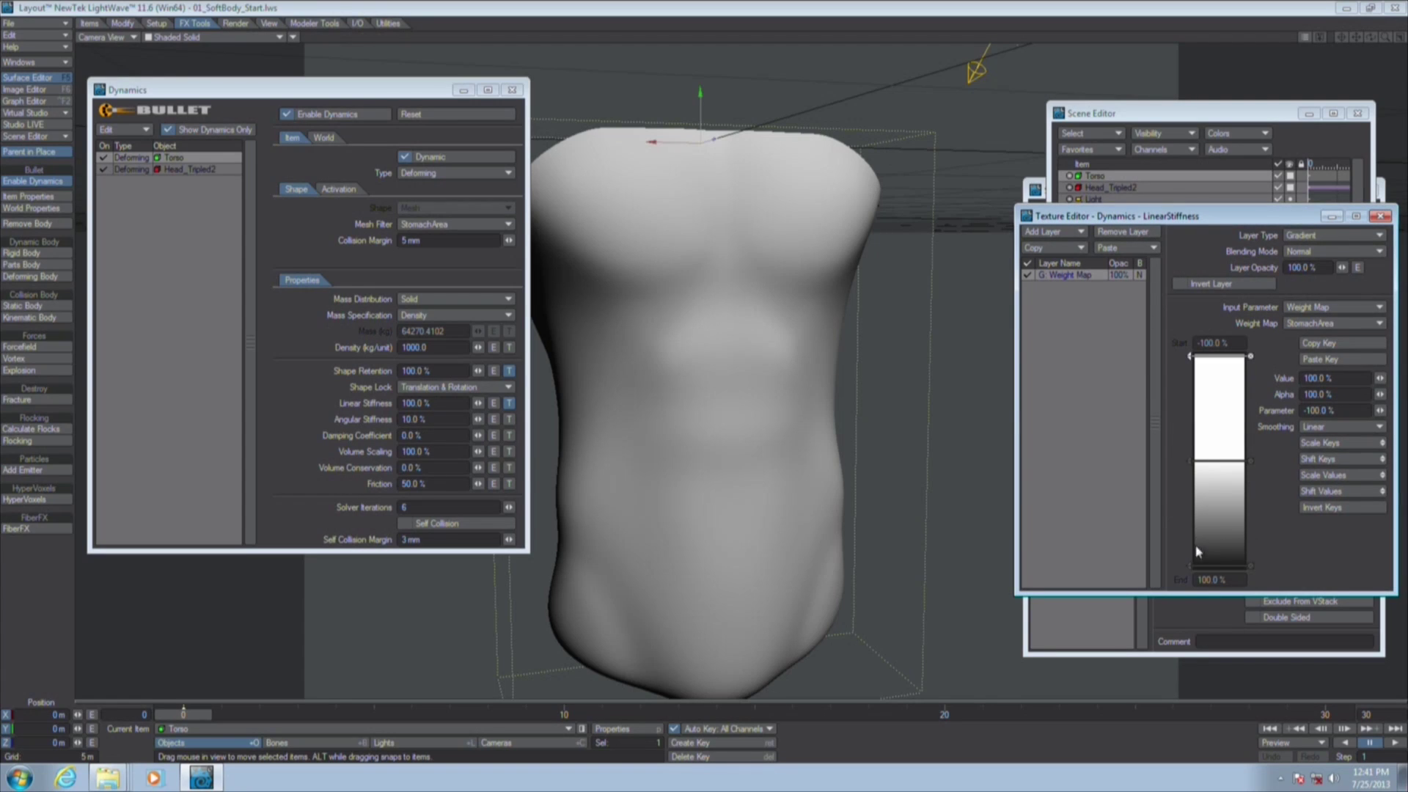
Set the Linear Stiffness gradient's bottom key value to 0% and close the Texture Editor
click(1190, 462)
click(1189, 566)
click(1331, 378)
text(0)
key(Return)
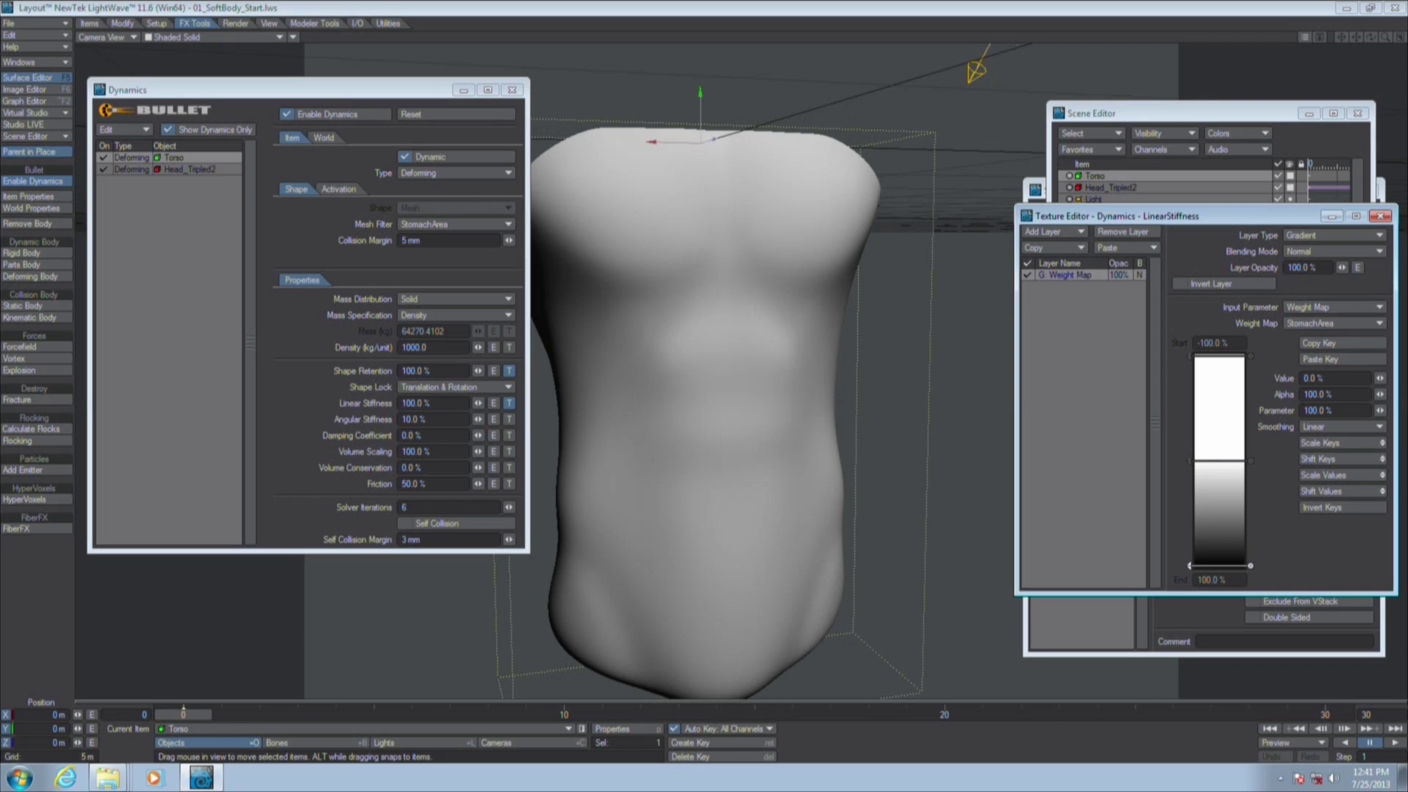
click(1380, 217)
click(510, 403)
click(1380, 217)
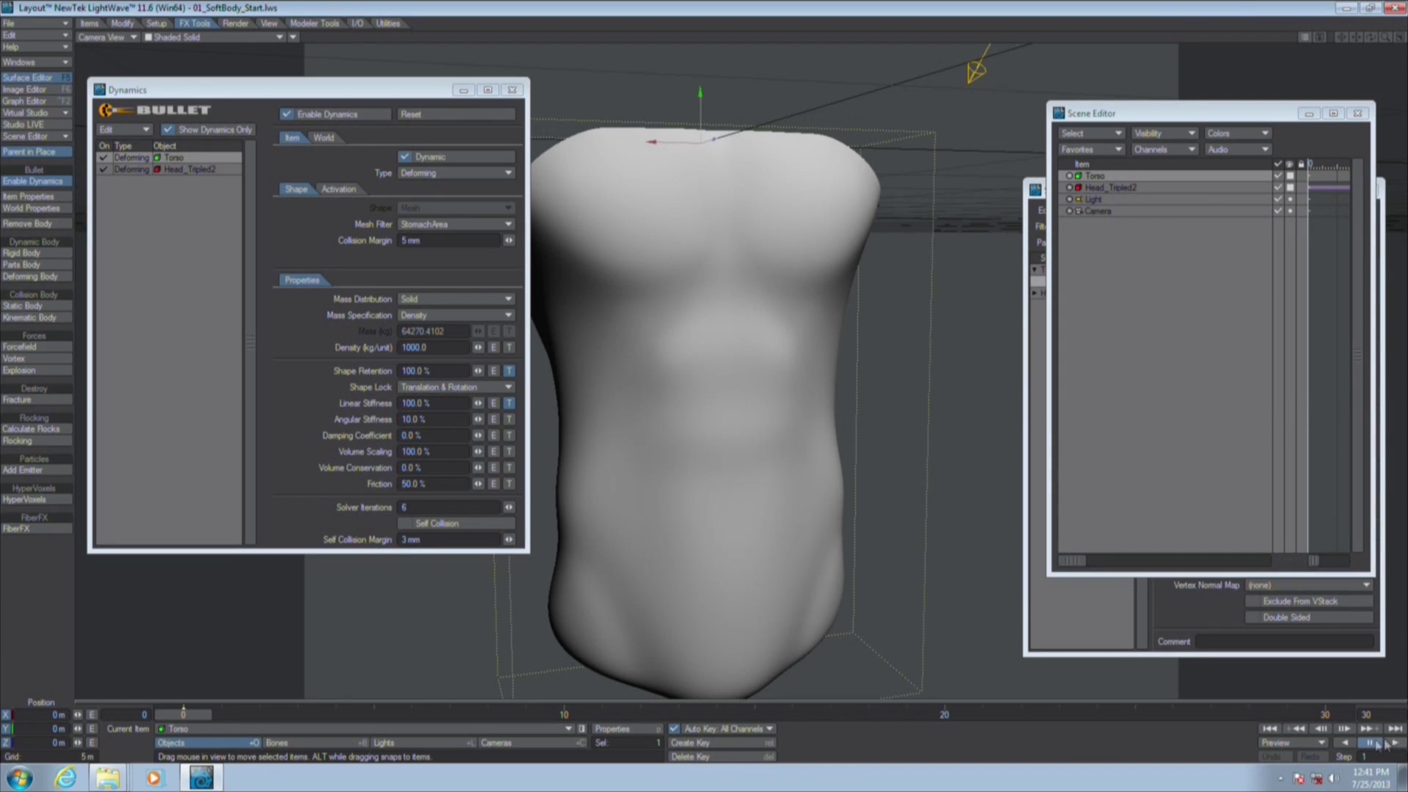
key(3)
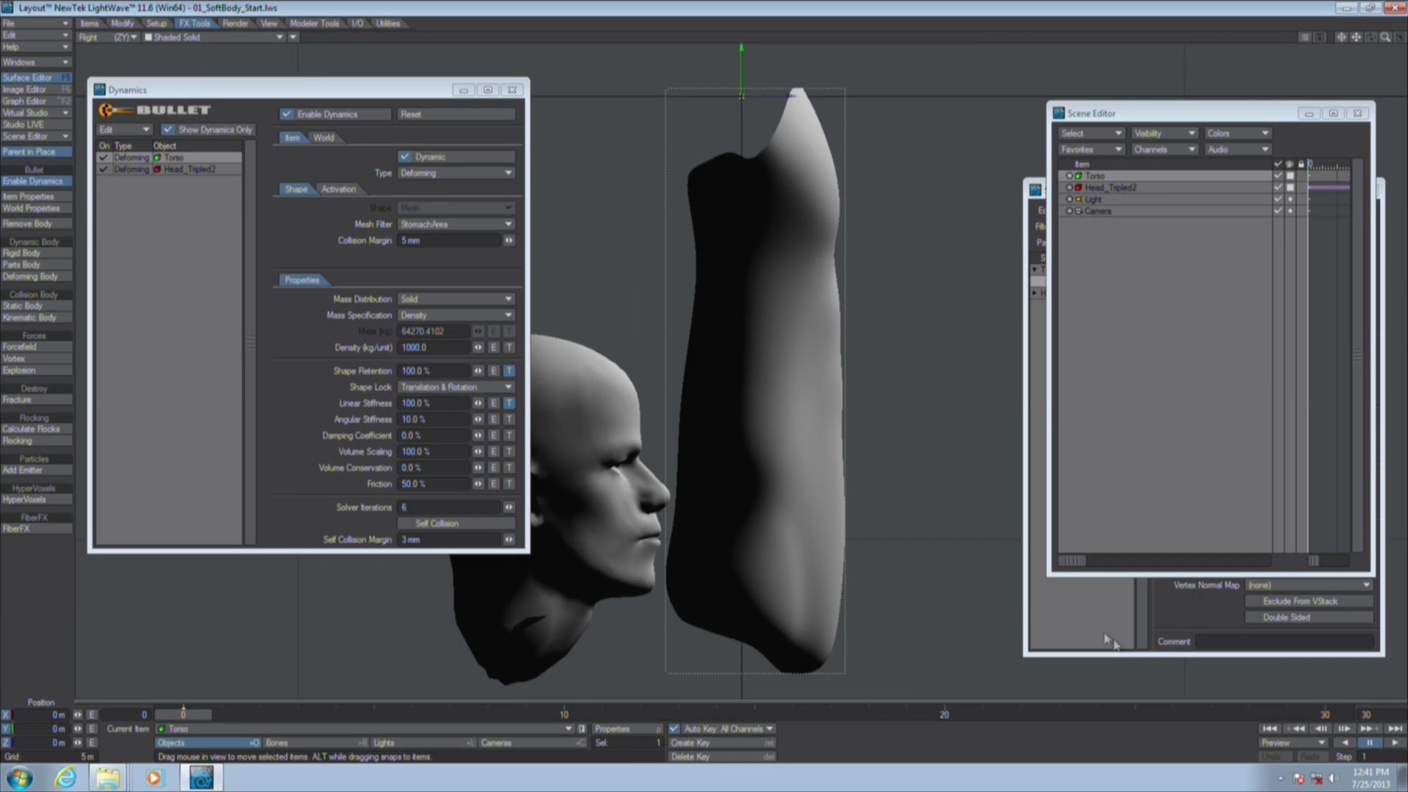
click(1387, 743)
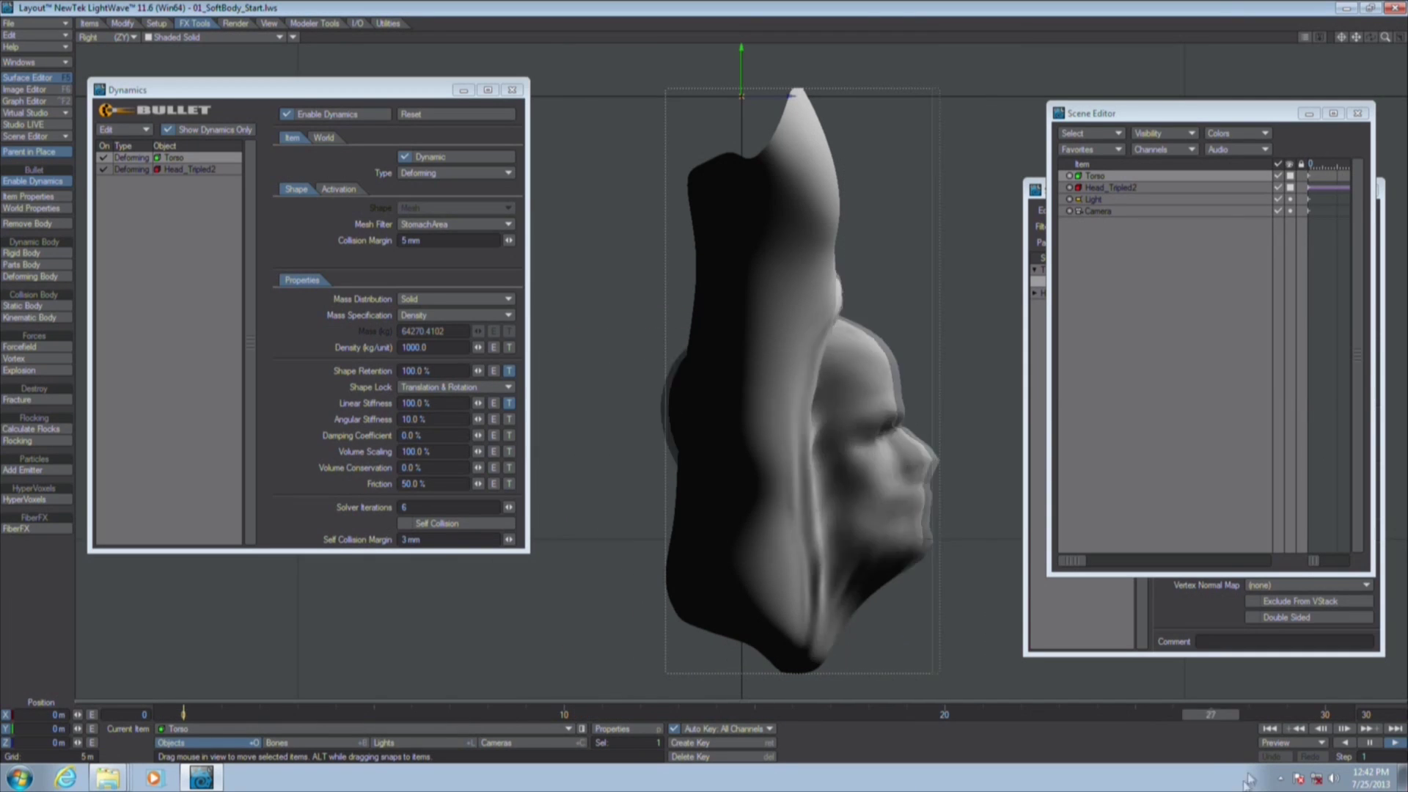
click(1370, 743)
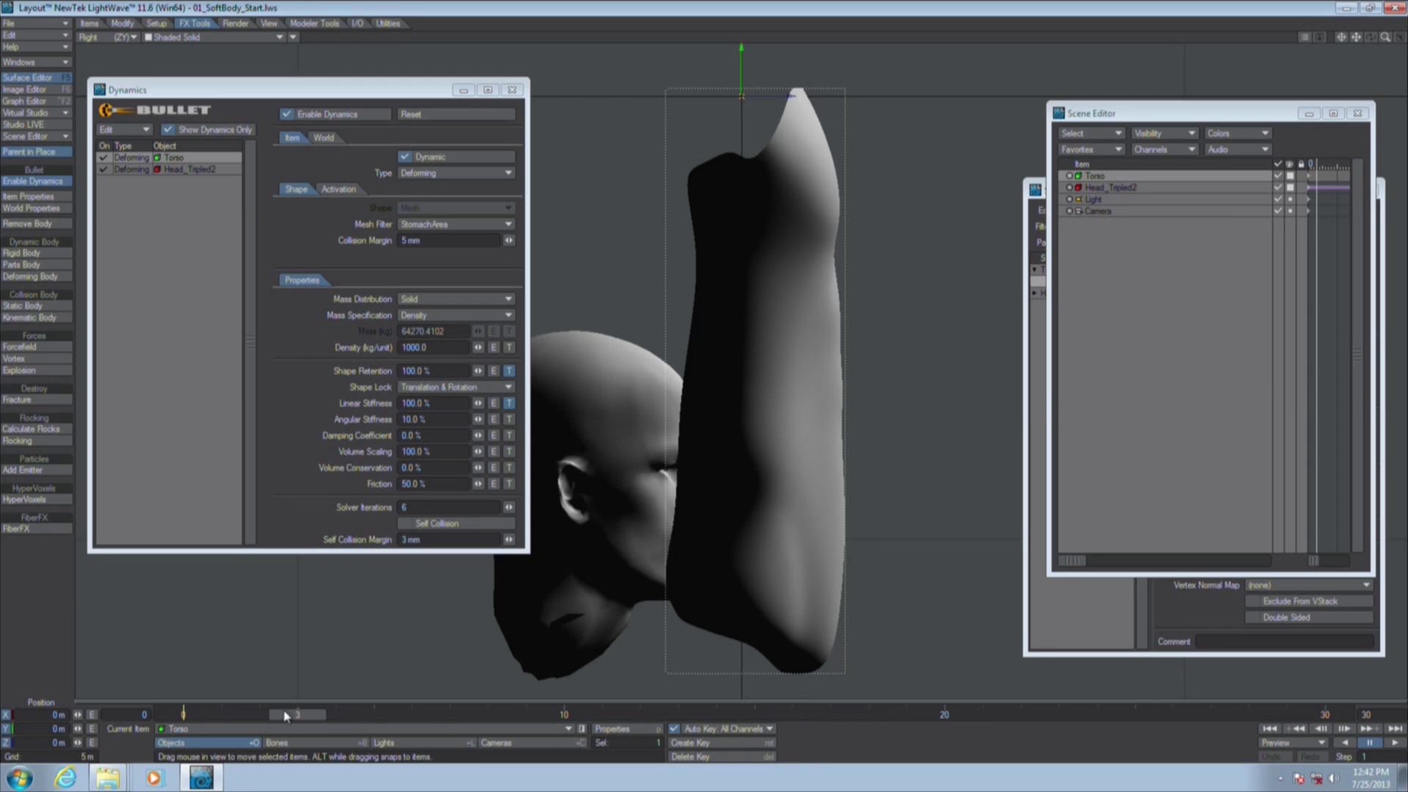
drag(286, 716, 1173, 714)
key(6)
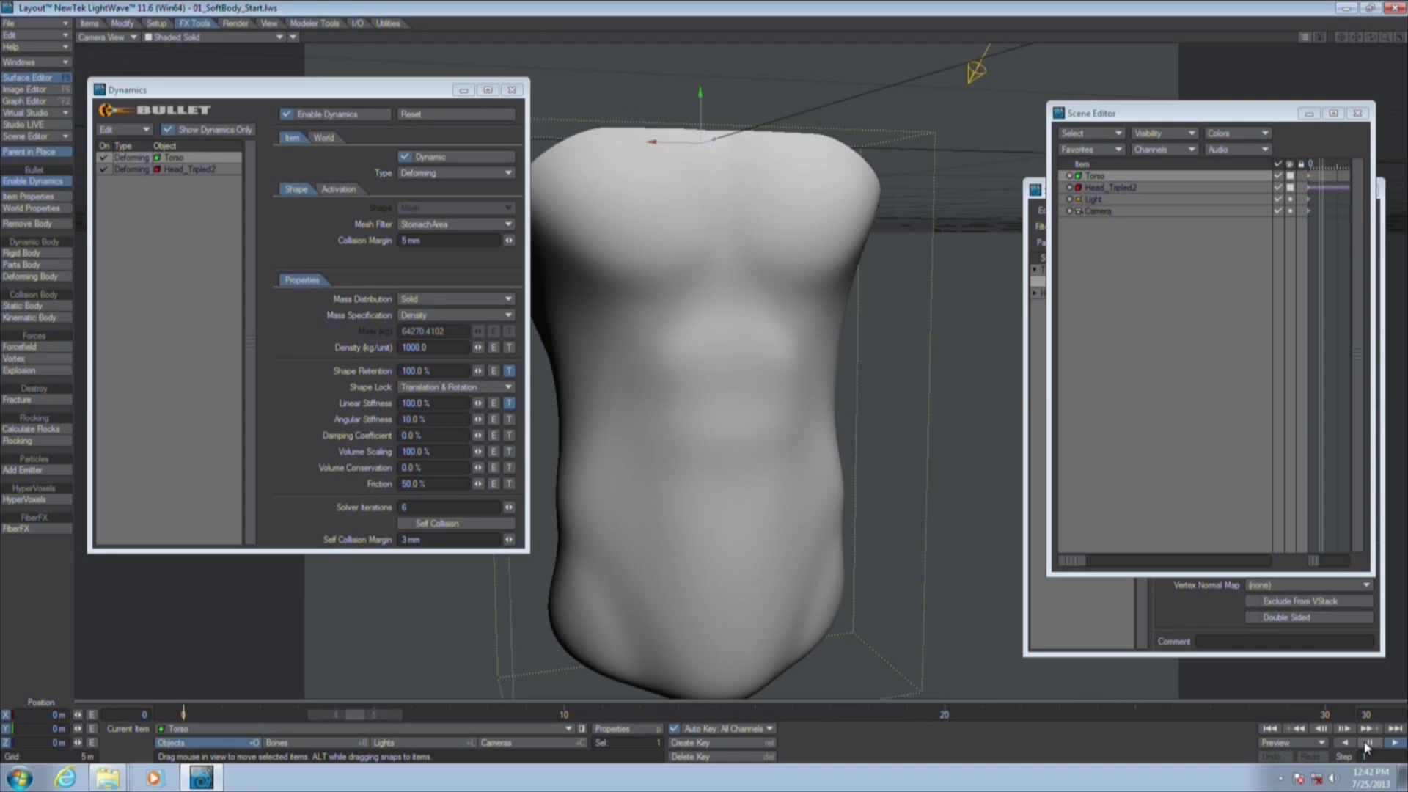
click(1369, 743)
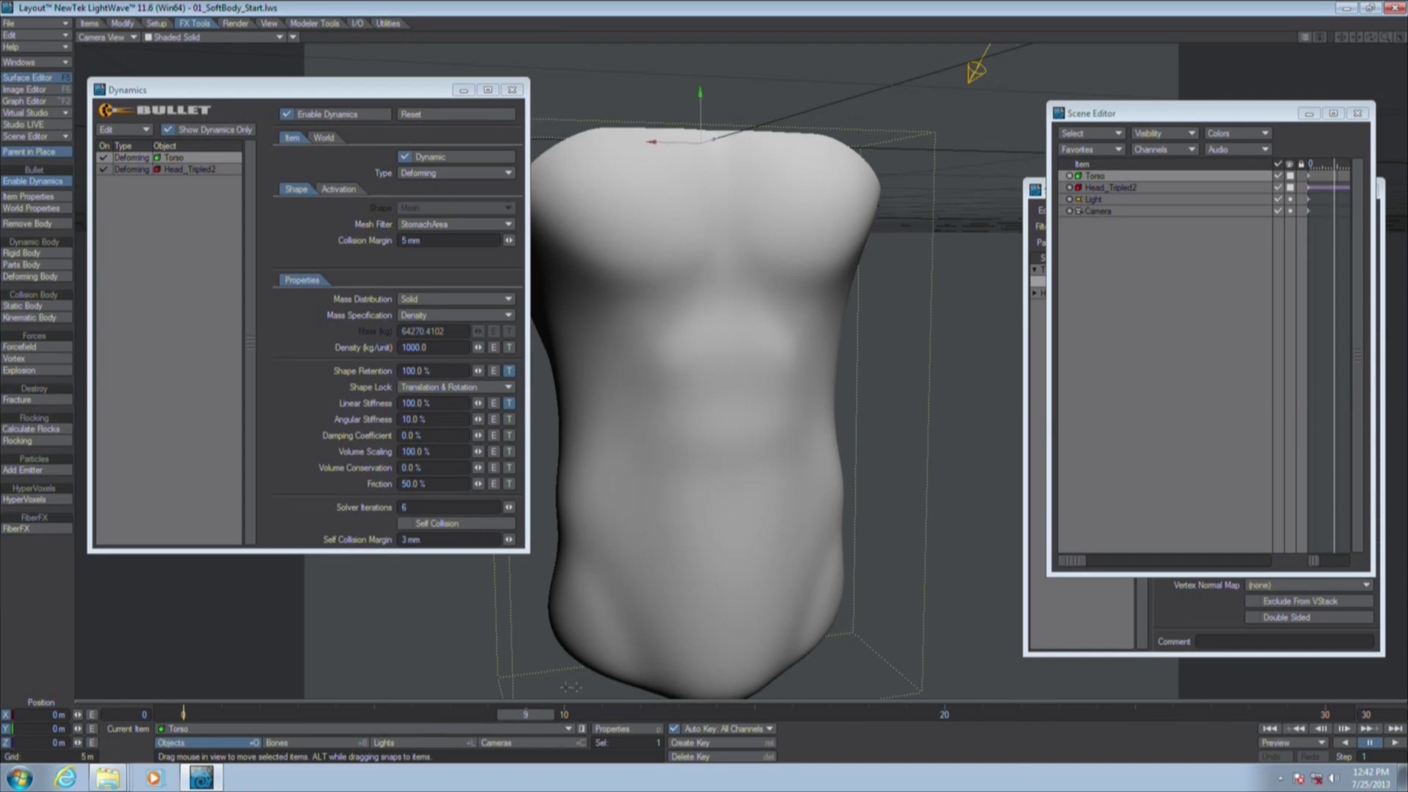
click(201, 708)
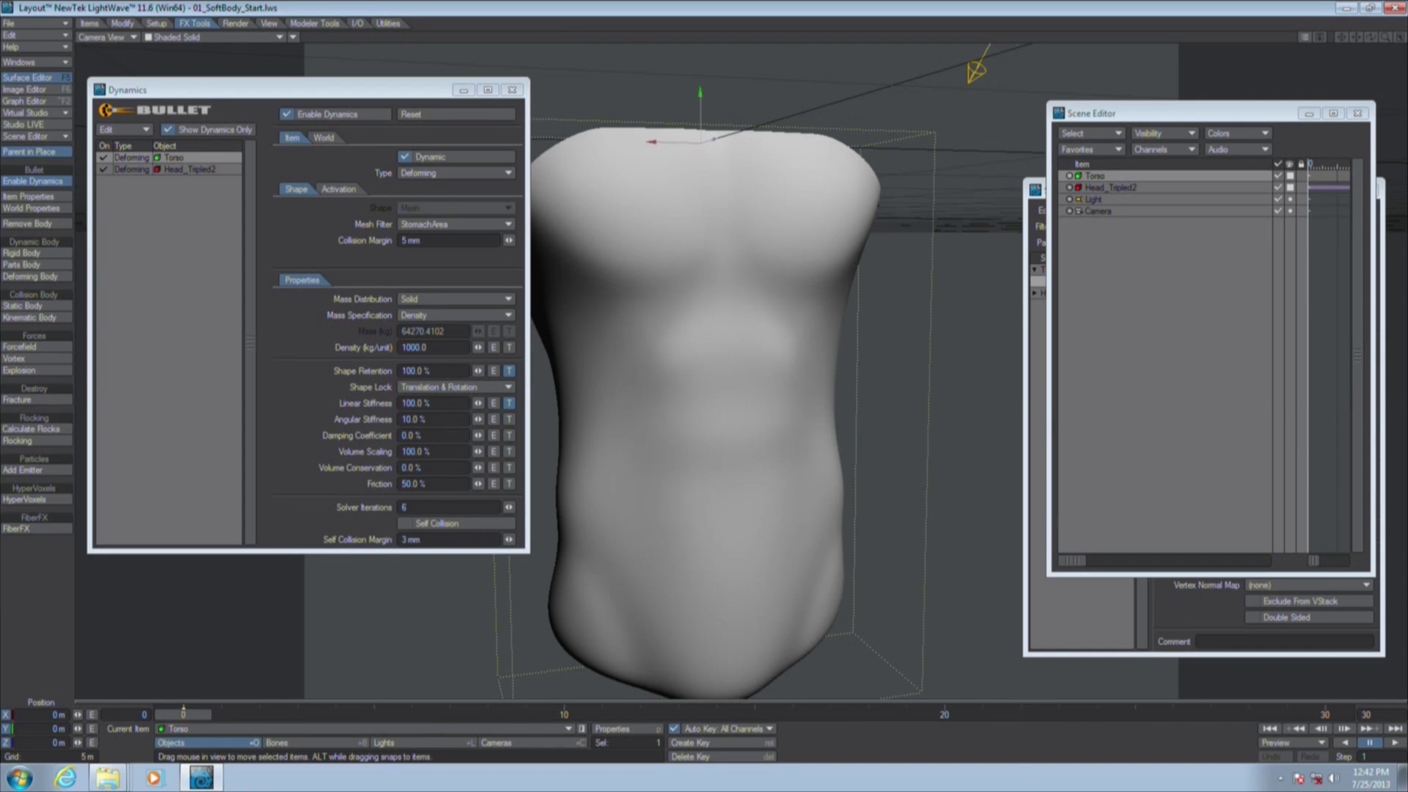
click(198, 169)
Set Friction to 0% on Head_Tripled2 and on Torso, then play the simulation
click(406, 486)
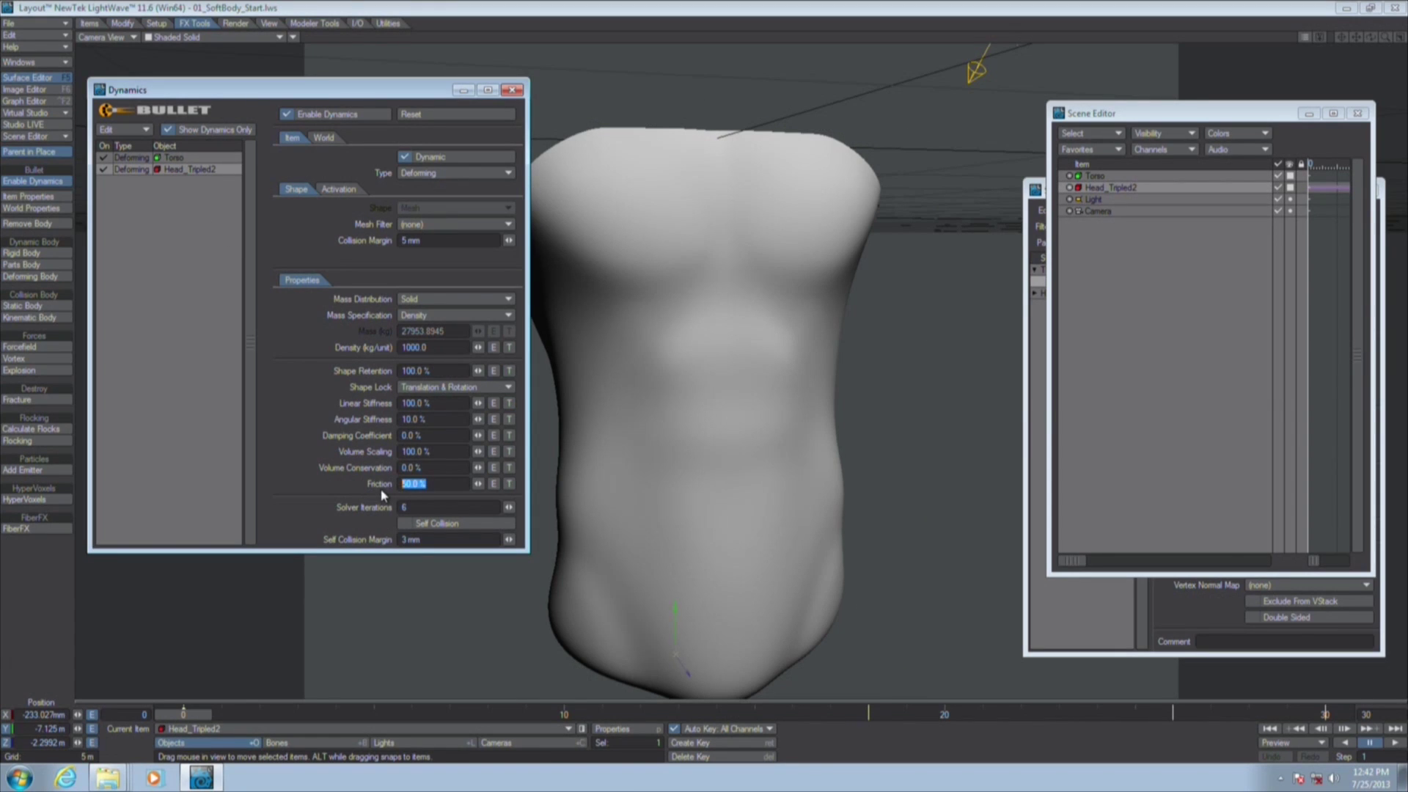
text(0)
click(209, 158)
click(434, 486)
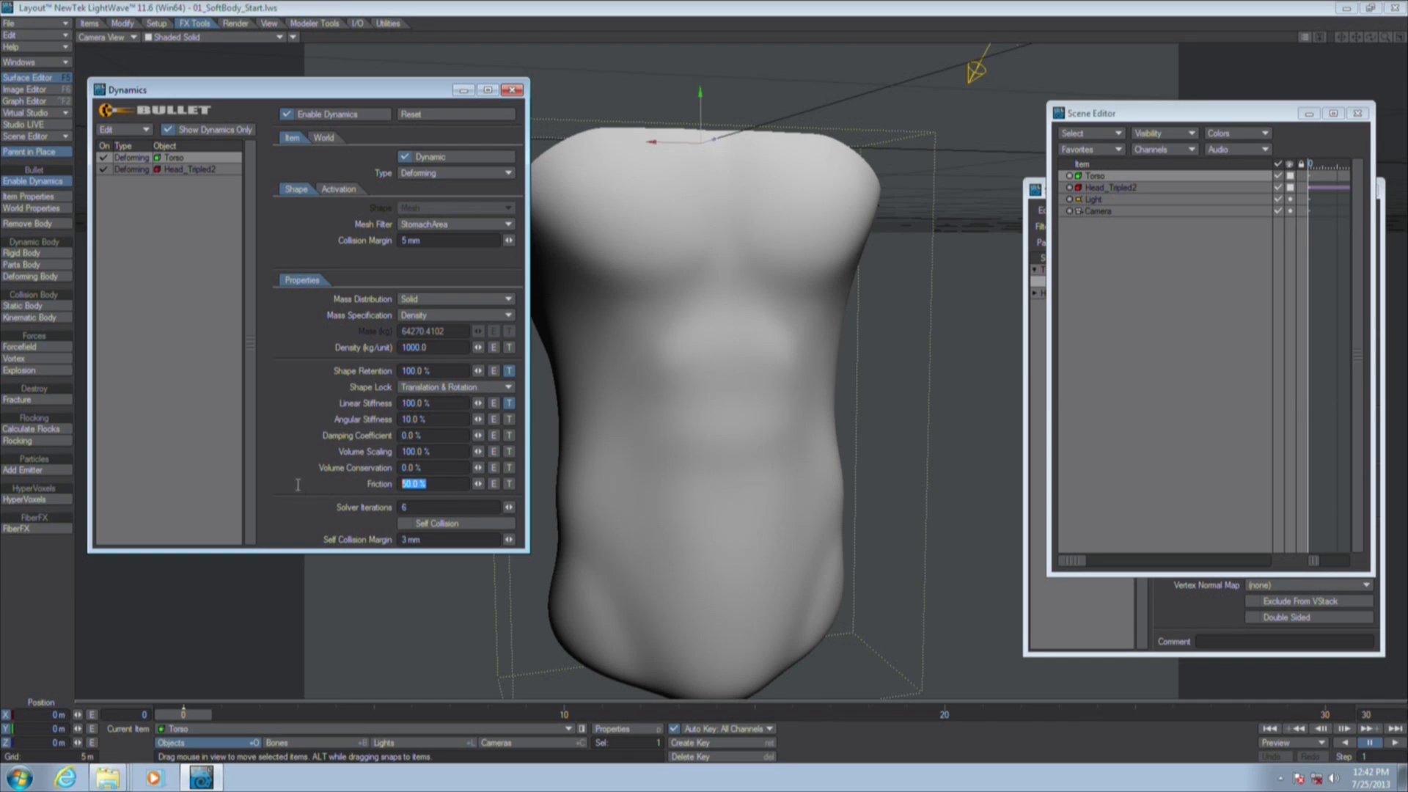
text(0)
key(Tab)
click(1393, 743)
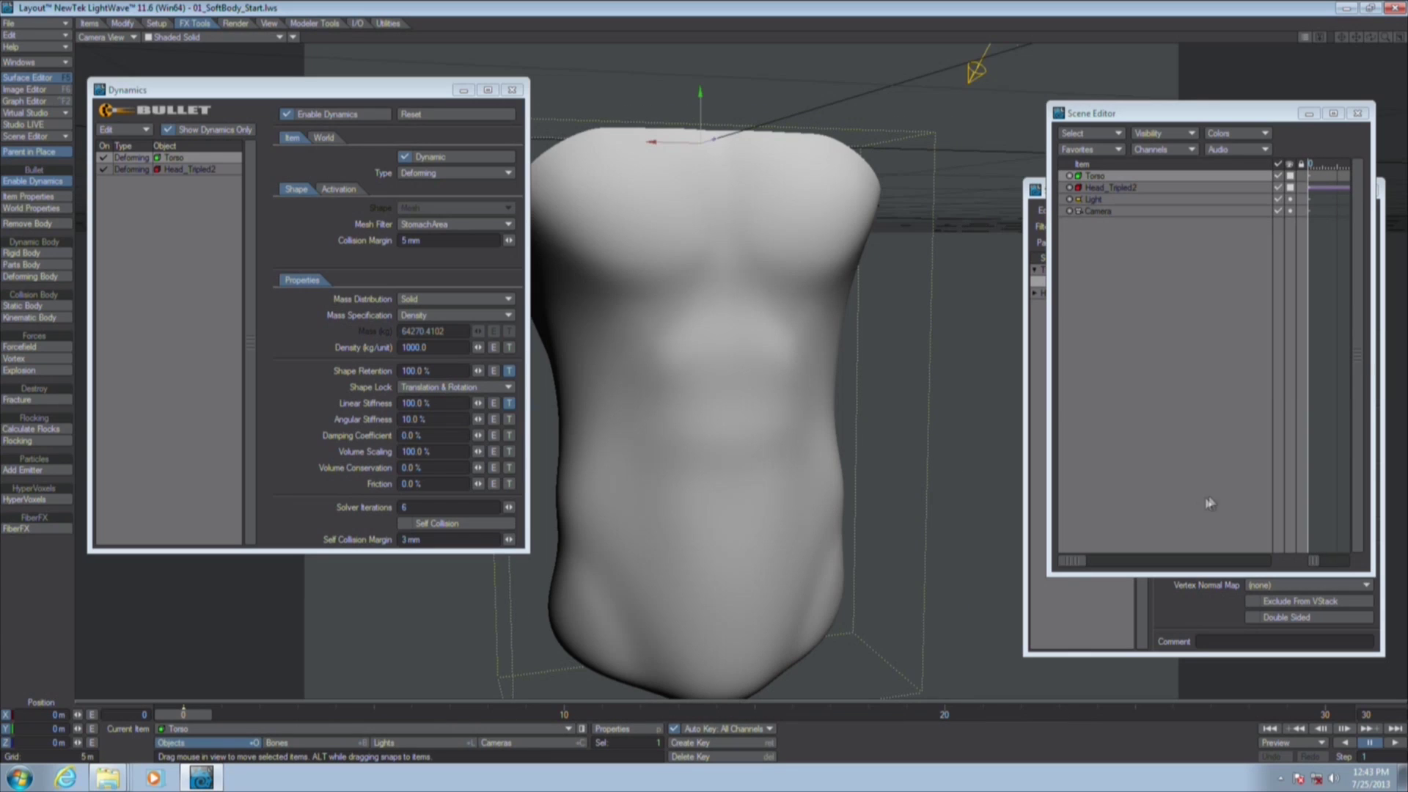
Give the Torso a 5% Damping Coefficient and replay the simulation
click(443, 437)
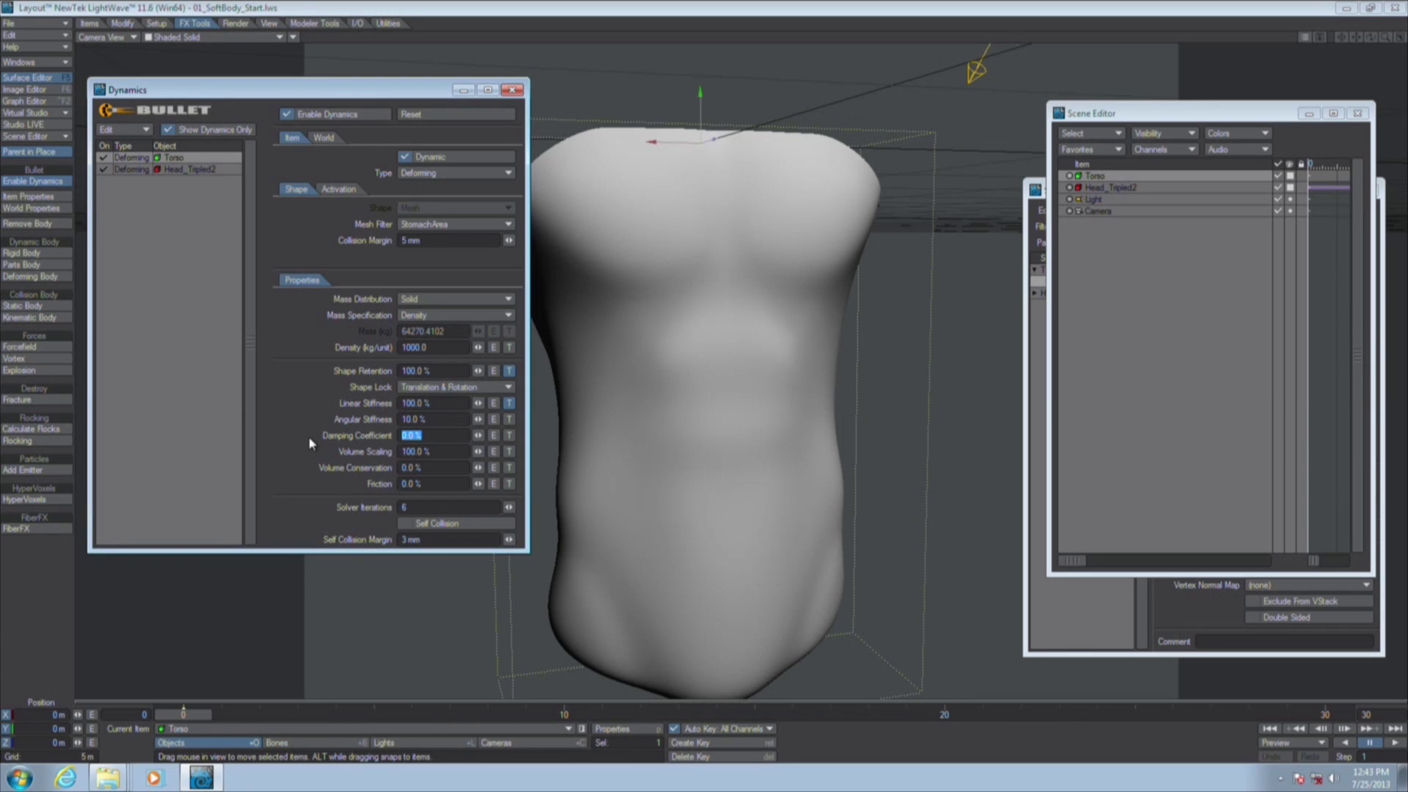
text(5)
key(Tab)
click(1396, 745)
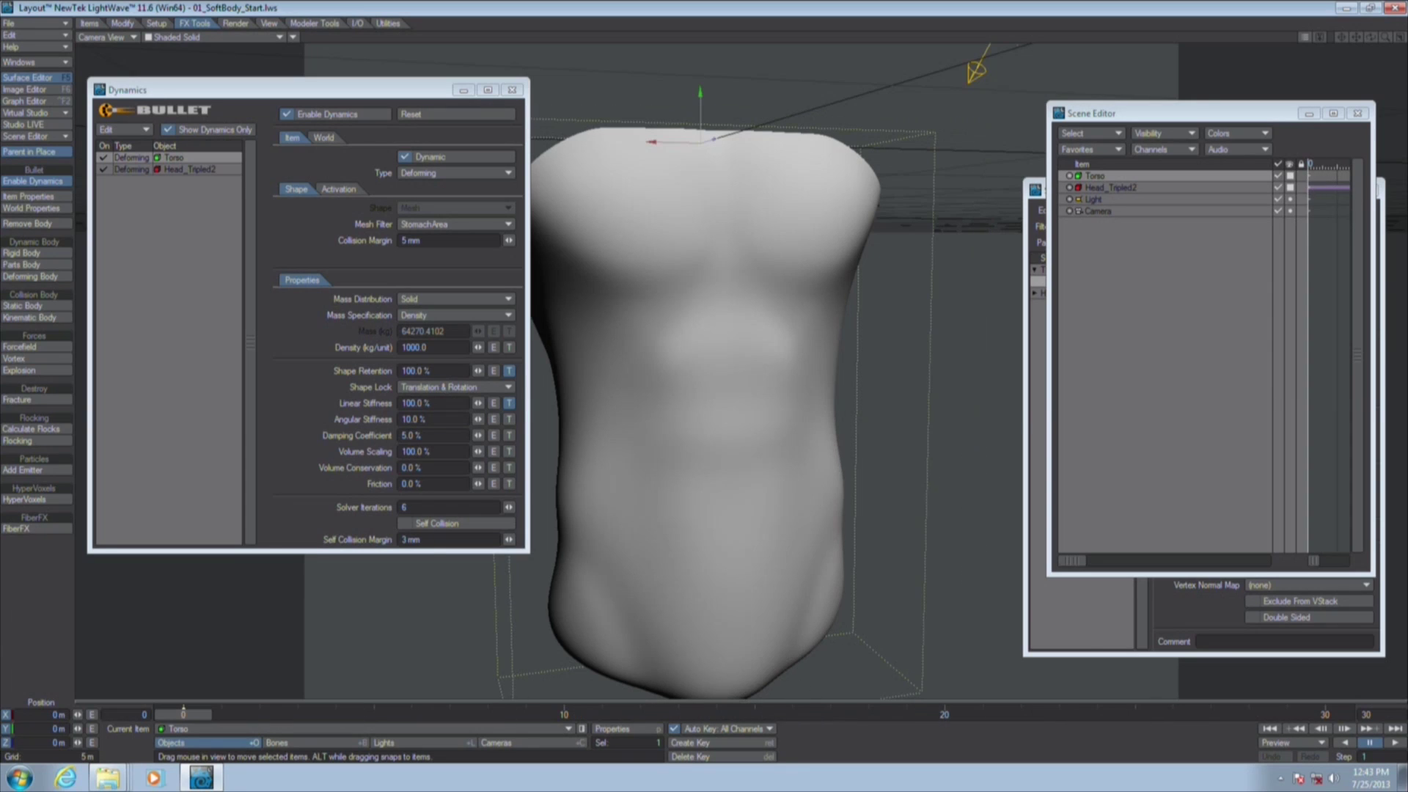
click(211, 170)
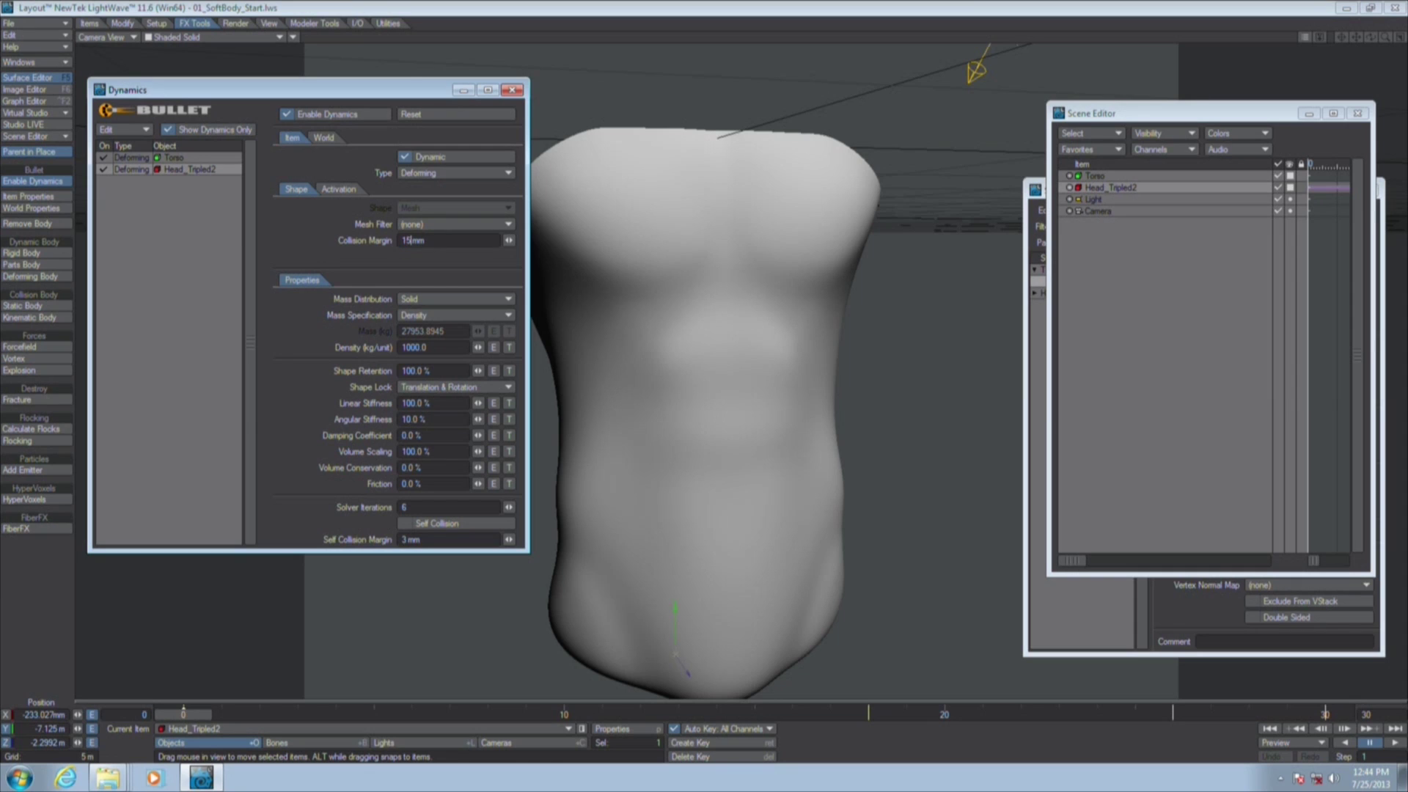
Apply the head's 15 mm Collision Margin, run the simulation, then reselect the Torso
key(Tab)
click(1393, 743)
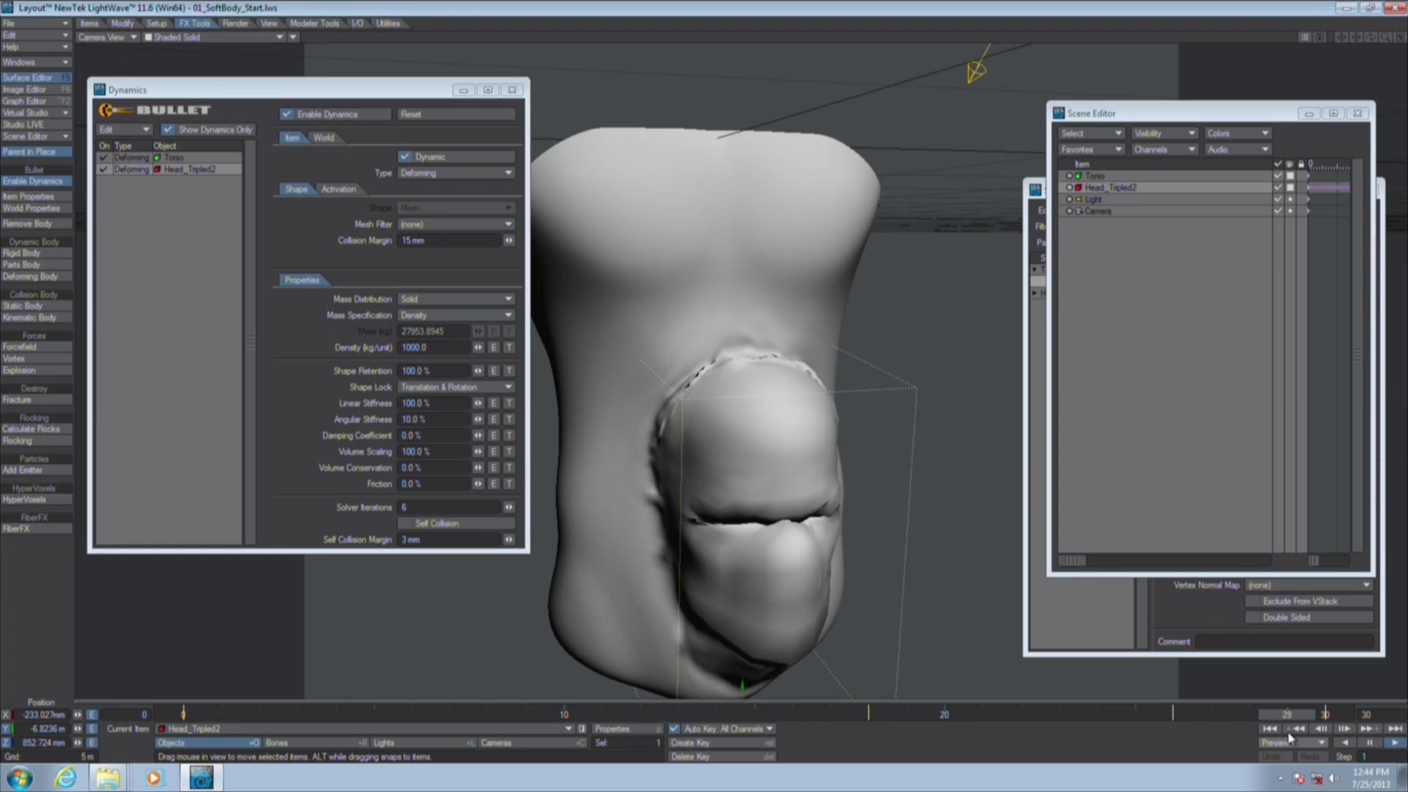
click(1345, 743)
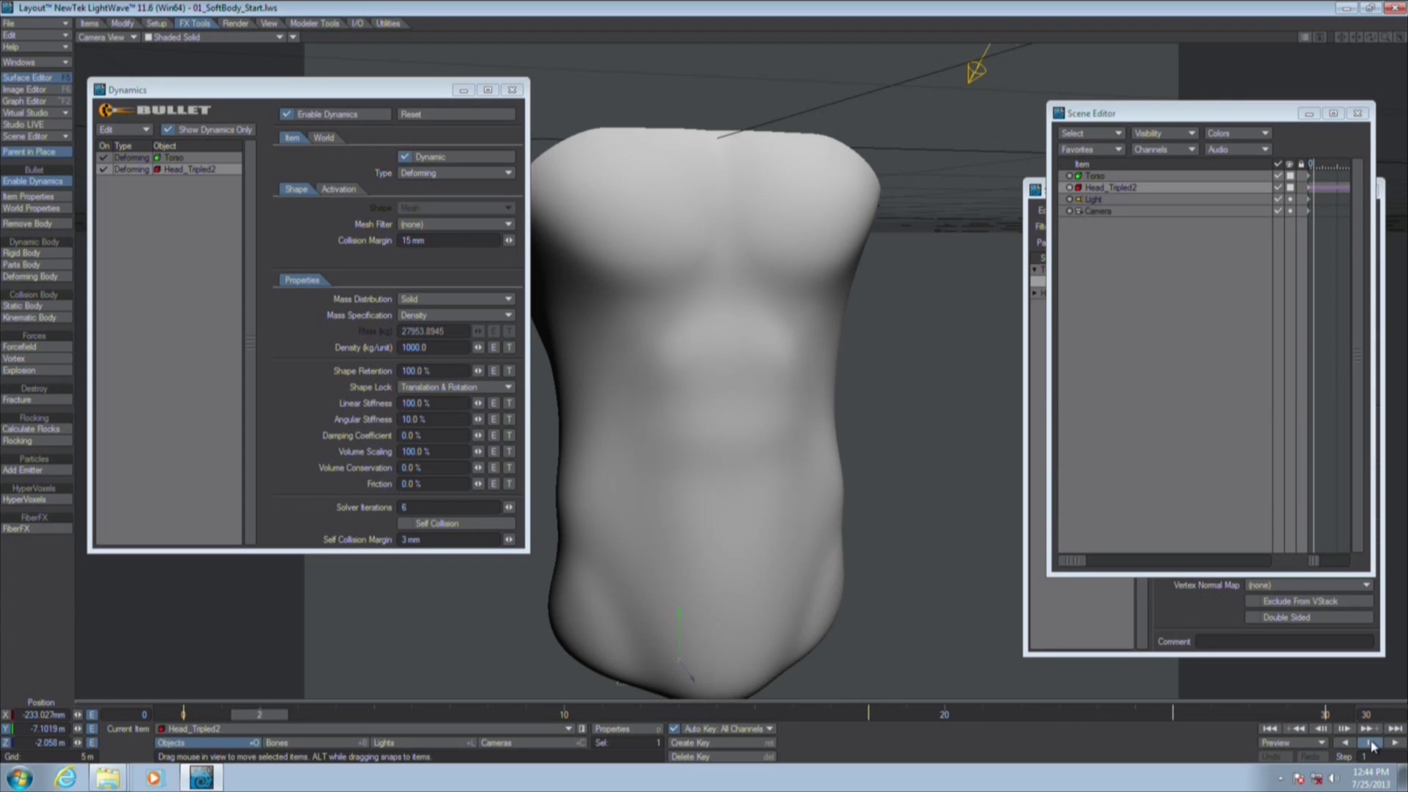
click(165, 158)
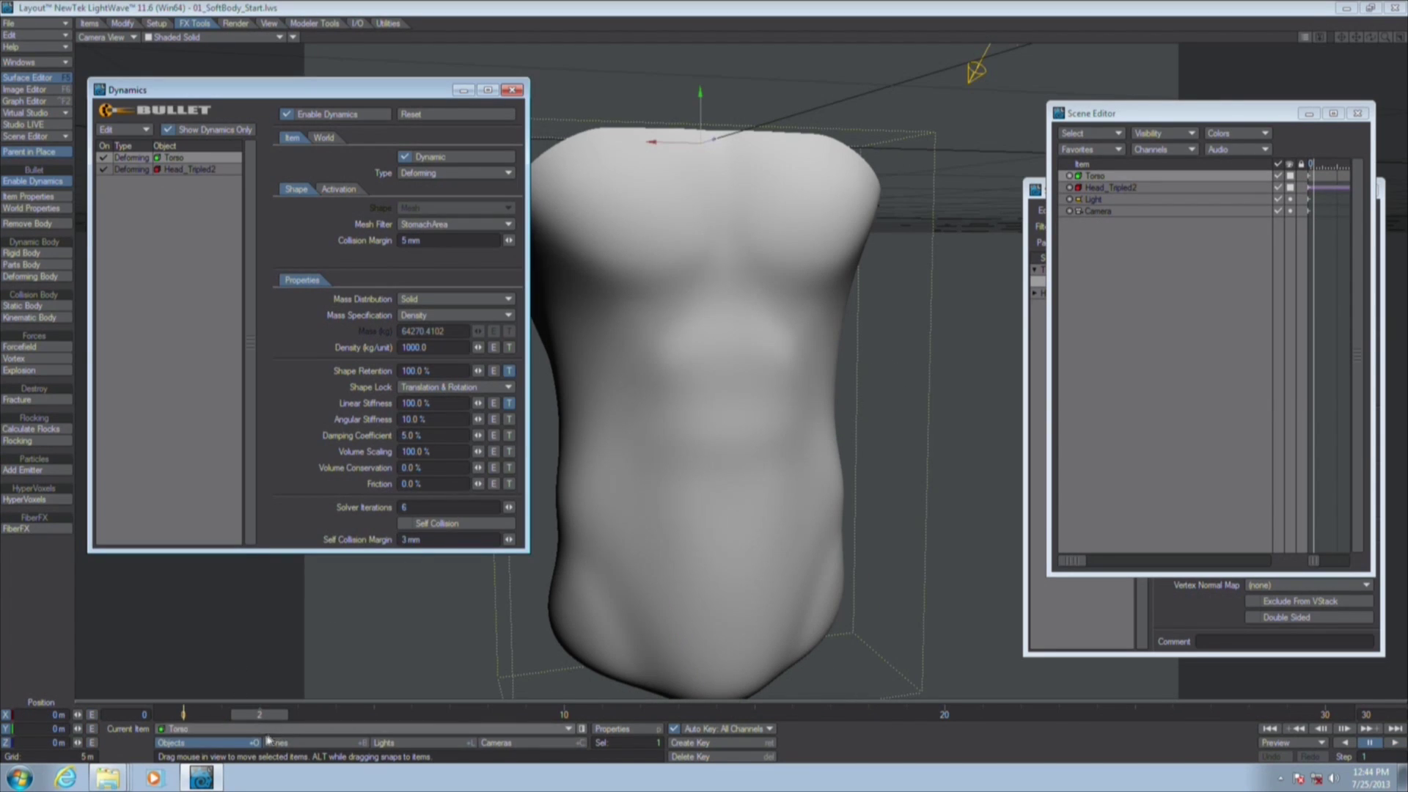
Rewind to frame 0, lower the Torso's Angular Stiffness to 1%, and replay
click(183, 714)
click(398, 420)
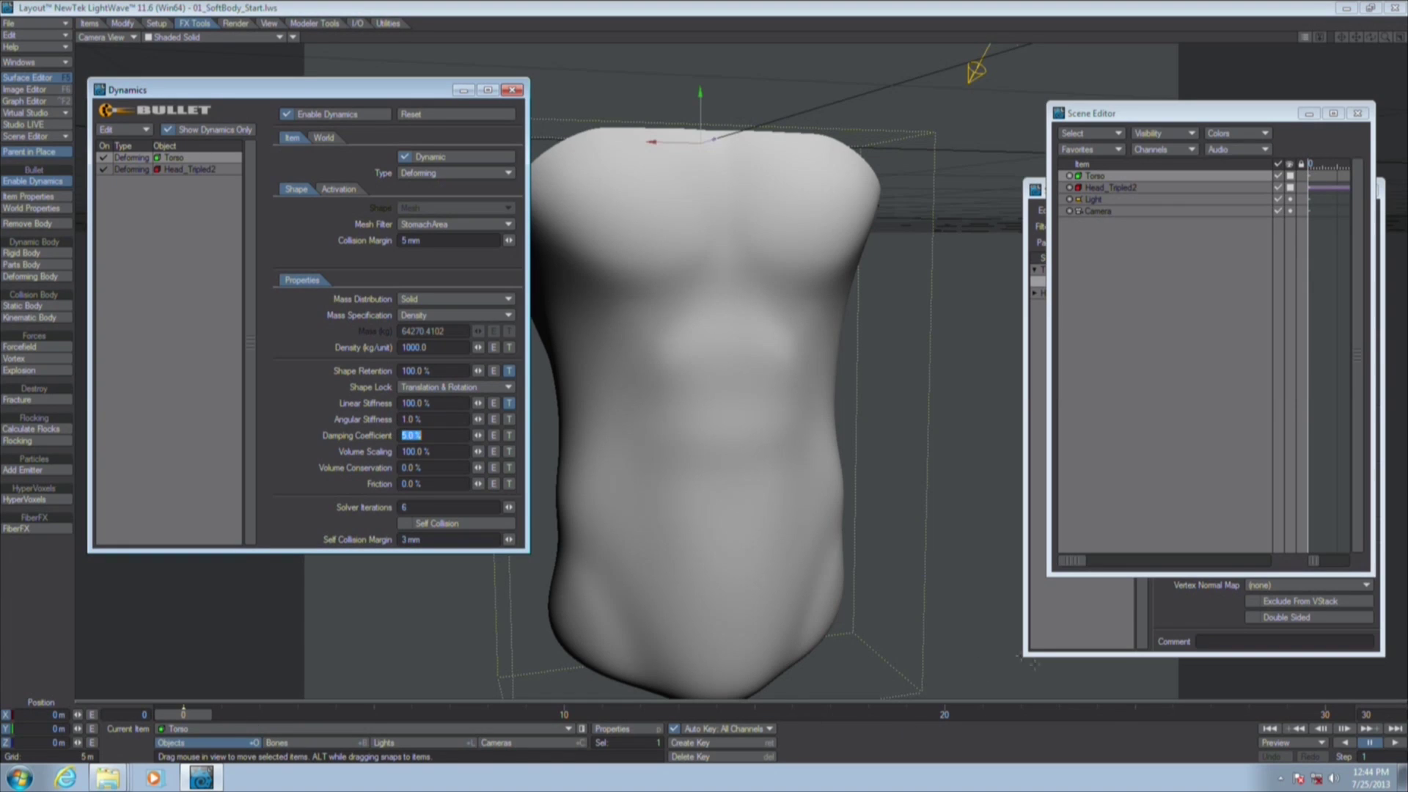
click(1398, 743)
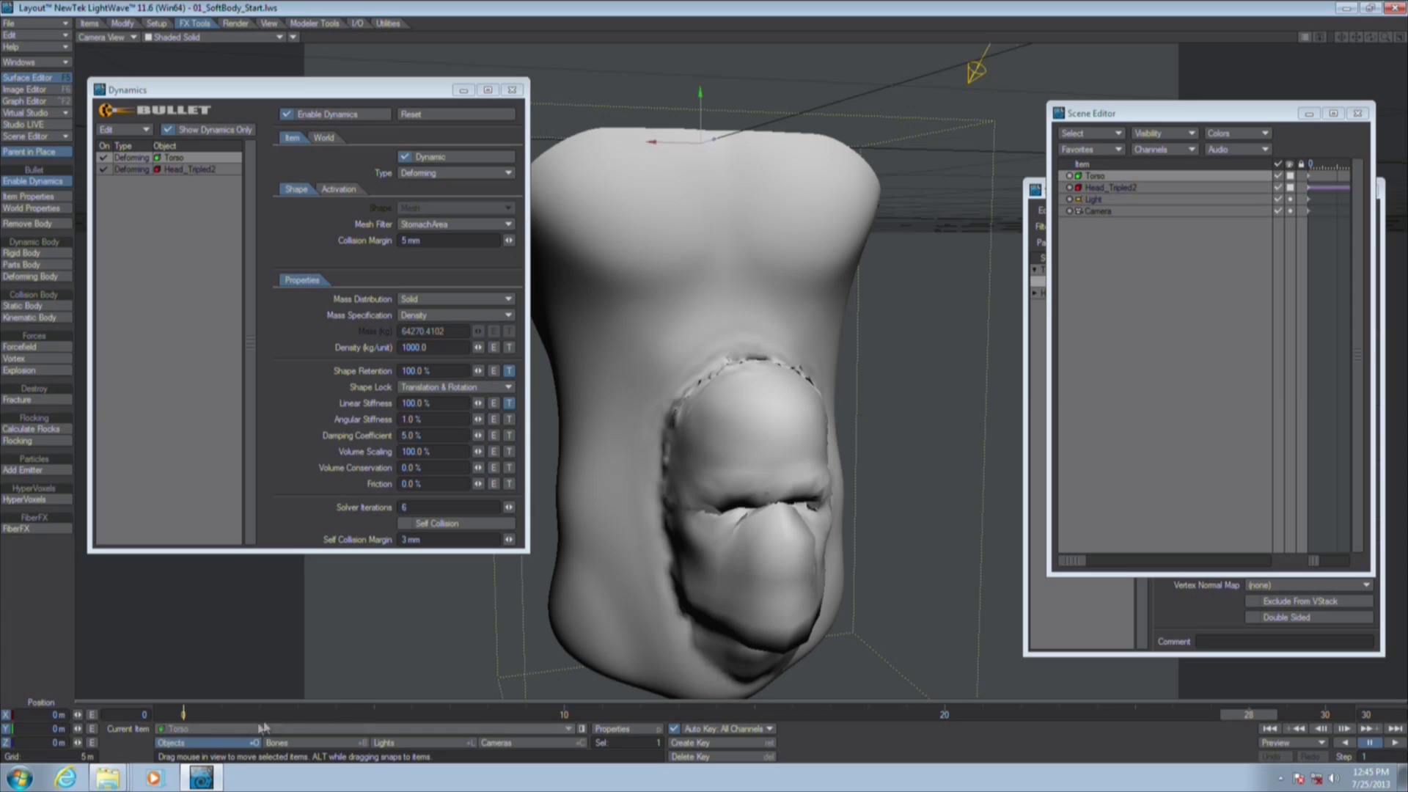
Rewind, set the Shape Retention gradient key value to 0%, and replay the simulation
click(184, 714)
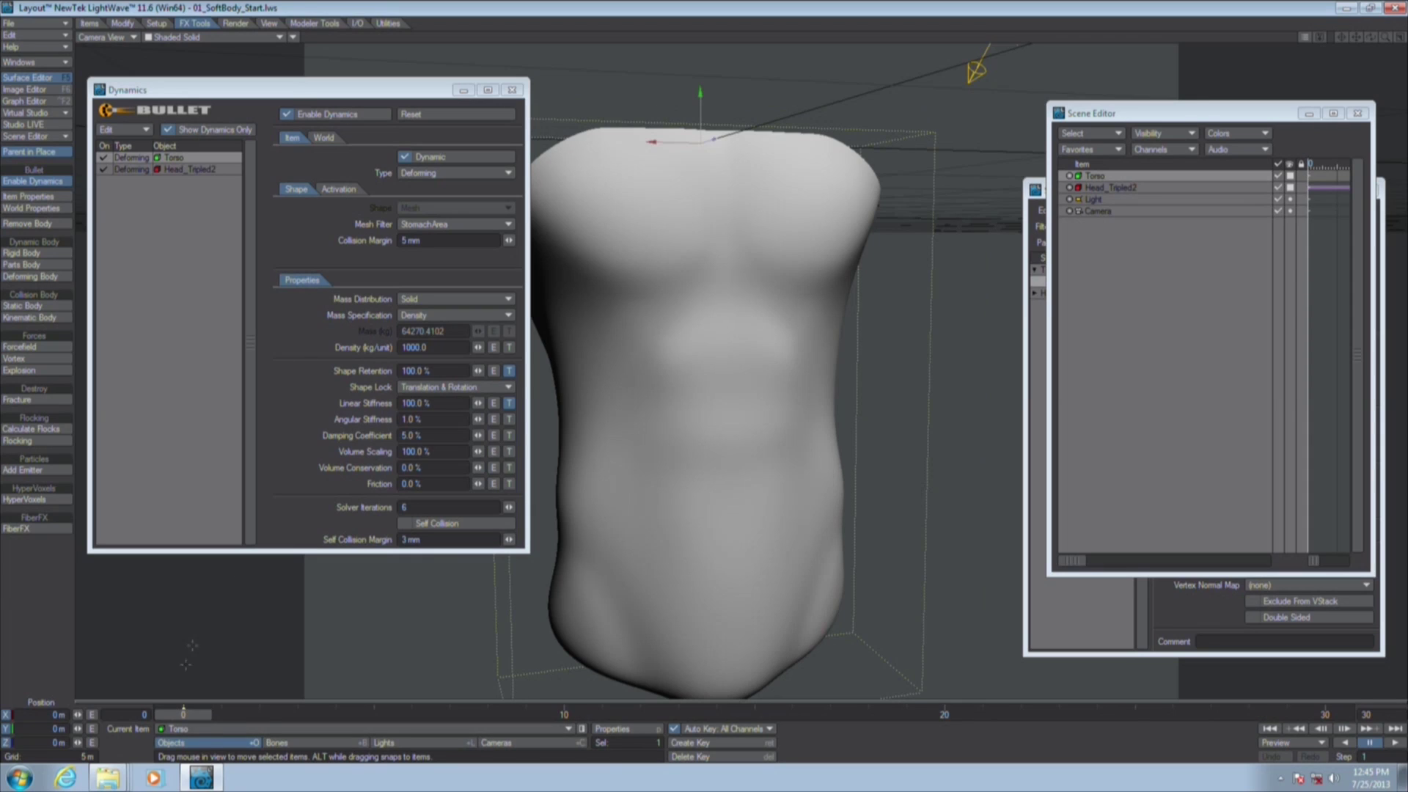
click(510, 372)
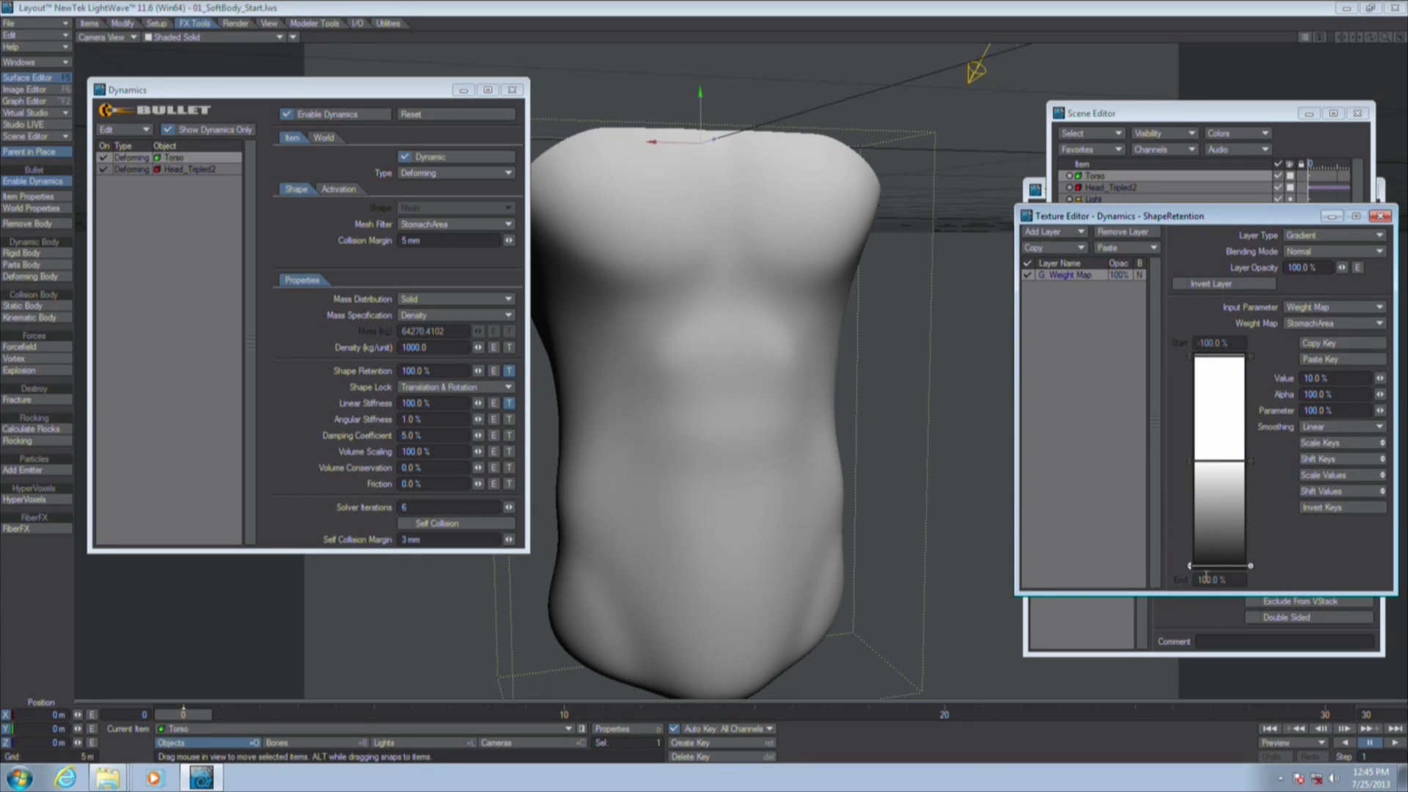
click(1333, 375)
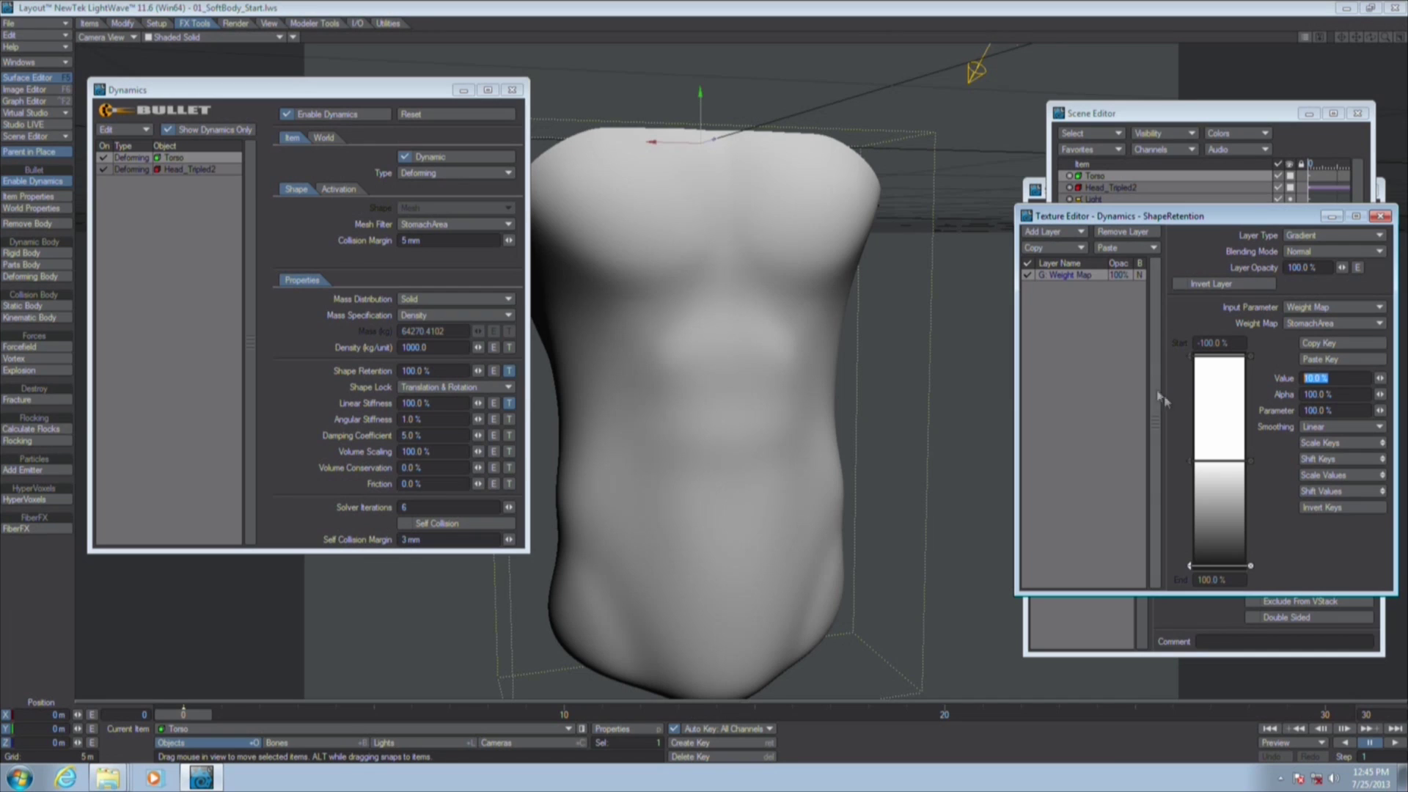
text(0)
key(Return)
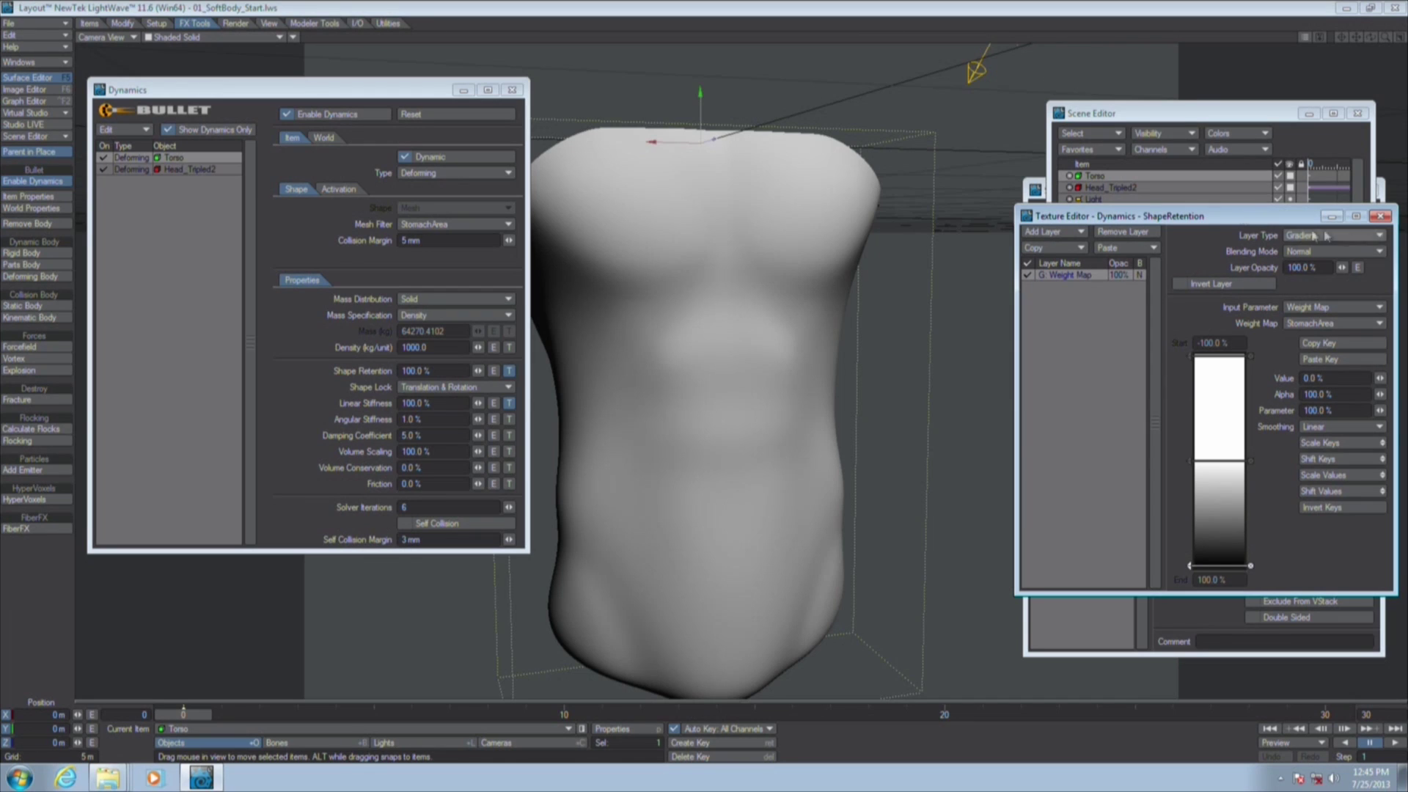
click(1381, 217)
click(1394, 743)
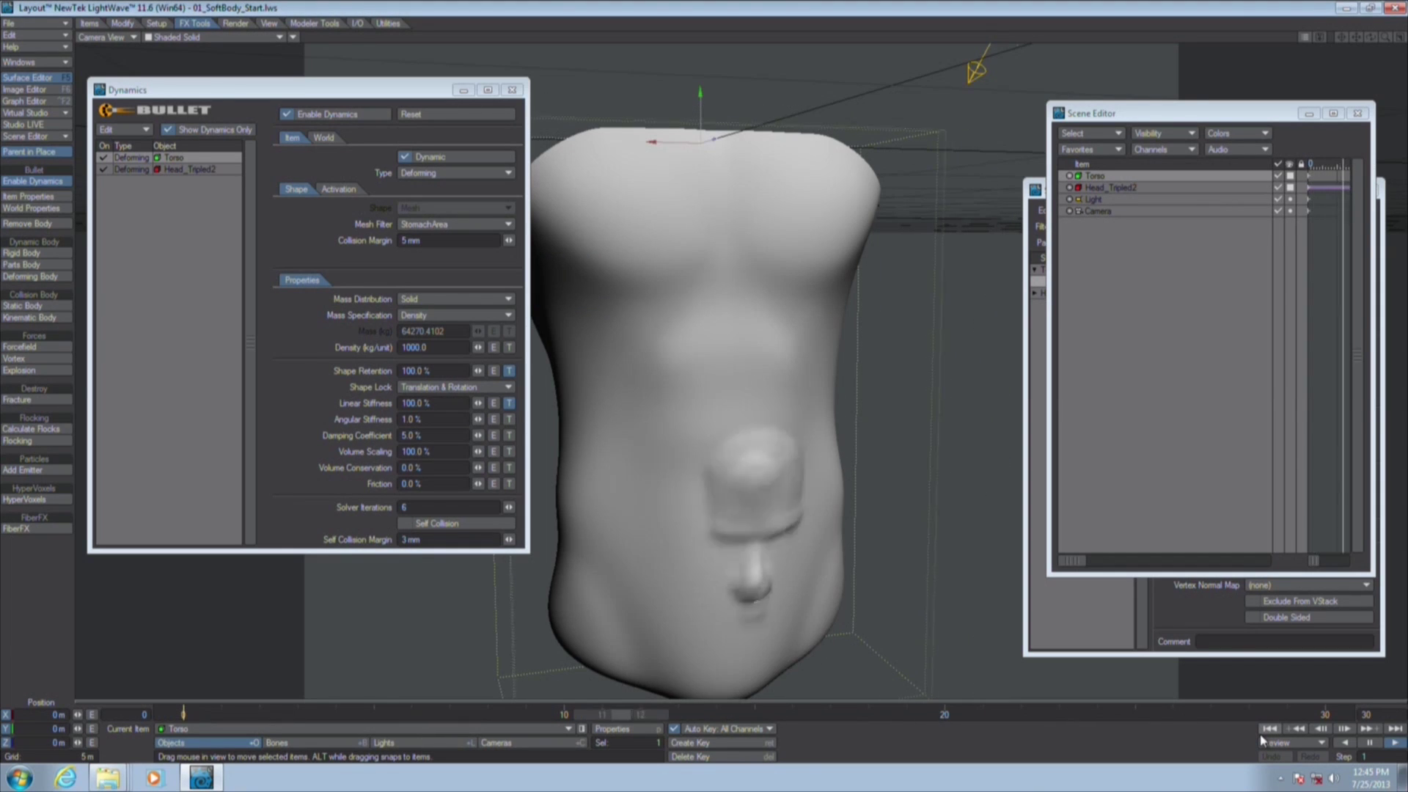
Pause playback and raise the Linear Stiffness gradient key value to 10%
click(1370, 742)
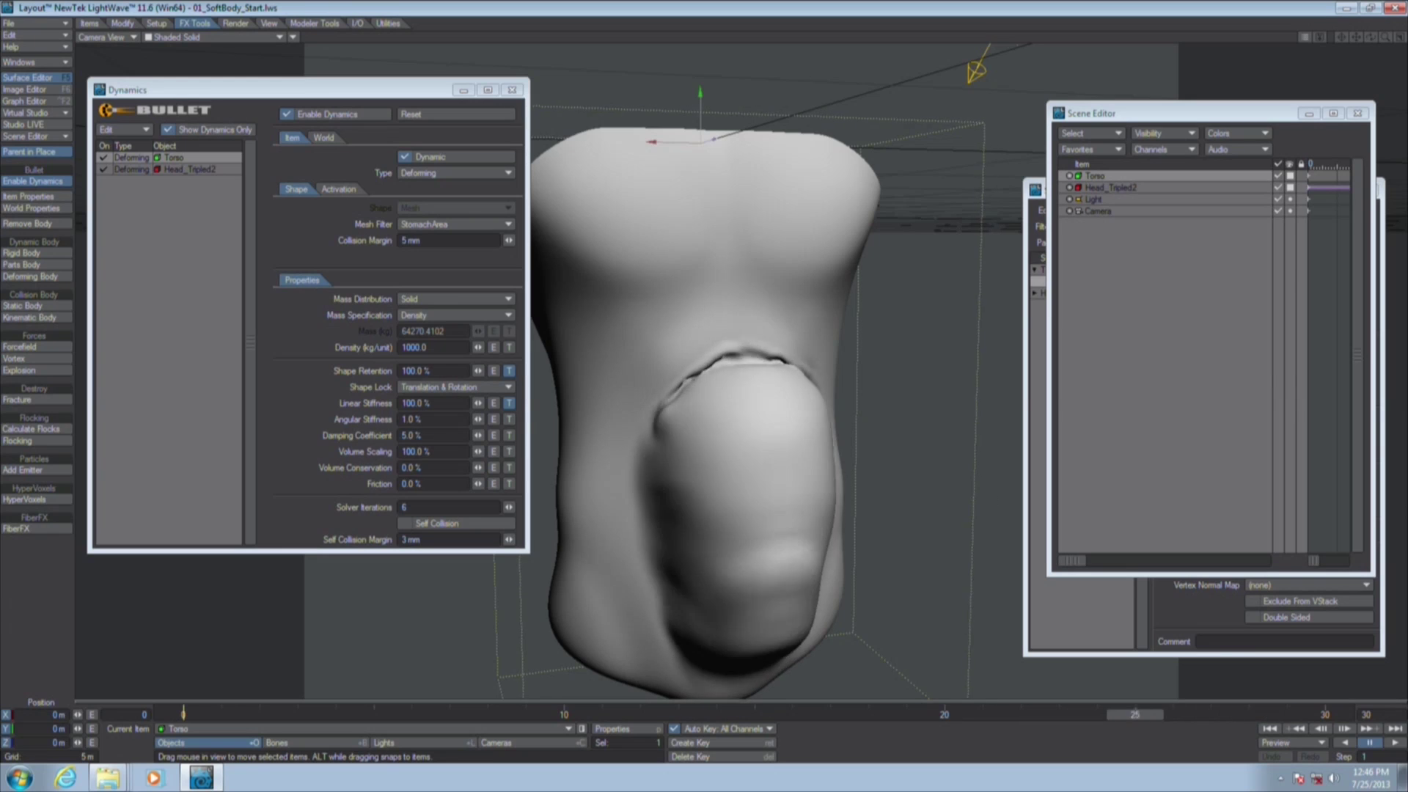
click(510, 403)
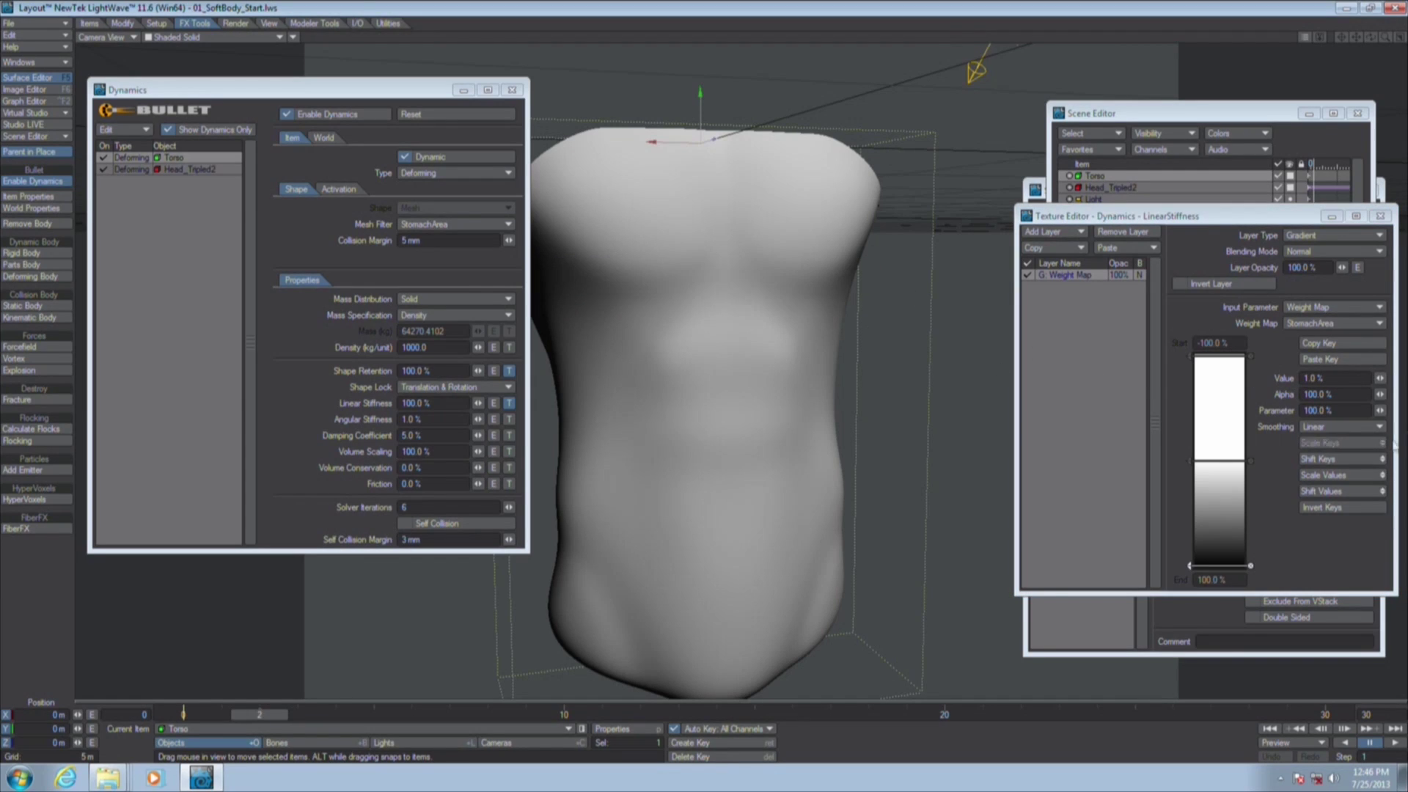
click(1331, 377)
text(1)
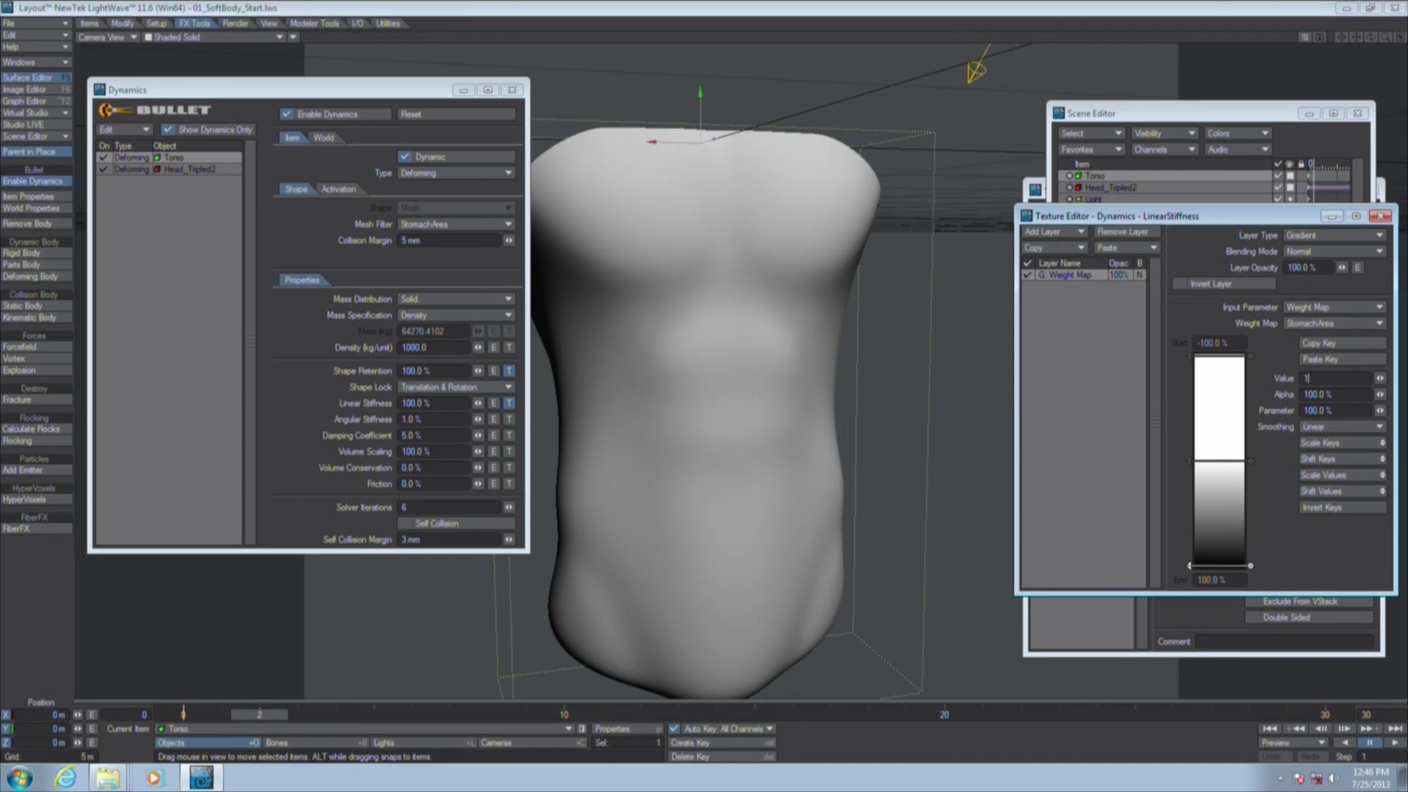
text(0)
key(Return)
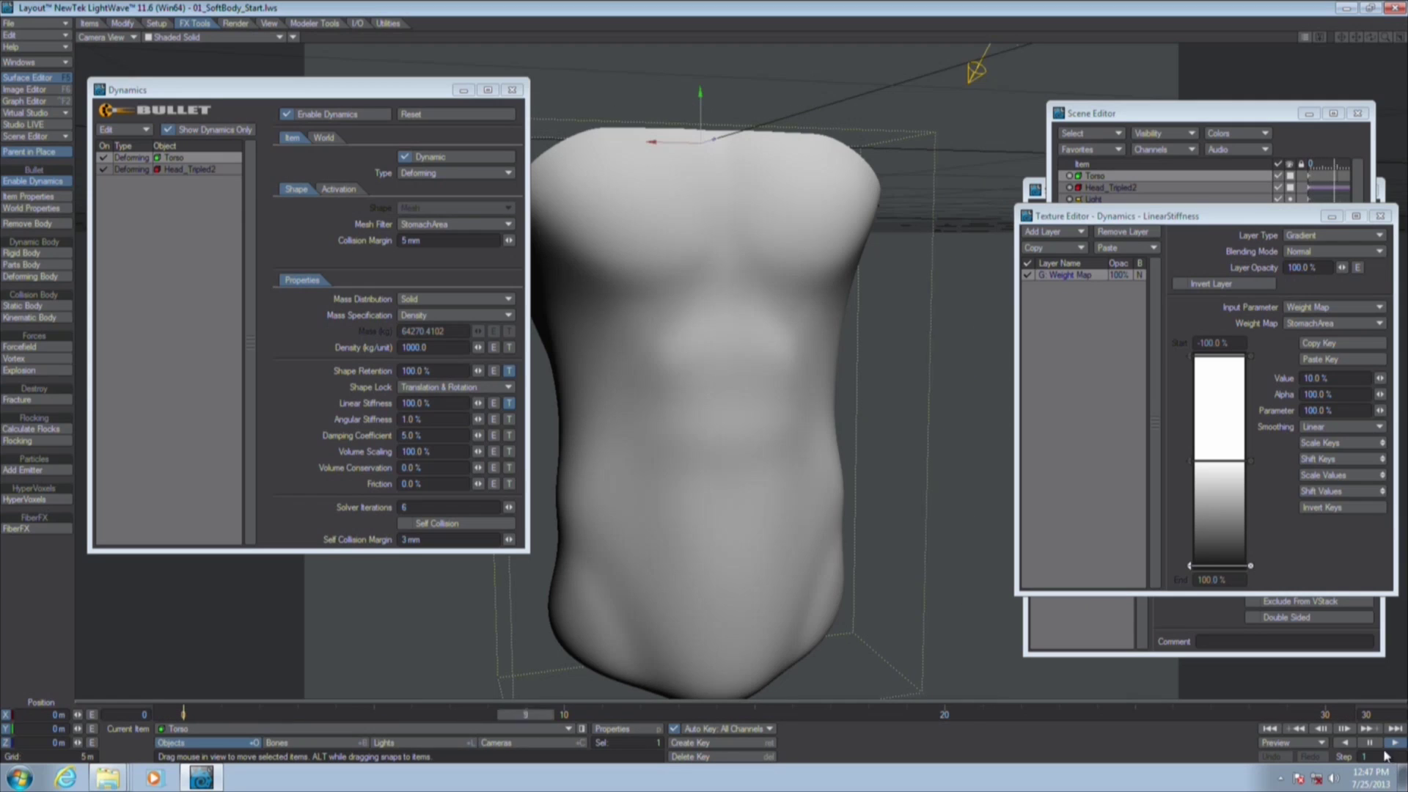
Make a preview of frames 0 to 30 showing the head pressing into the torso's stomach
click(1298, 743)
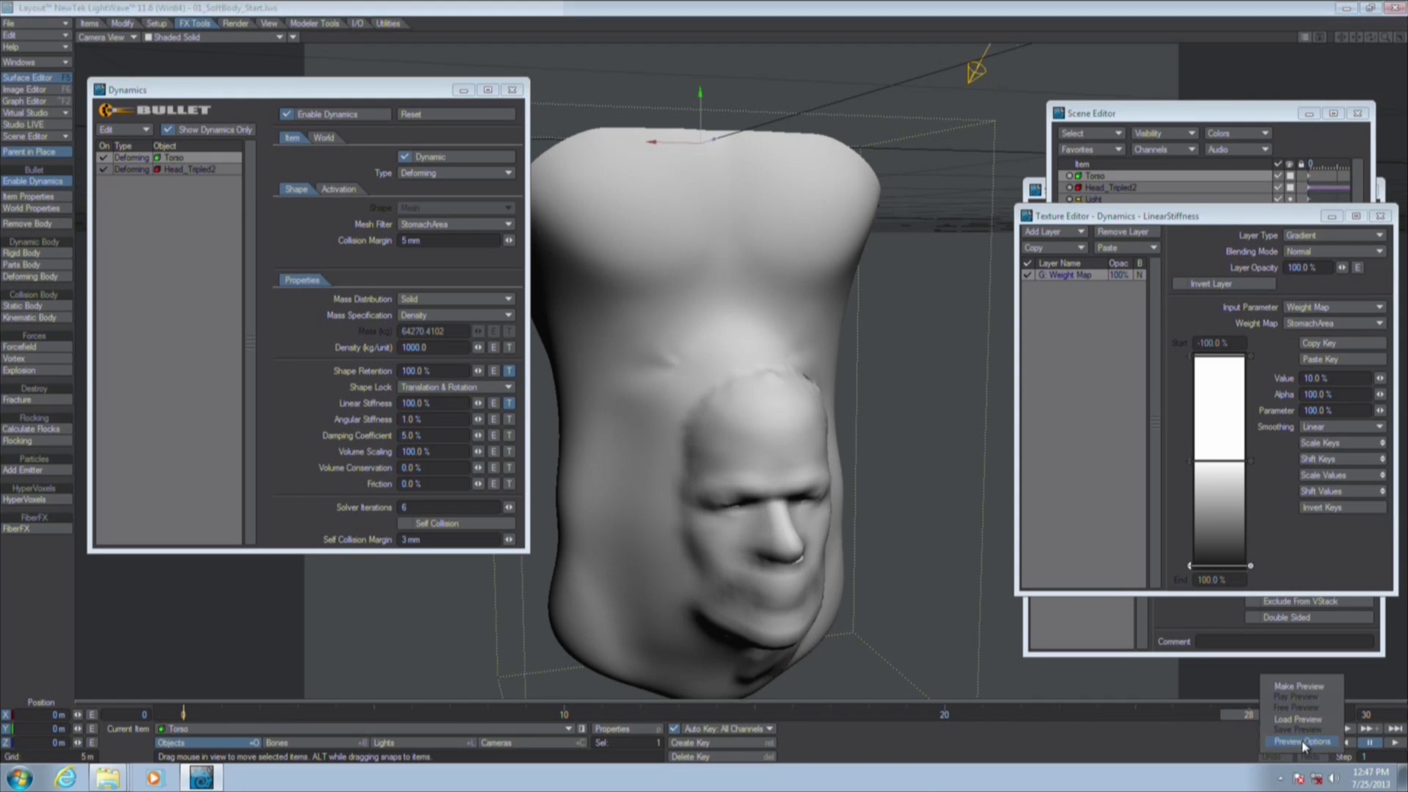
click(1299, 686)
click(370, 140)
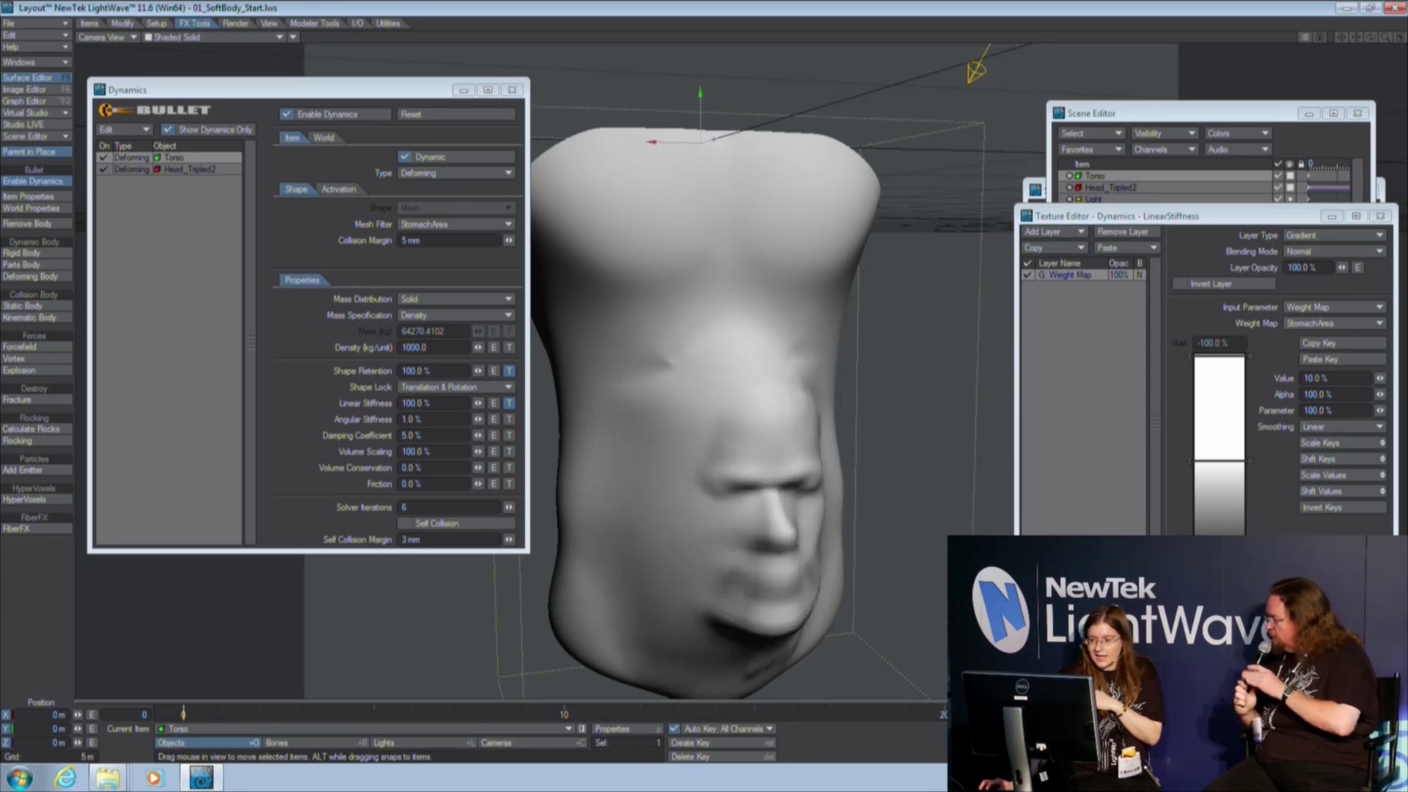
Open Object Properties for Torso from the Scene Editor list
click(1123, 178)
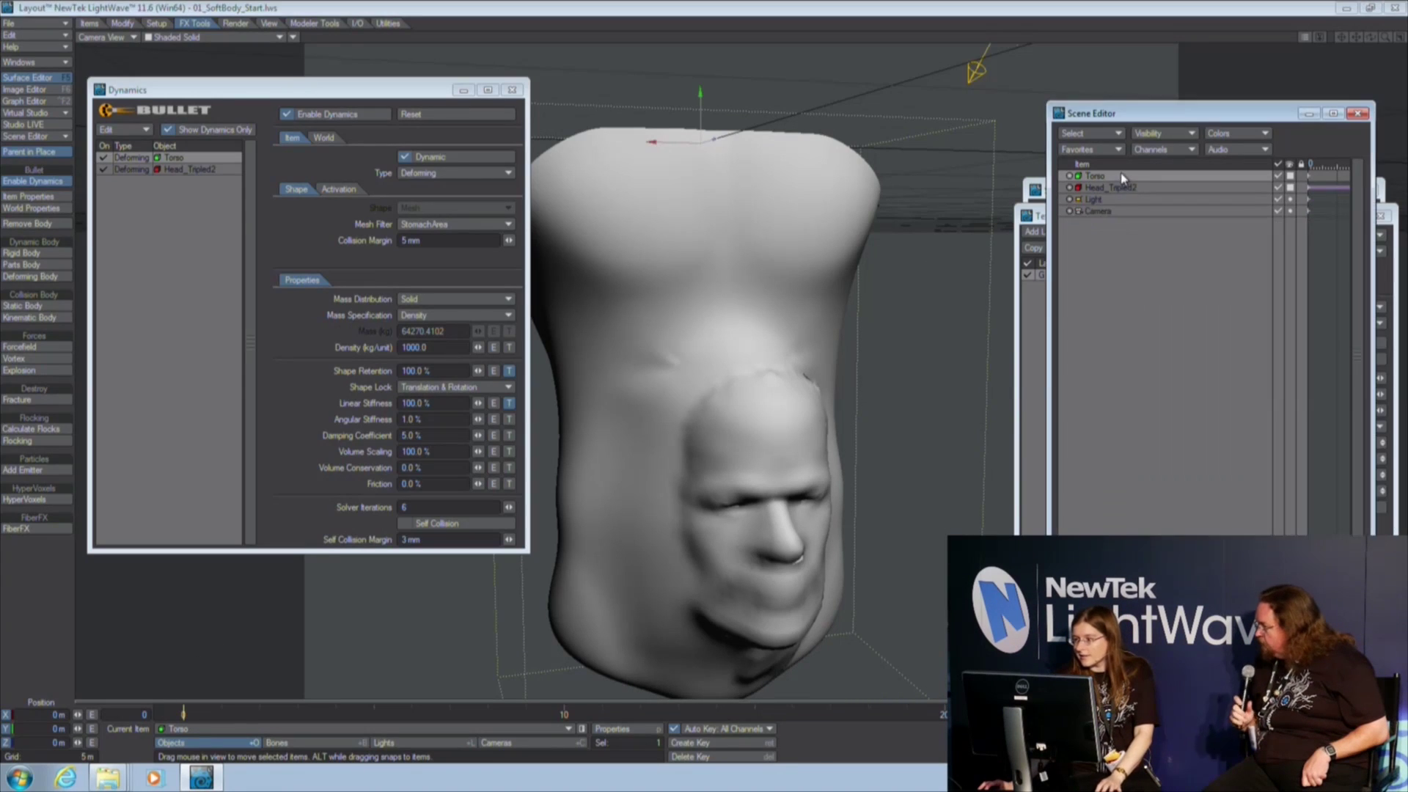
double_click(1111, 182)
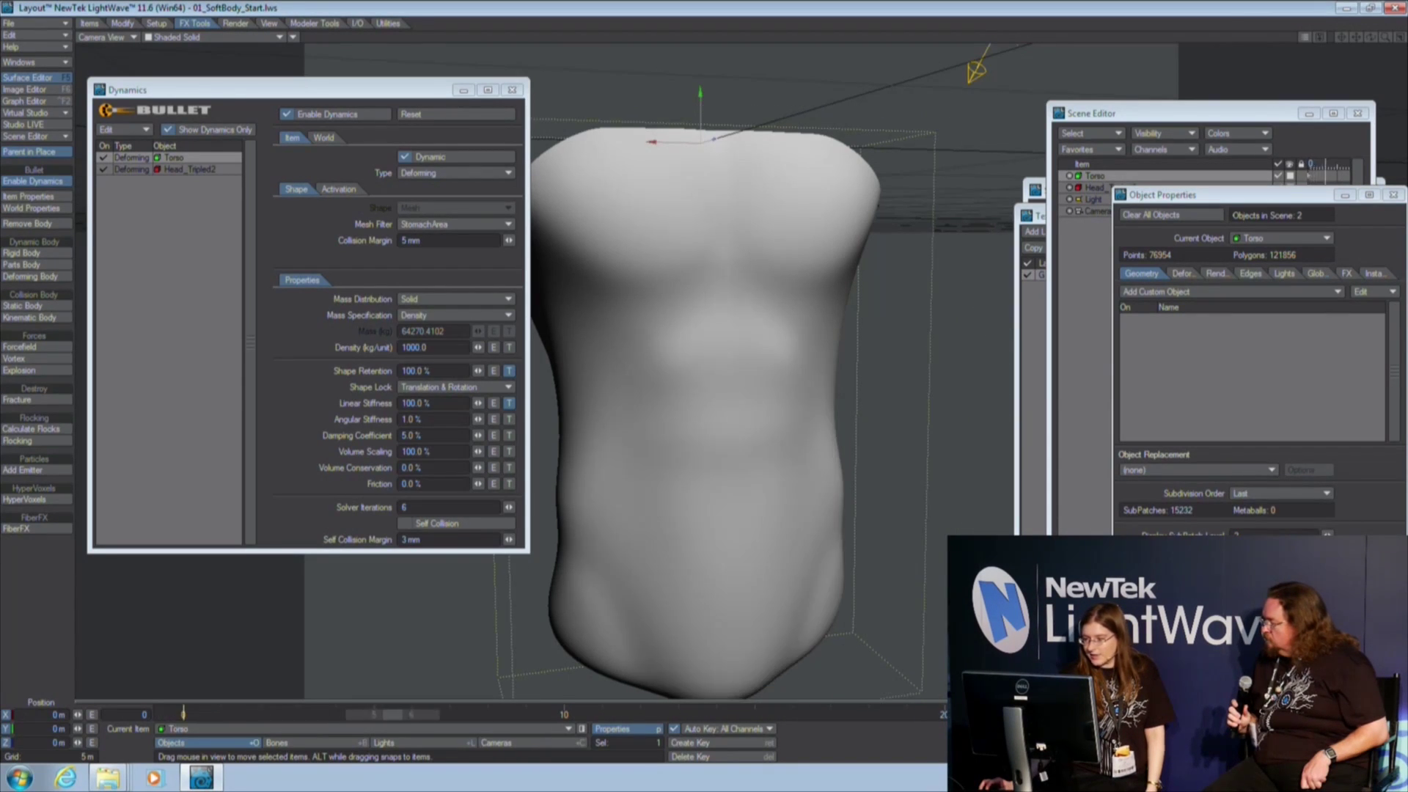
Build a new preview of the finer-subdivided torso, play it, then pause playback
key(shift+p)
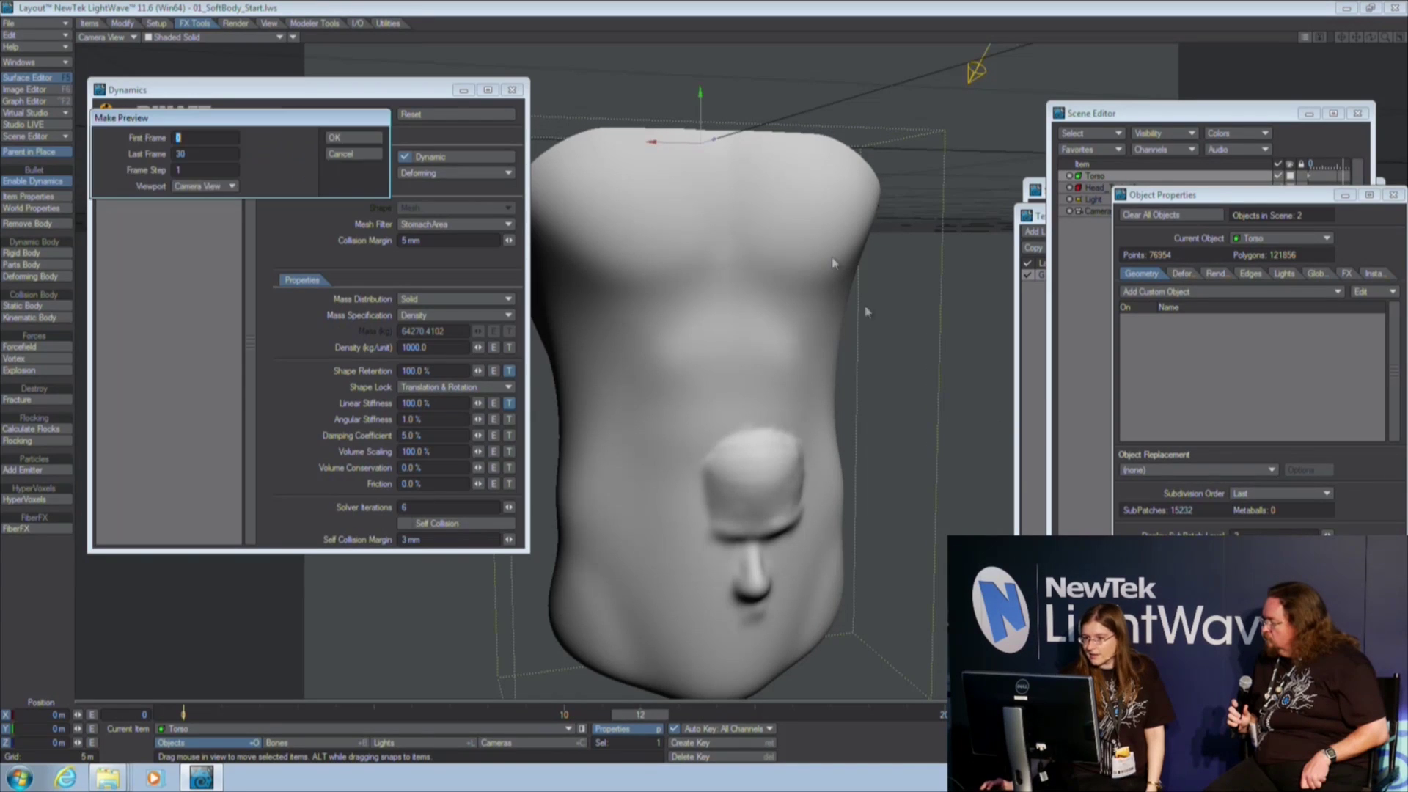
click(336, 137)
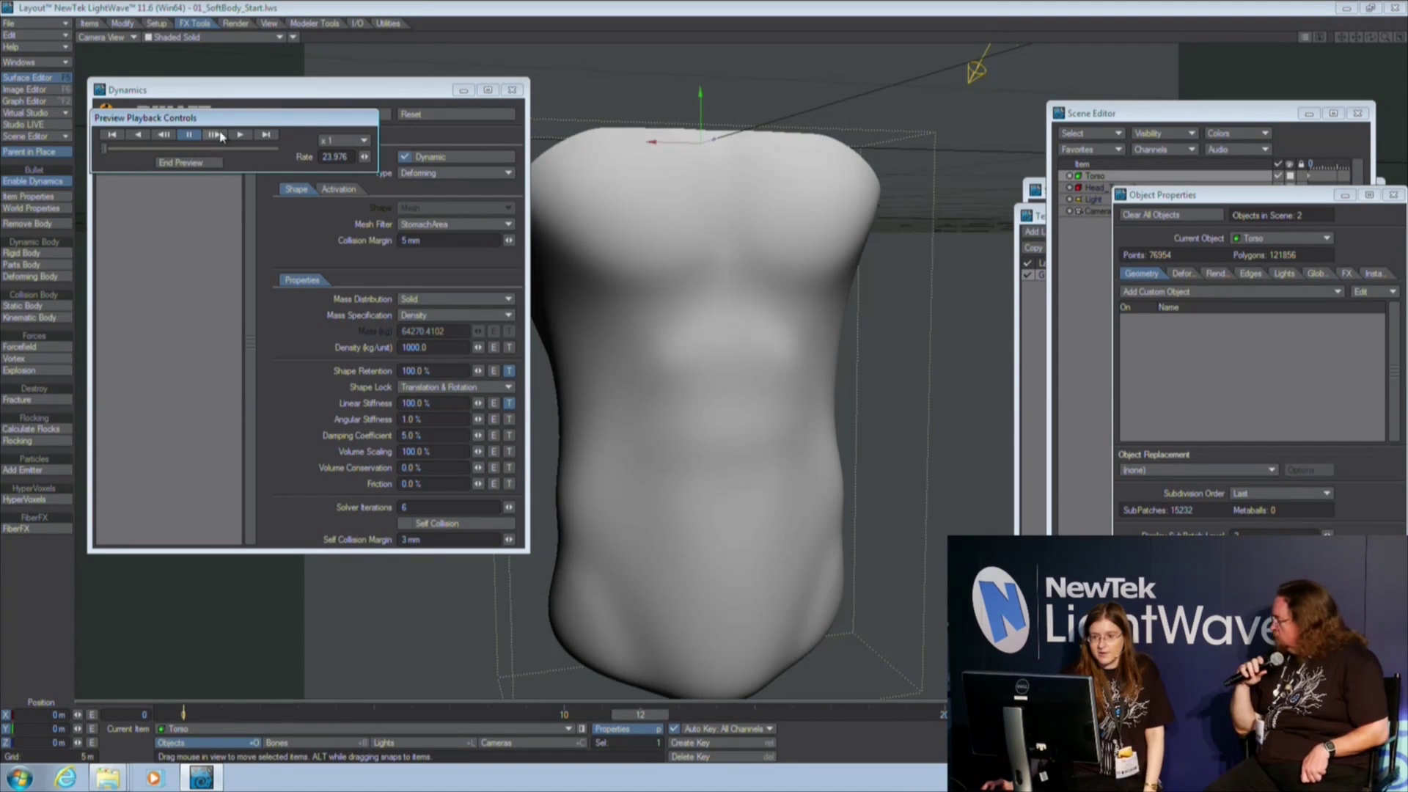
click(242, 136)
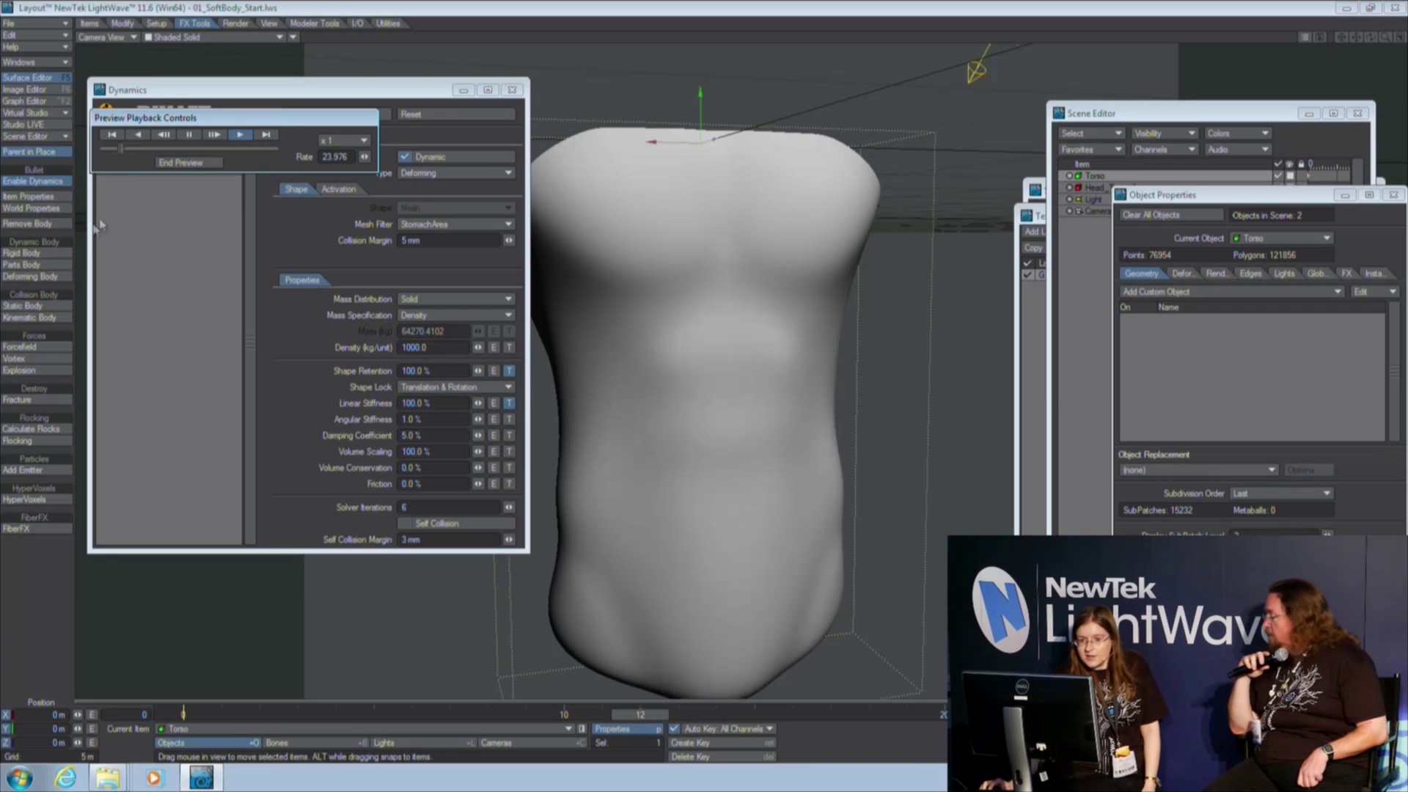
click(189, 135)
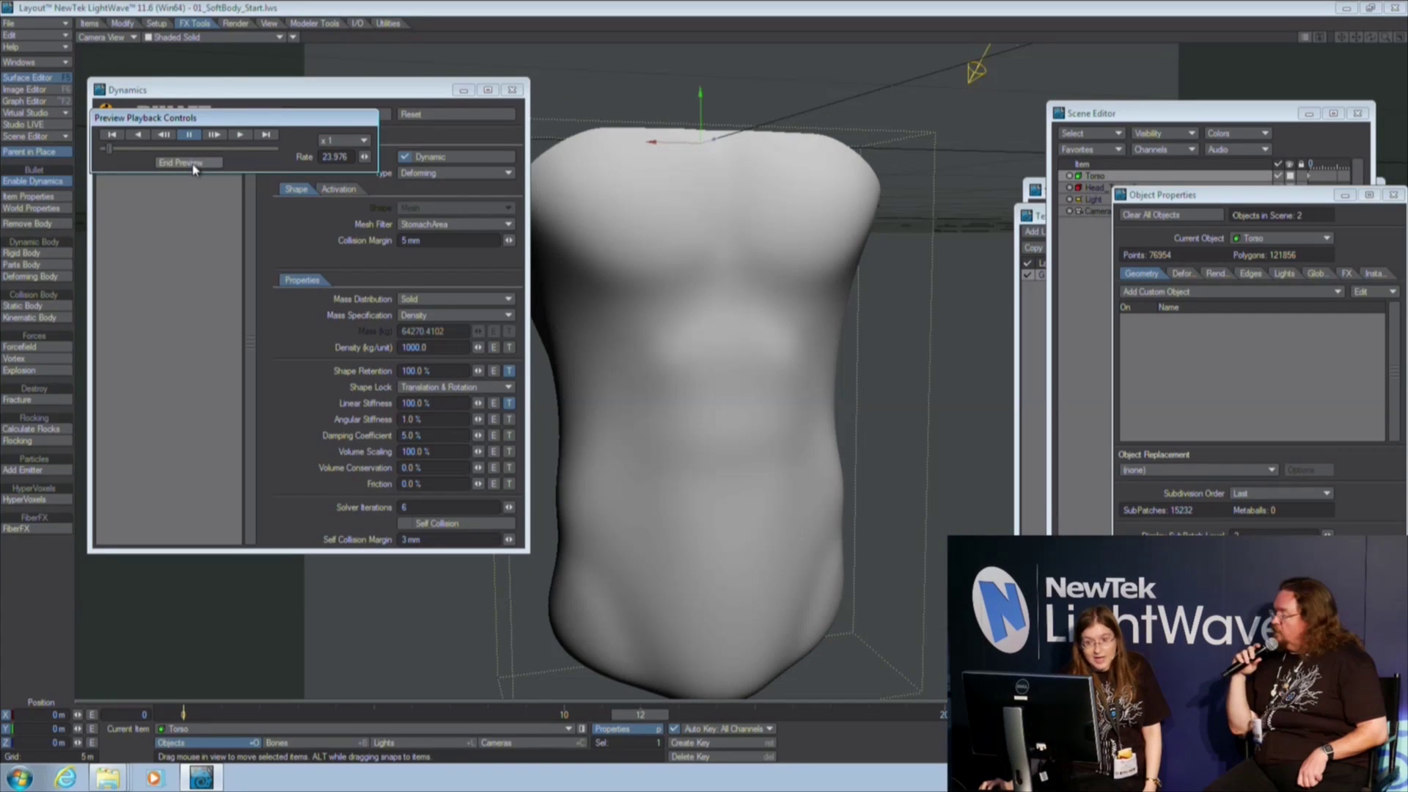
End the preview and return to the live viewport
click(192, 163)
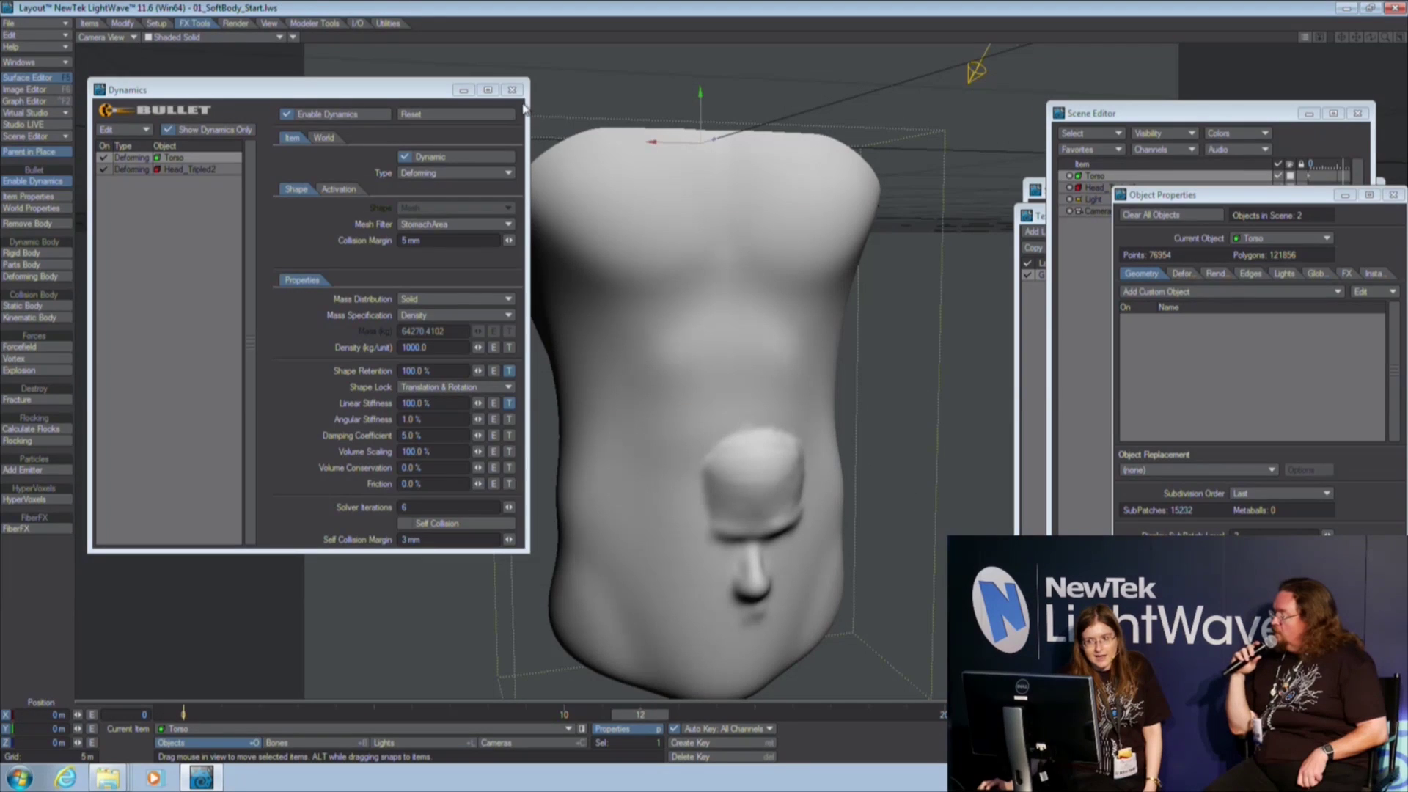